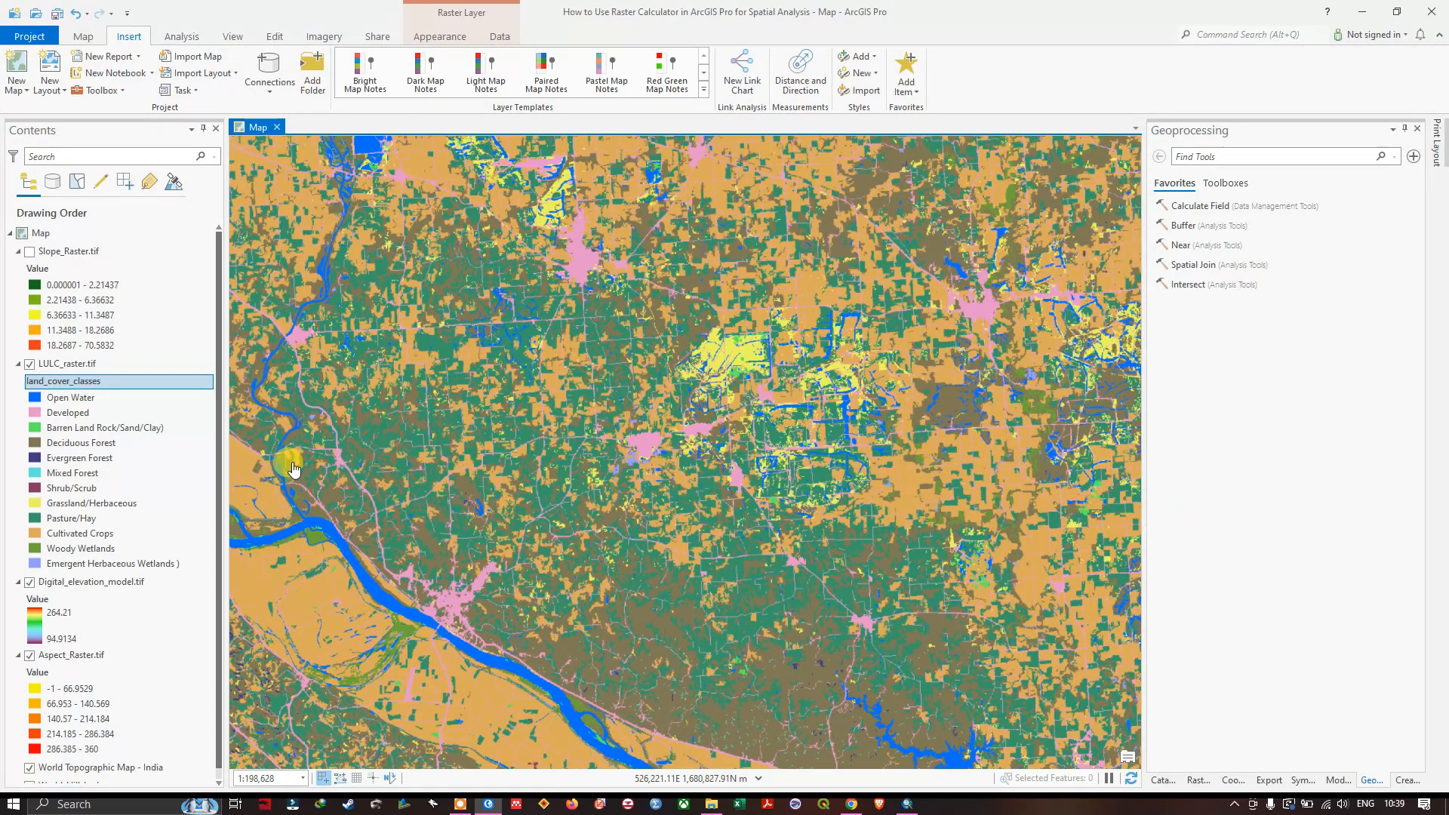
Display the Slope_Raster.tif layer over the land cover to examine its slope classes, and hide it again
left_click(31, 254)
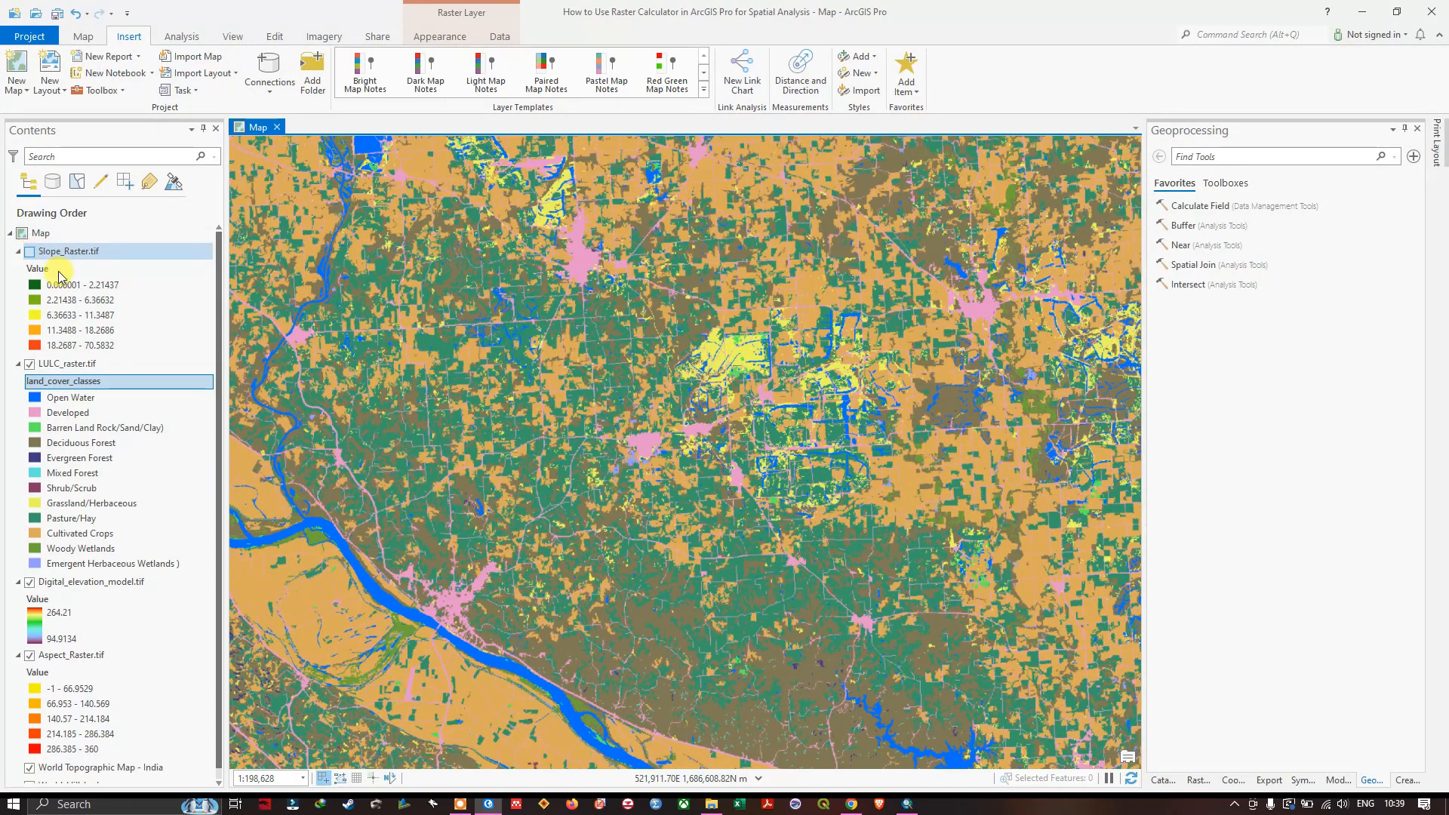
left_click(136, 314)
left_click(138, 329)
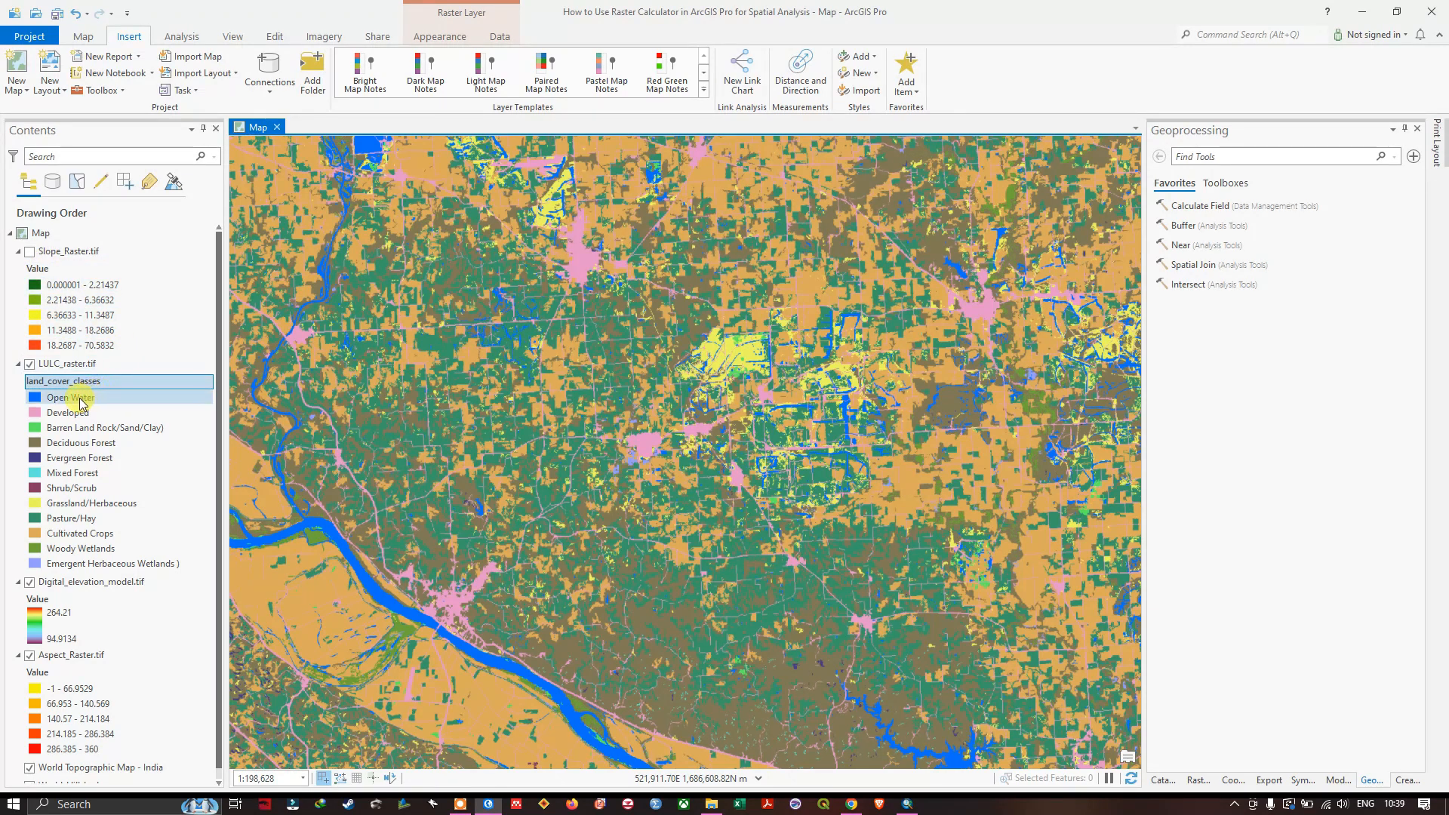
scroll(76, 388, "down", 1)
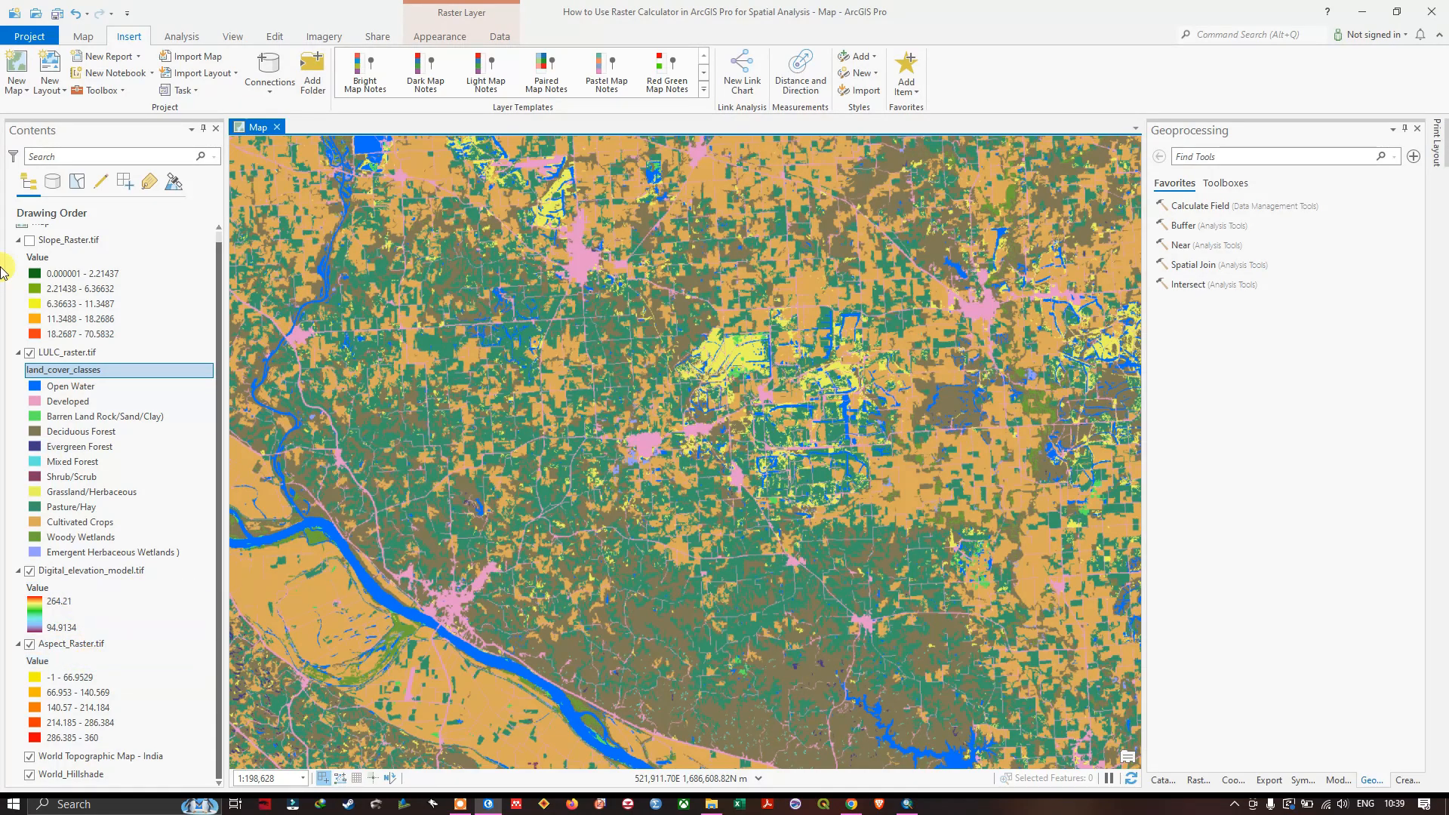
left_click(30, 242)
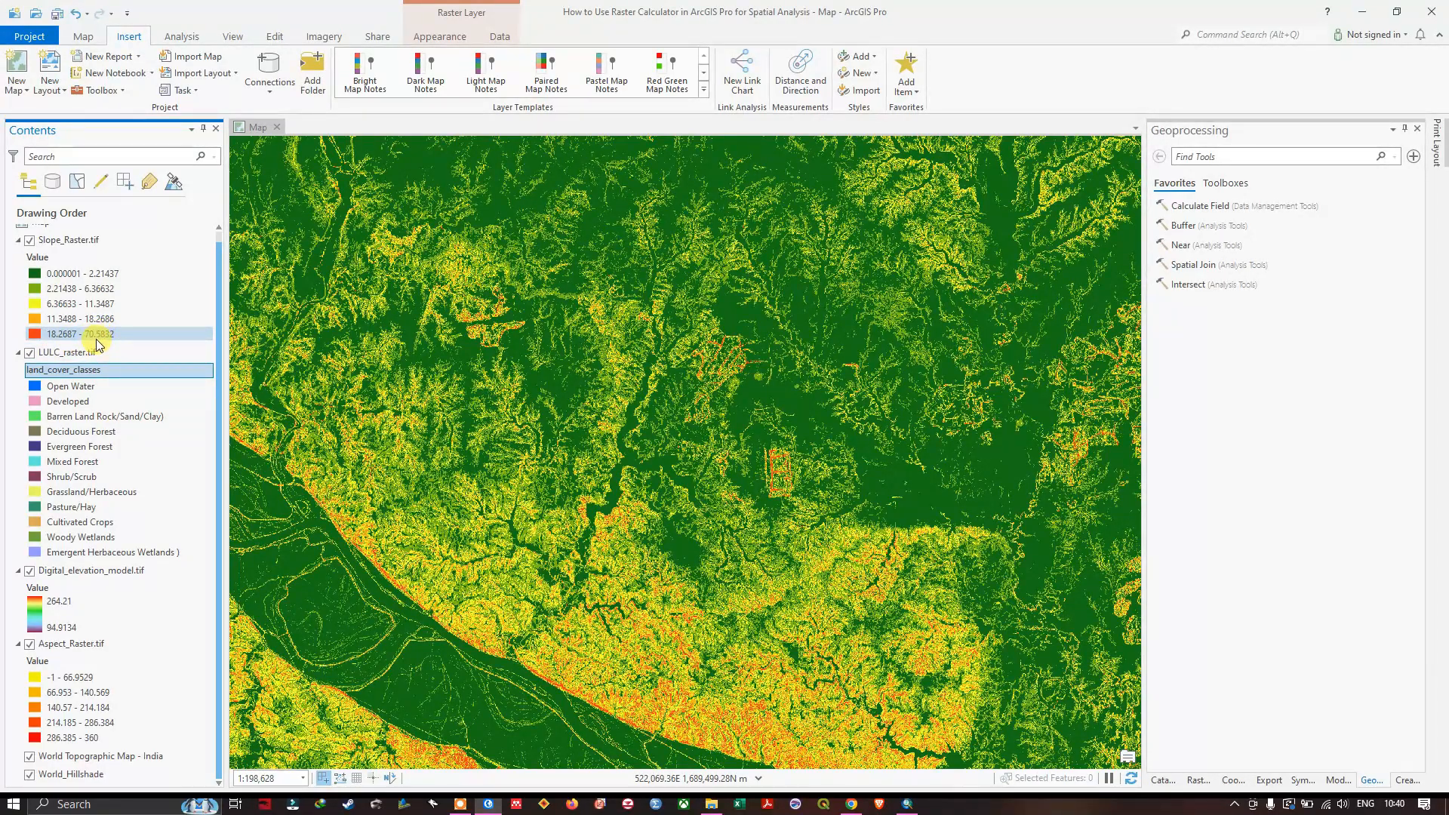
left_click(30, 242)
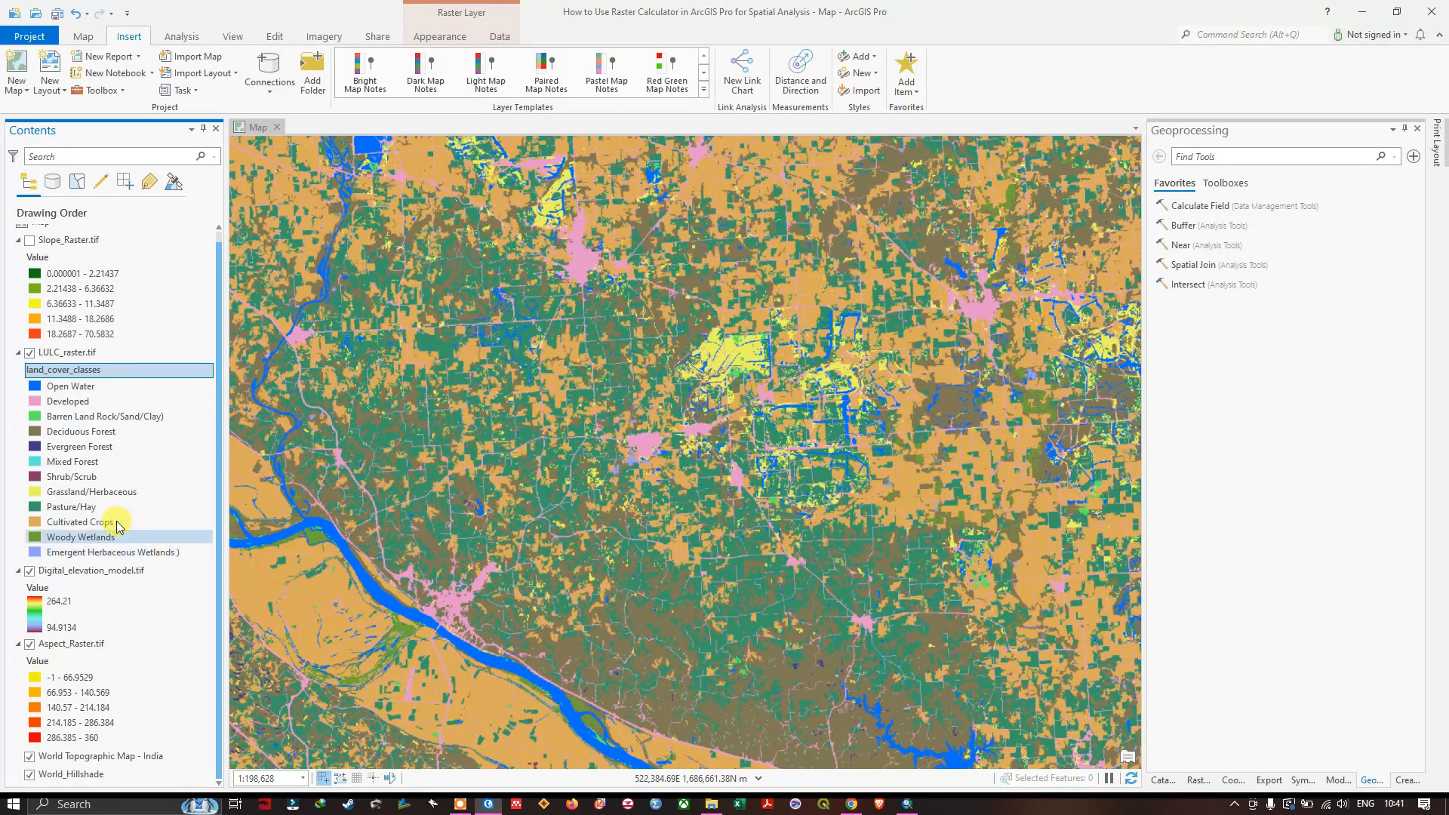
Hide the LULC_raster.tif and Digital_elevation_model.tif layers to display the aspect raster beneath them
left_click(38, 353)
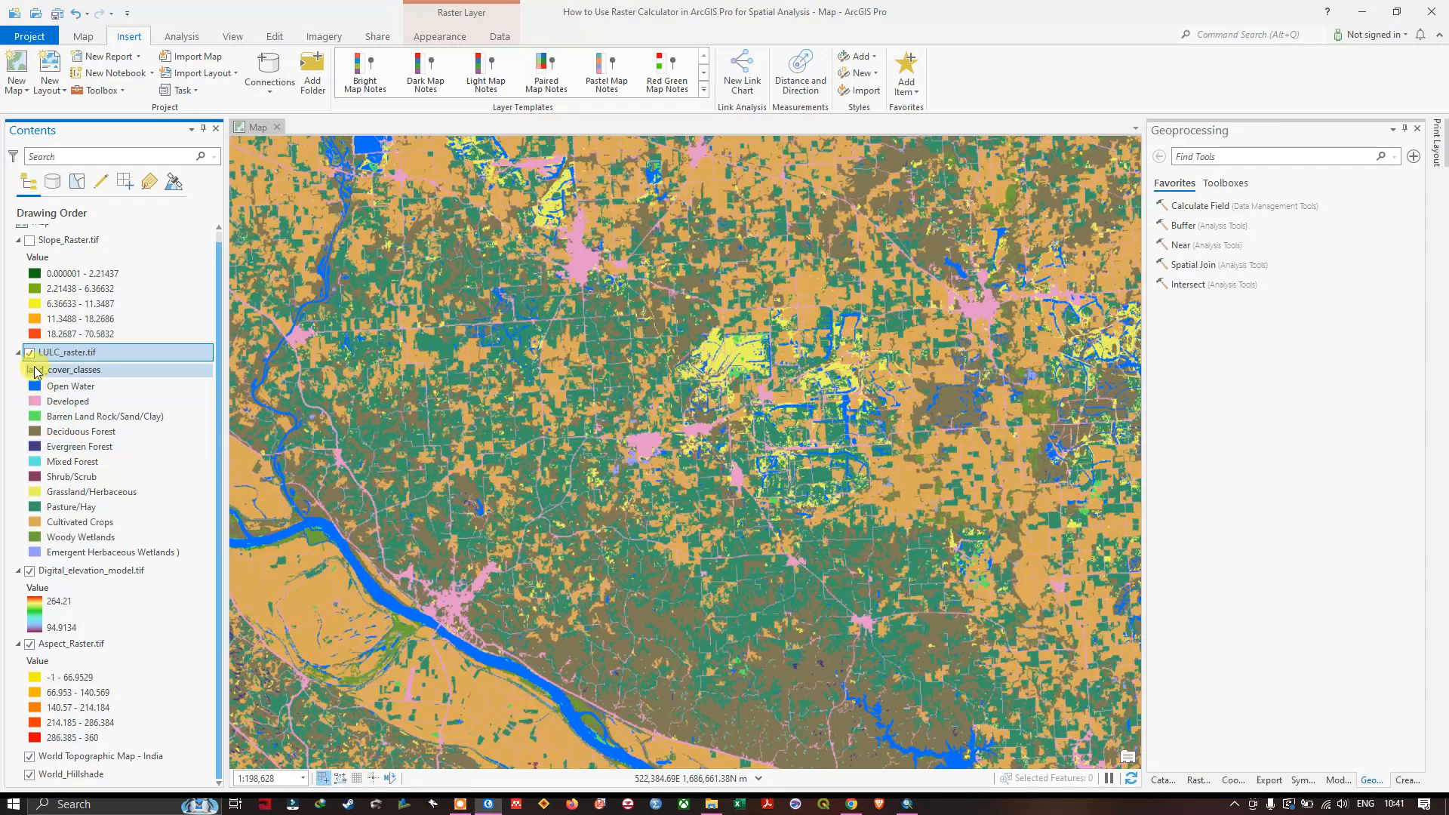
left_click(29, 353)
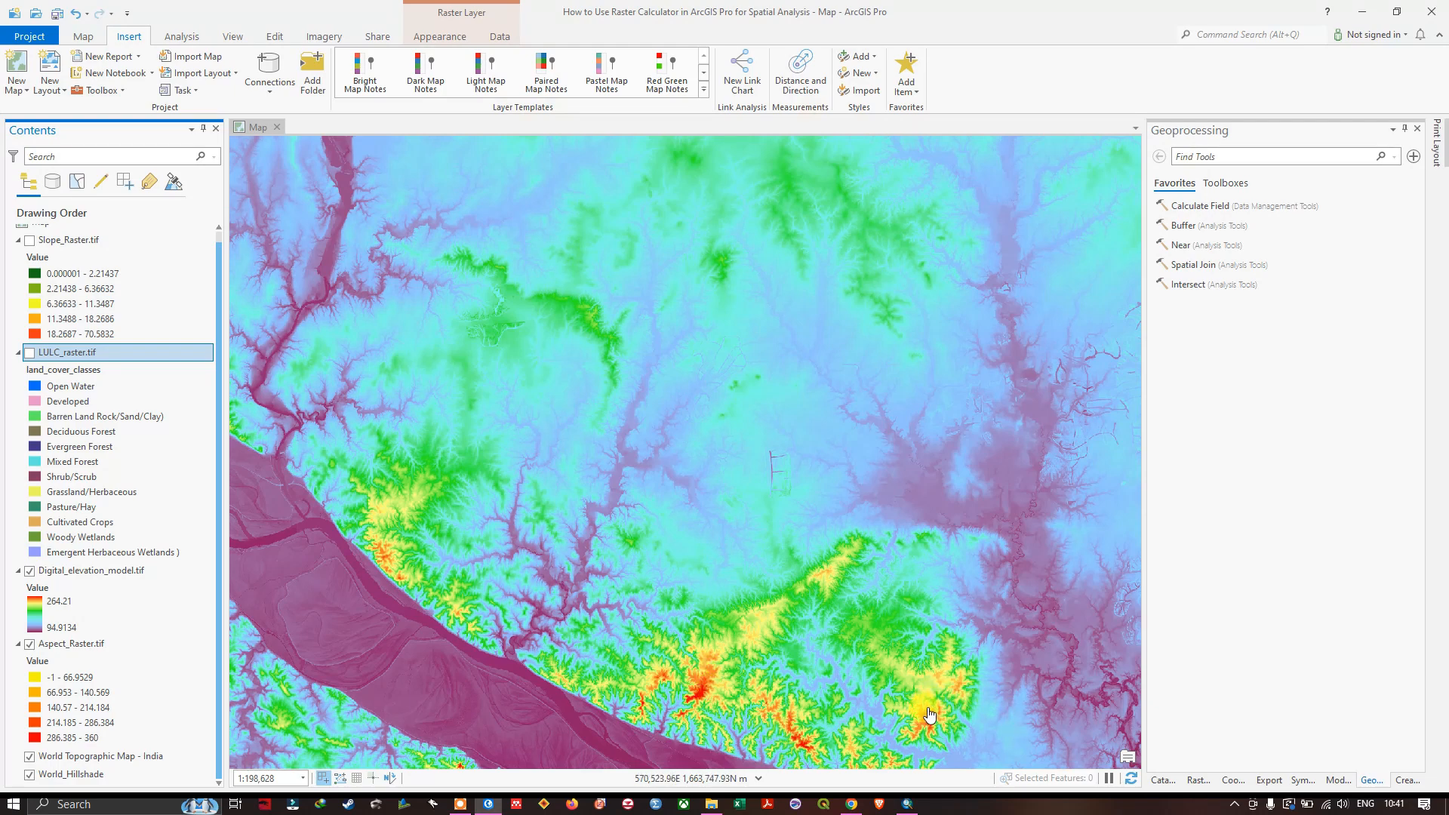
left_click(30, 572)
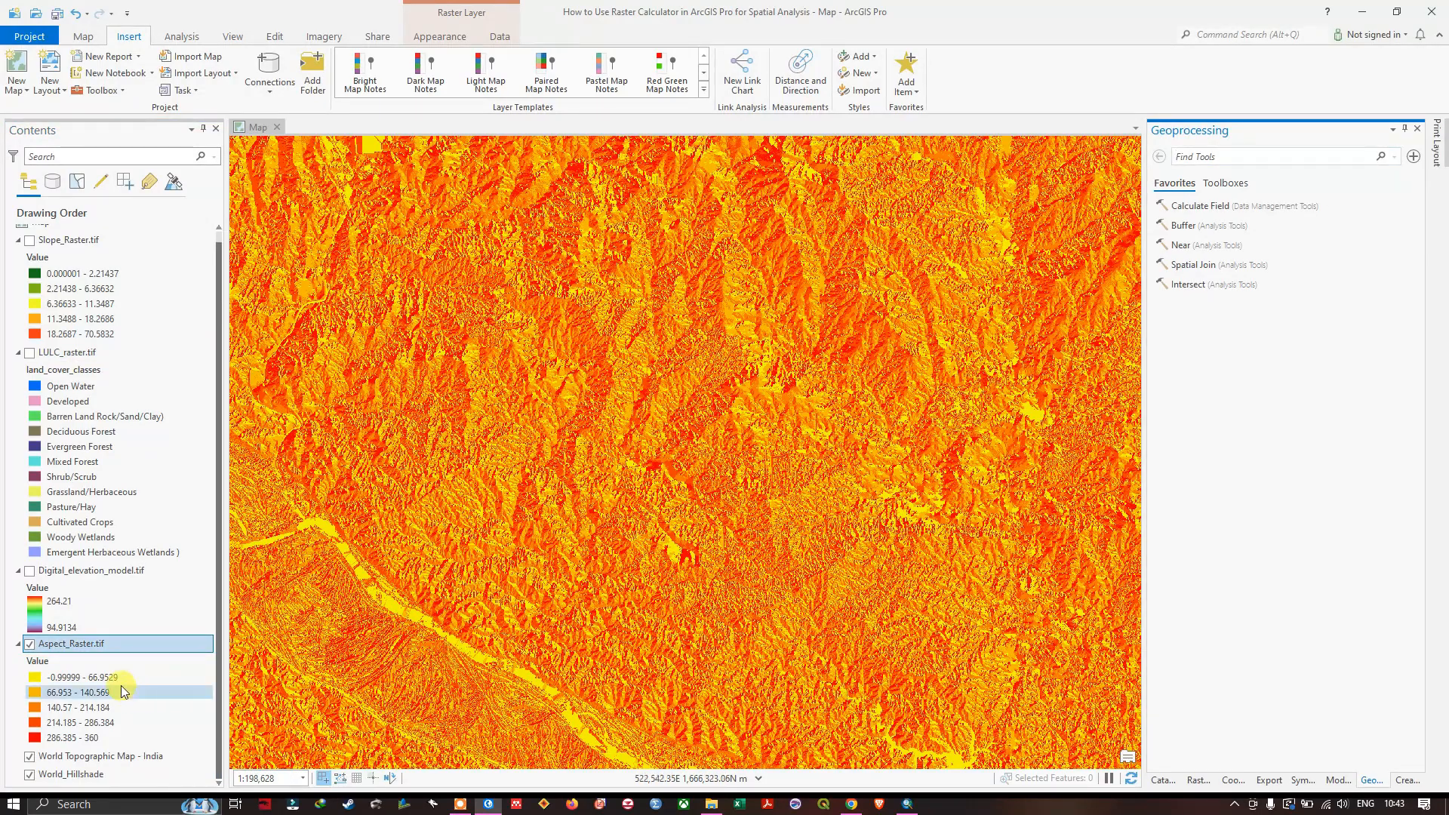
Try to change the number of classes in the classified symbology of the Aspect_Raster.tif layer
left_click(120, 643)
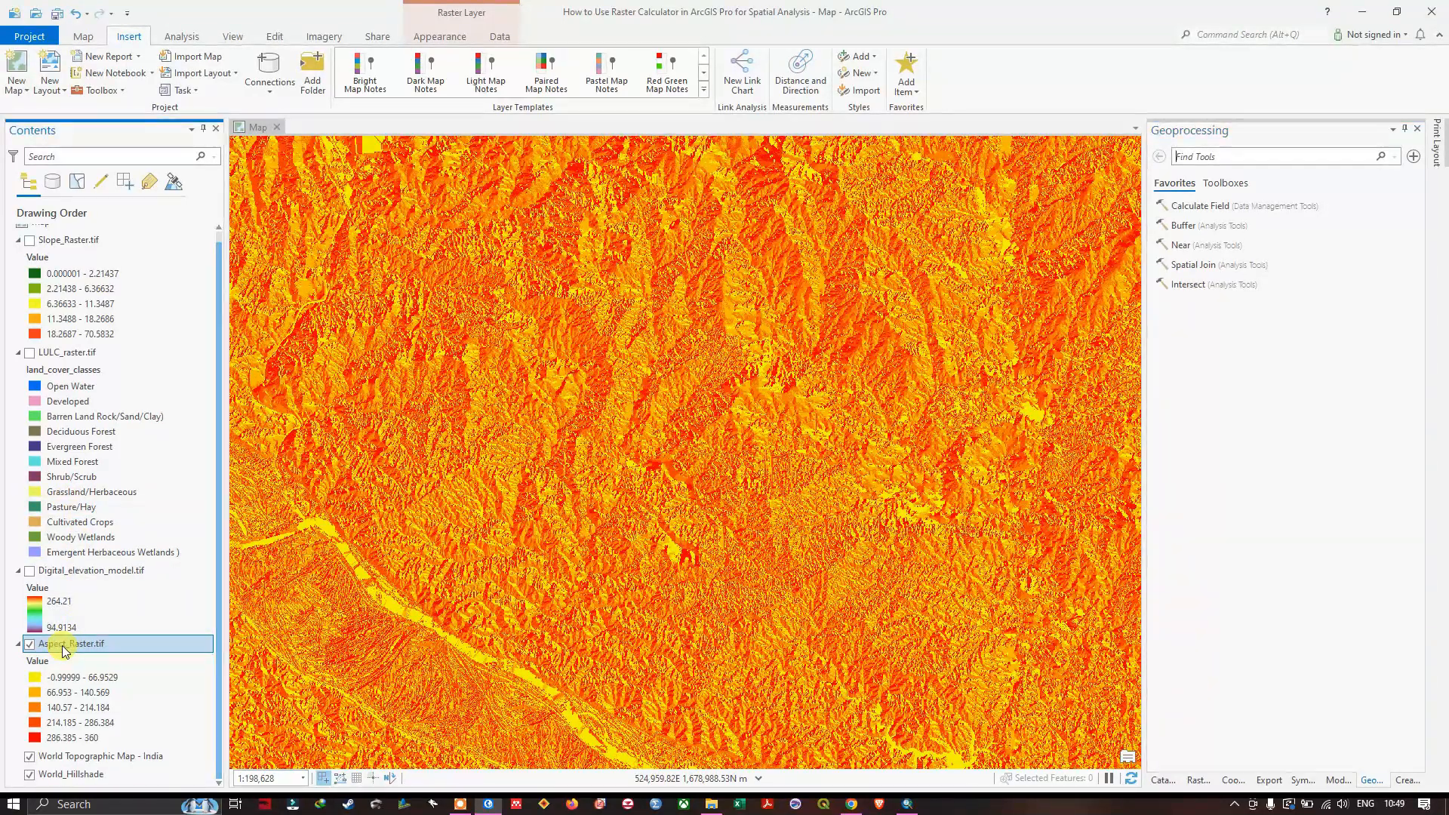
right_click(65, 651)
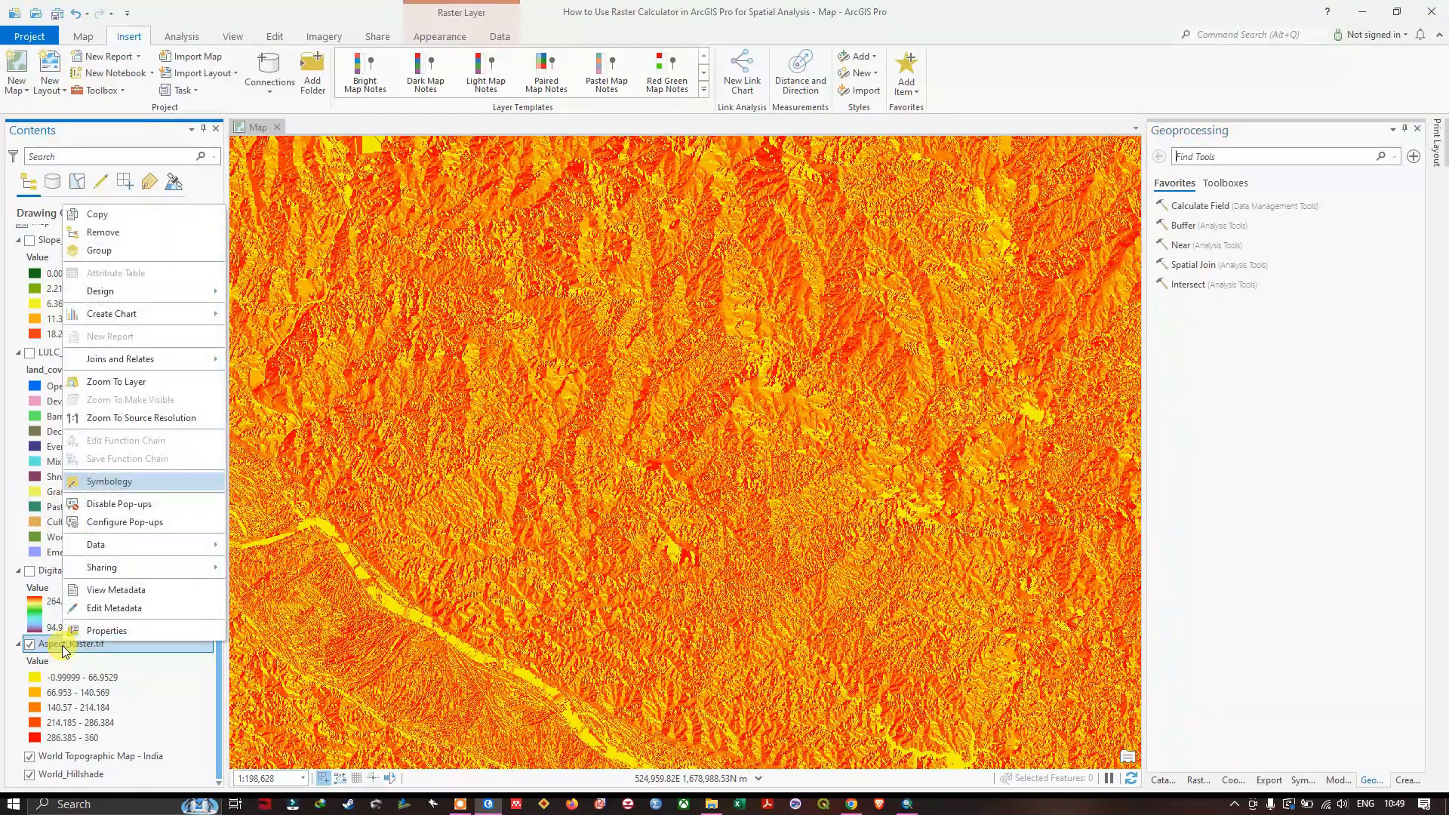
left_click(117, 482)
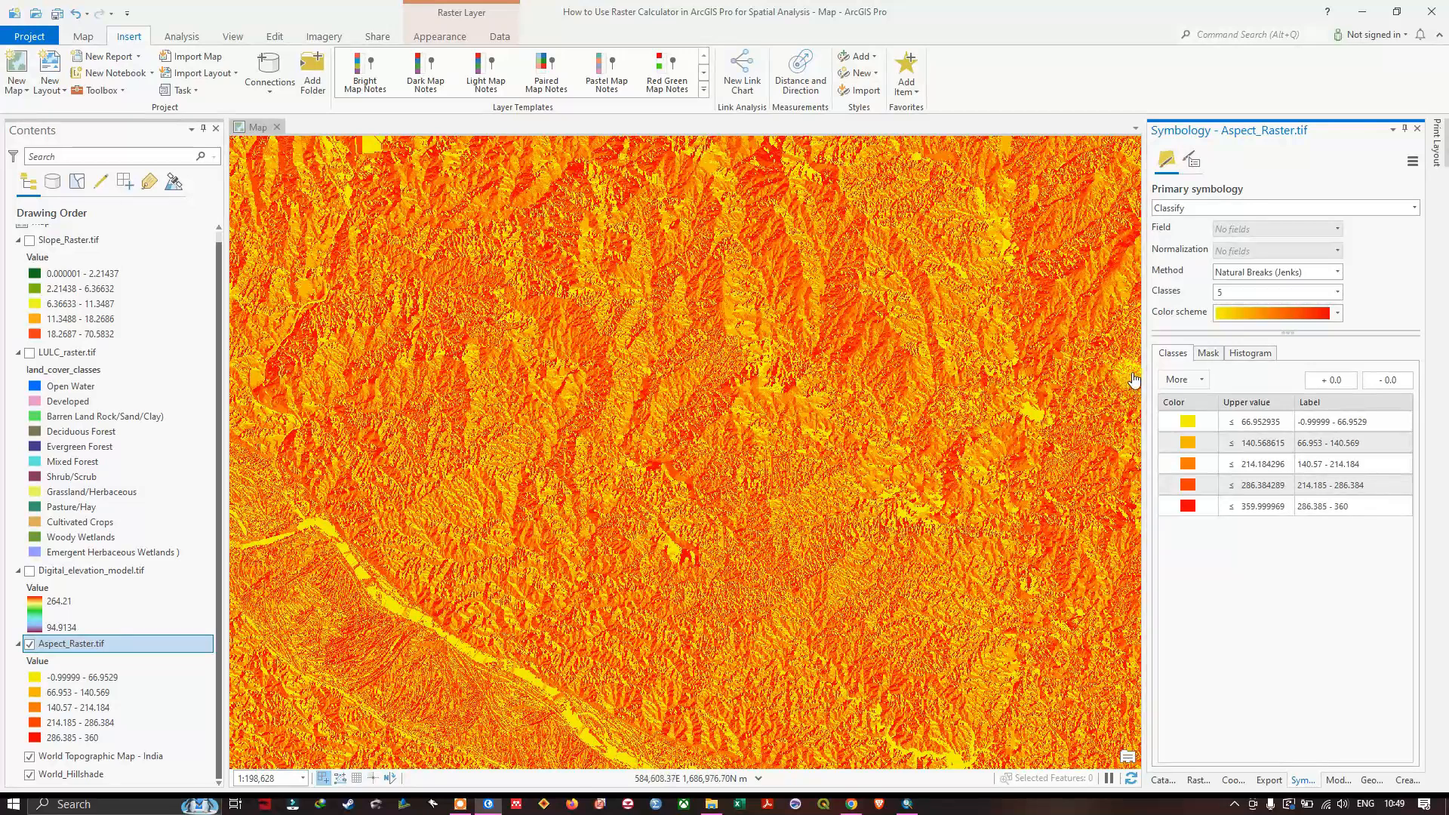
left_click(1217, 209)
left_click(1176, 317)
left_click(1129, 324)
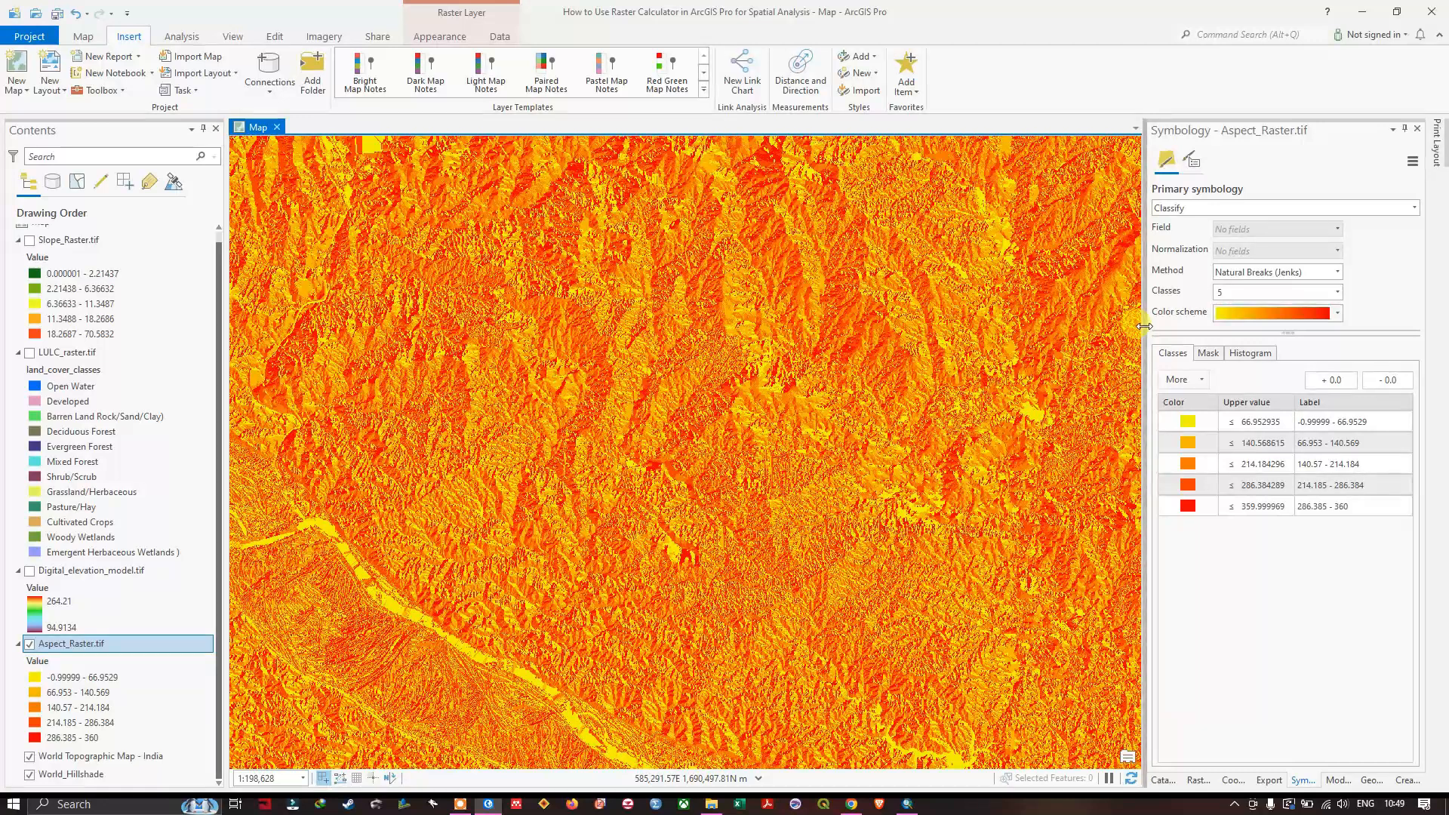
left_click_drag(1144, 326, 1068, 326)
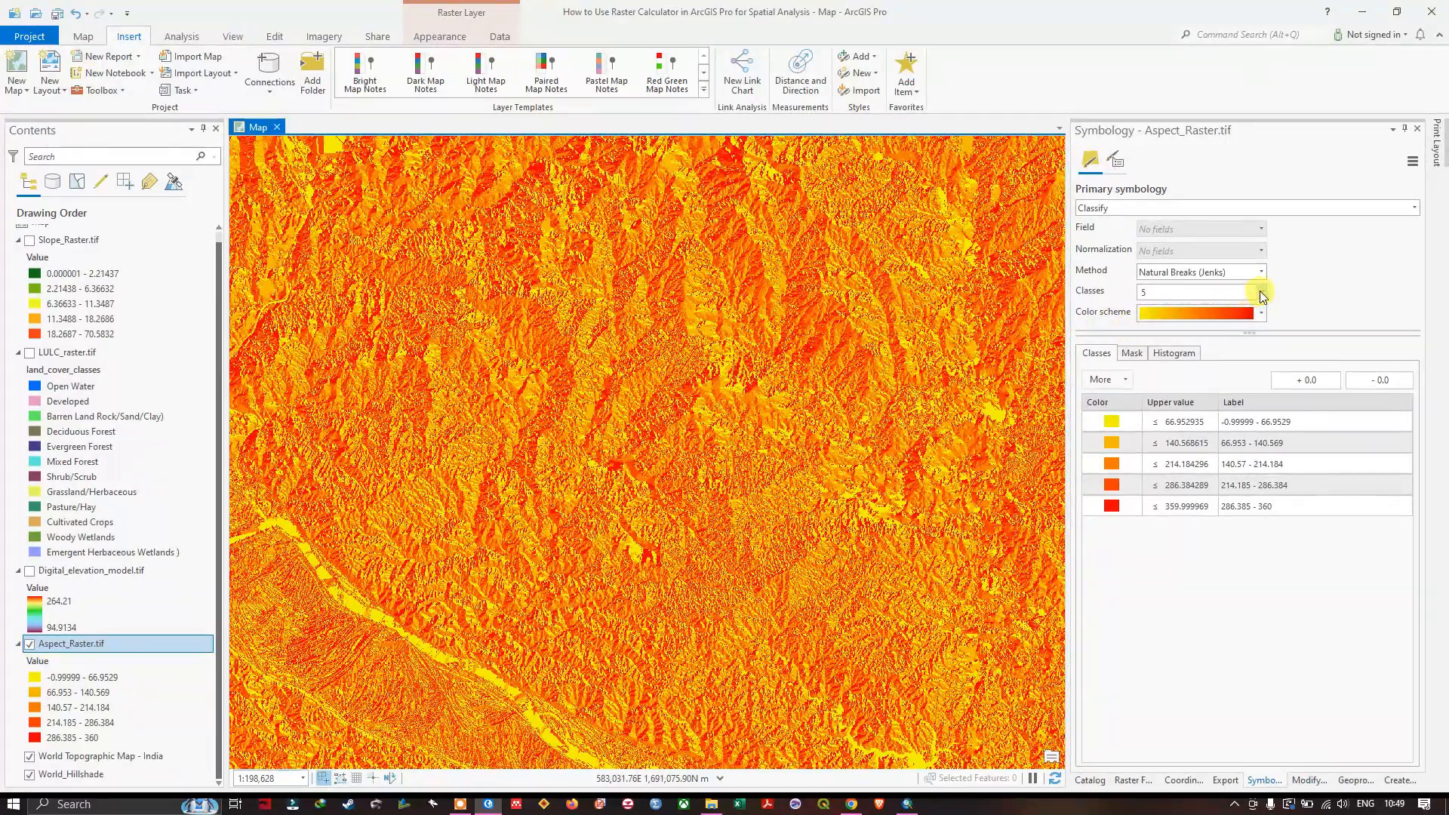
left_click(1260, 291)
left_click(1155, 382)
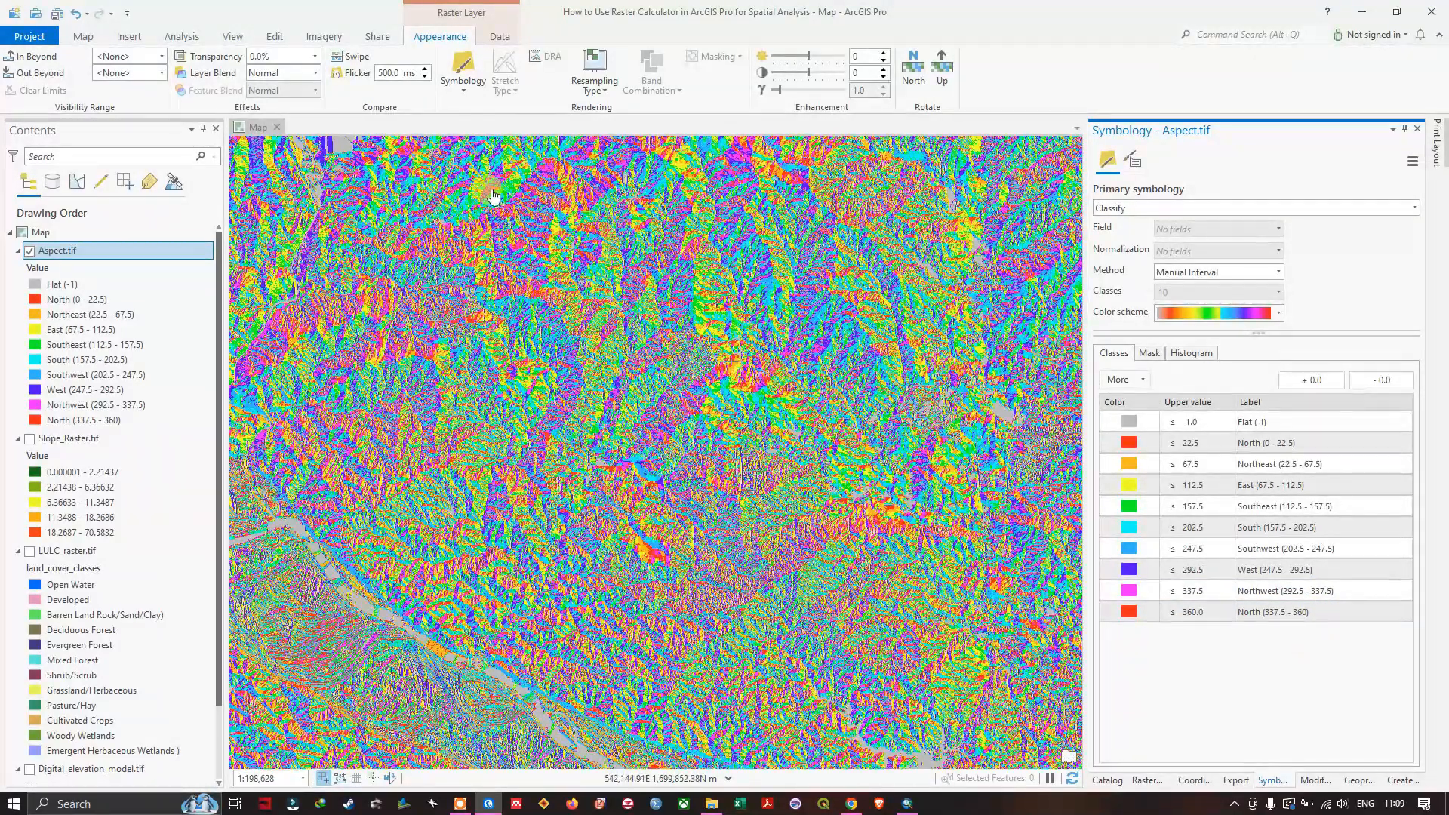
Clear the geoprocessing tool search and open the Raster Calculator tool from the Map Algebra toolset of the Spatial Analyst Tools
left_click(194, 41)
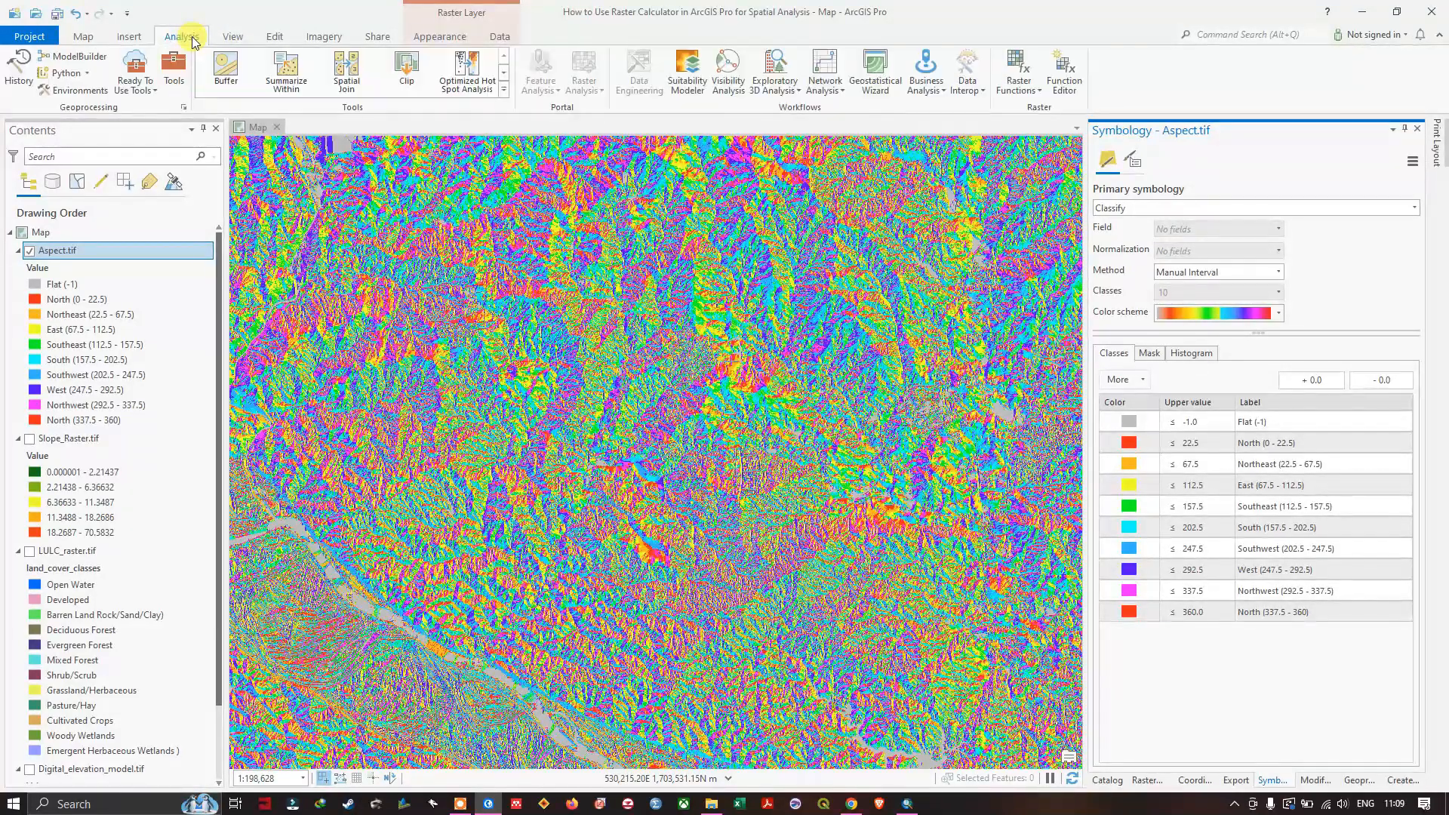
left_click(182, 73)
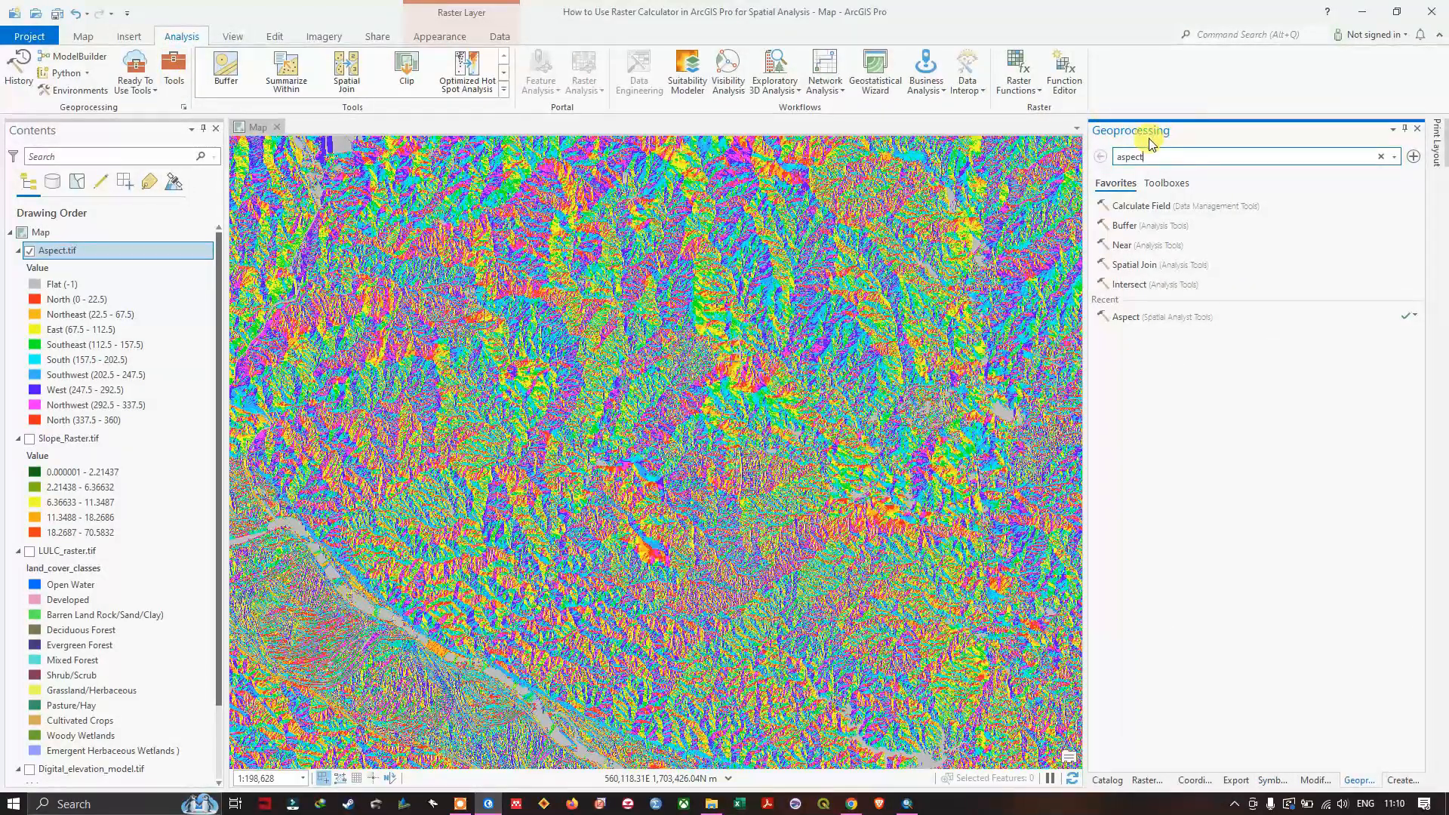
double_click(1158, 157)
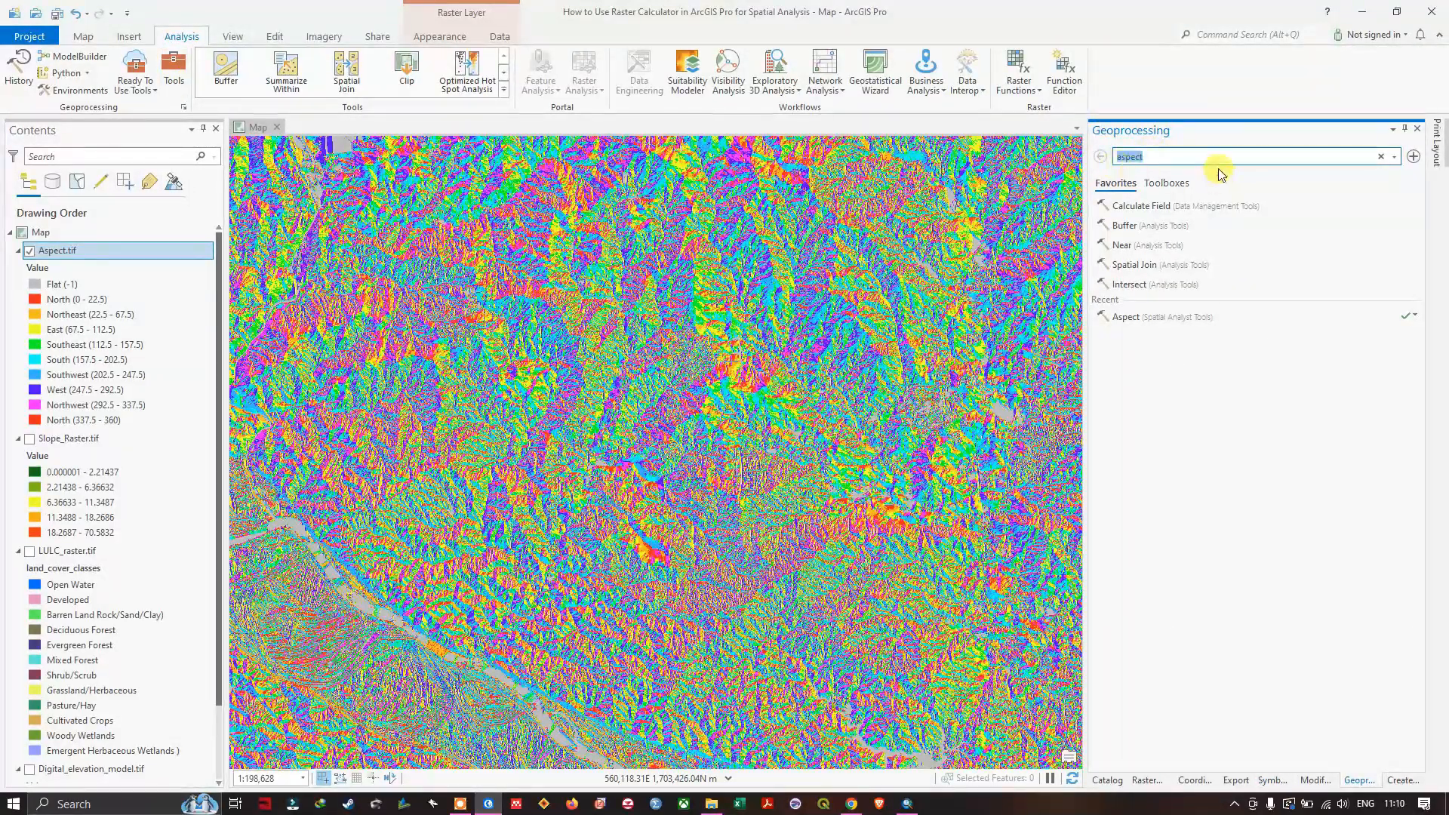
key("BackSpace")
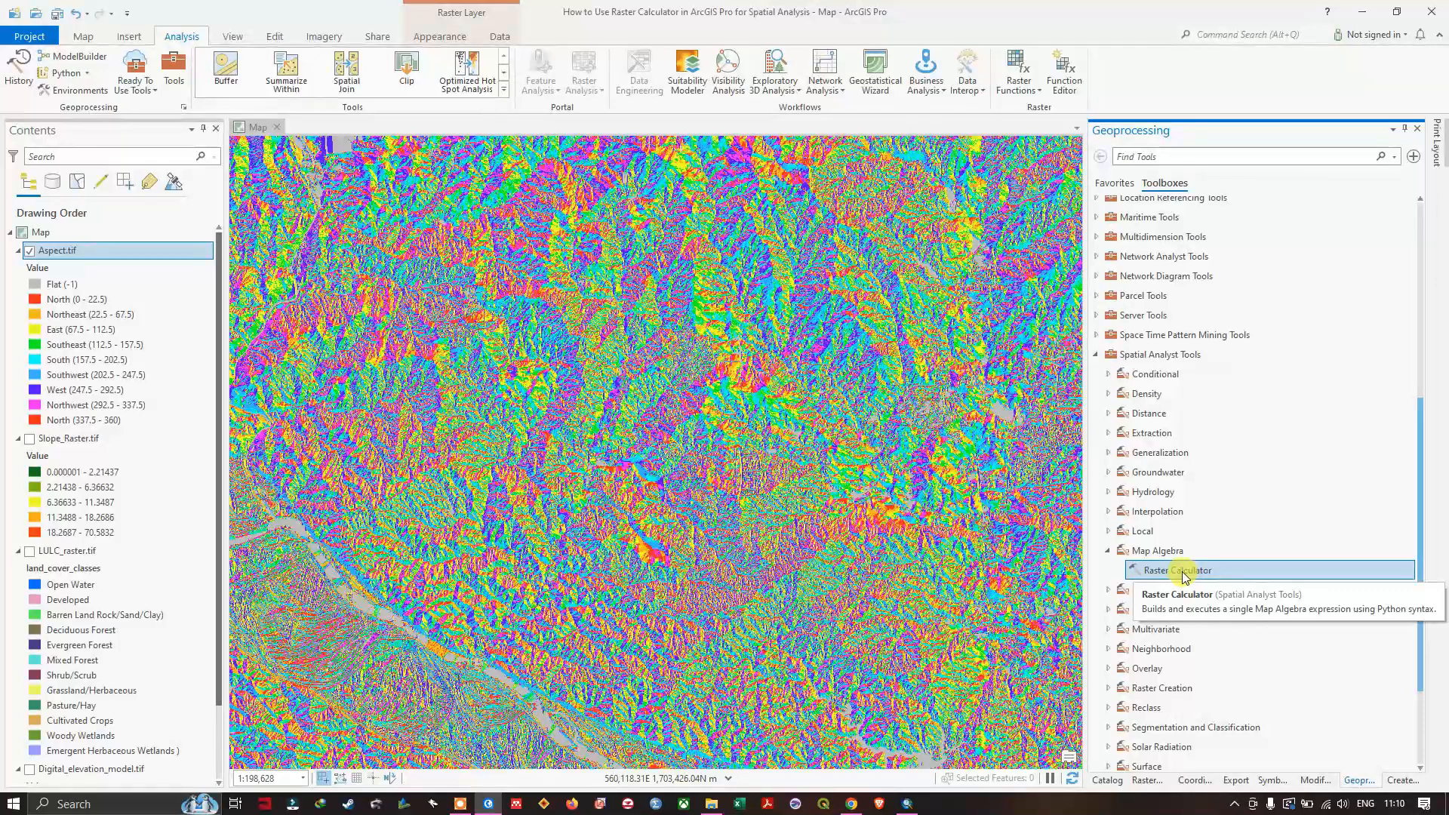
left_click(1181, 574)
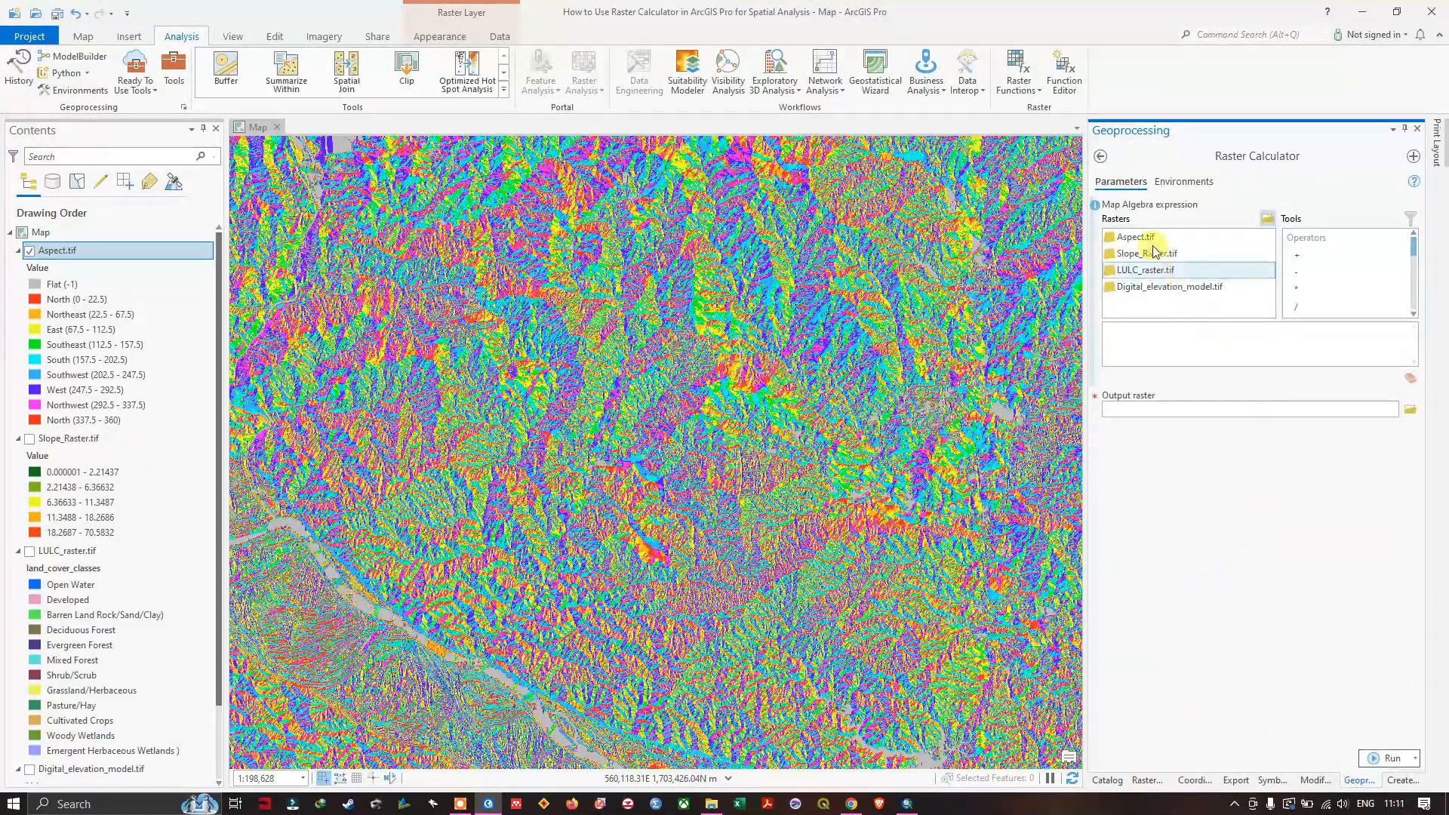
Review the help for the Map Algebra expression and the operators and tools available for building it
mouse_move(1100, 211)
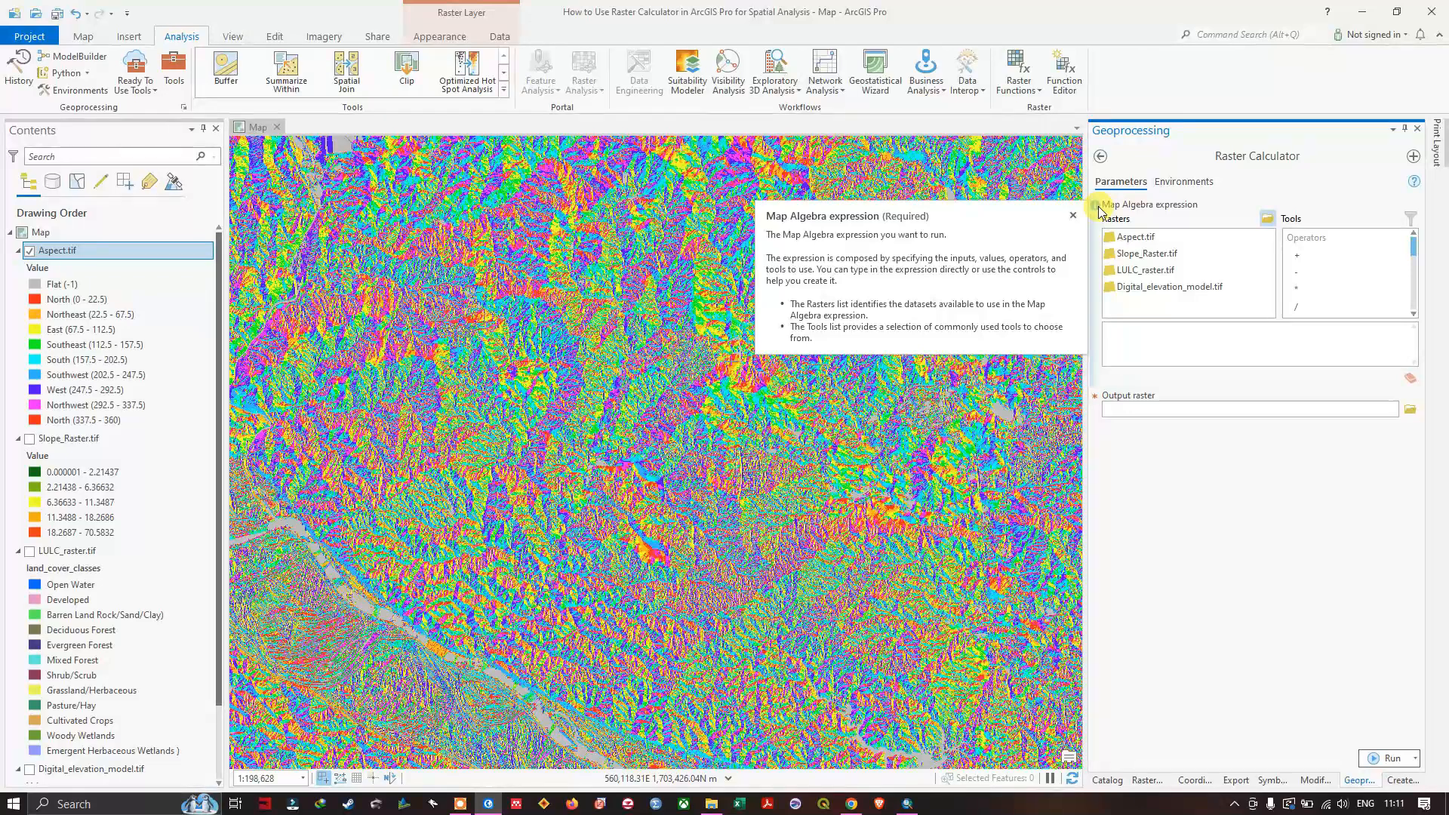
mouse_move(1414, 189)
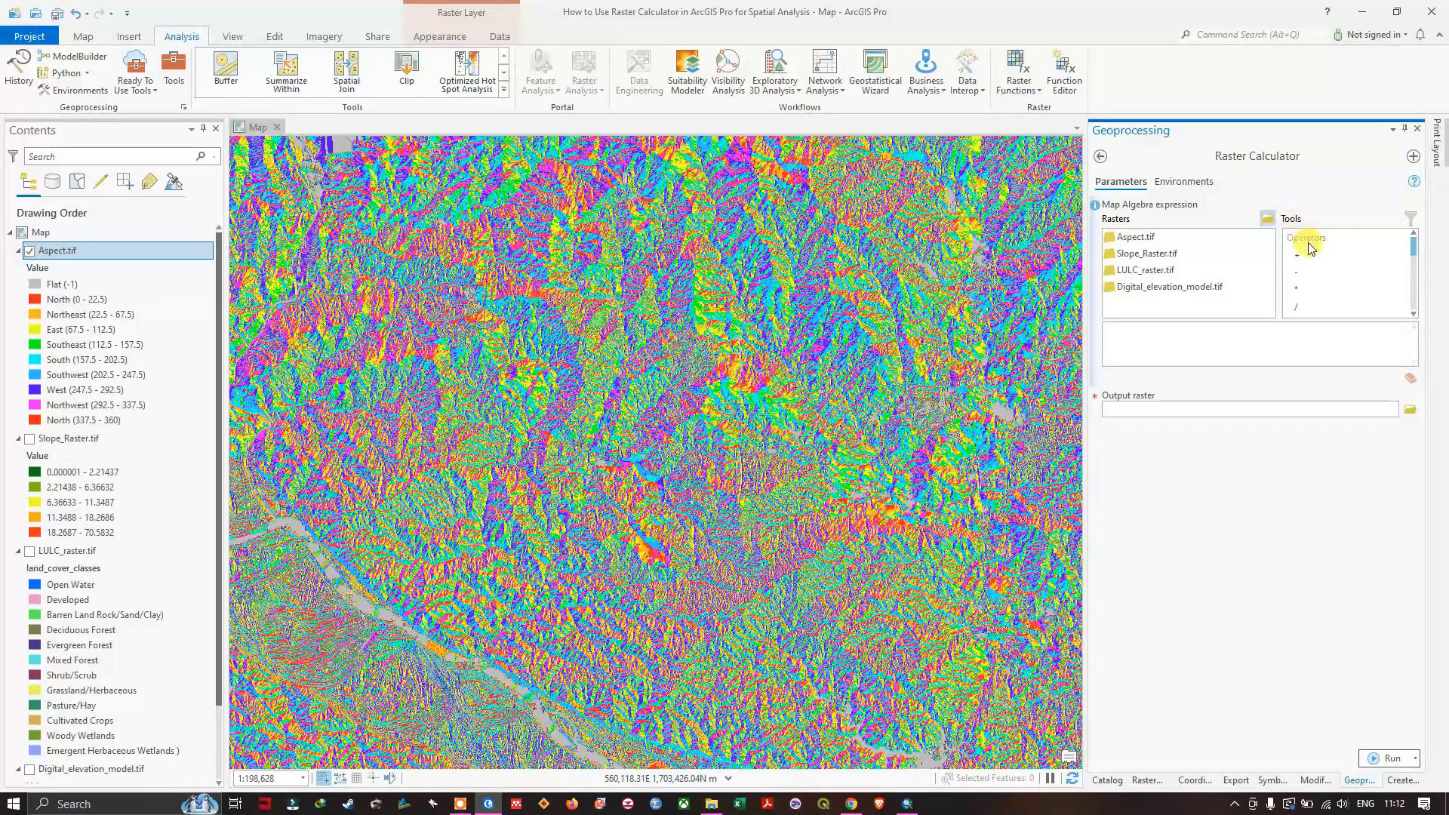
scroll(1320, 254, "down", 3)
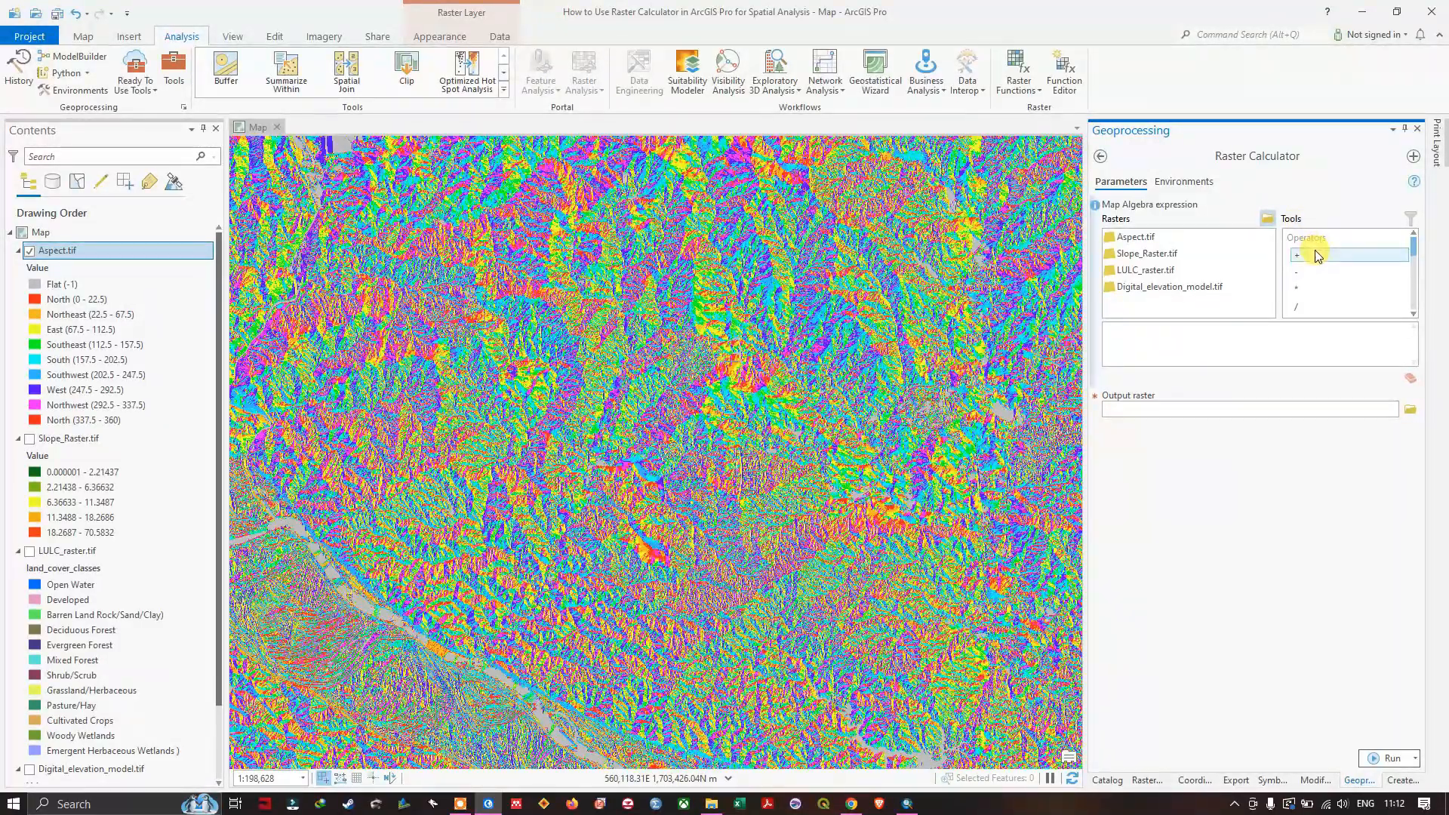
scroll(1309, 260, "up", 3)
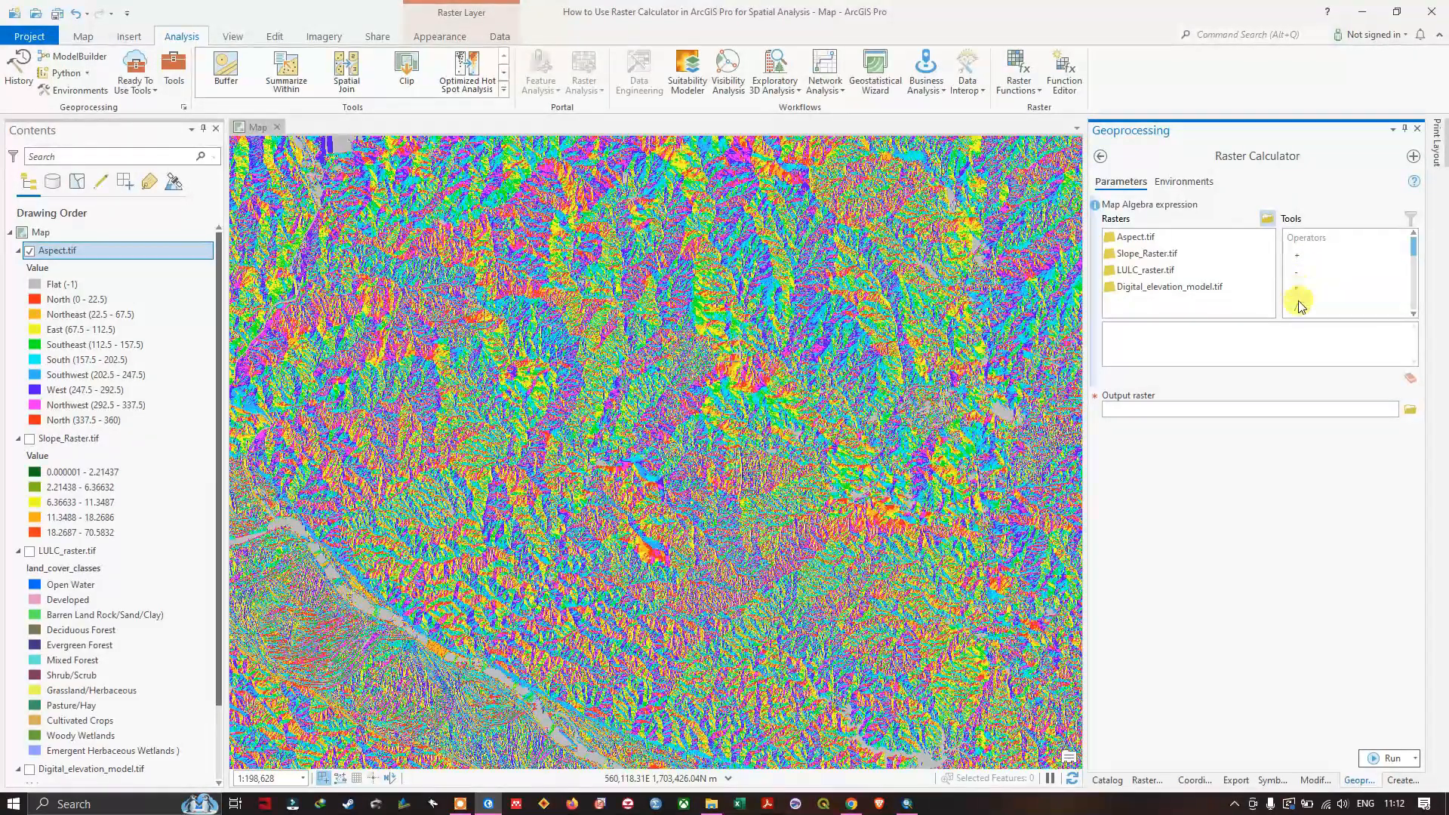
scroll(1304, 282, "down", 3)
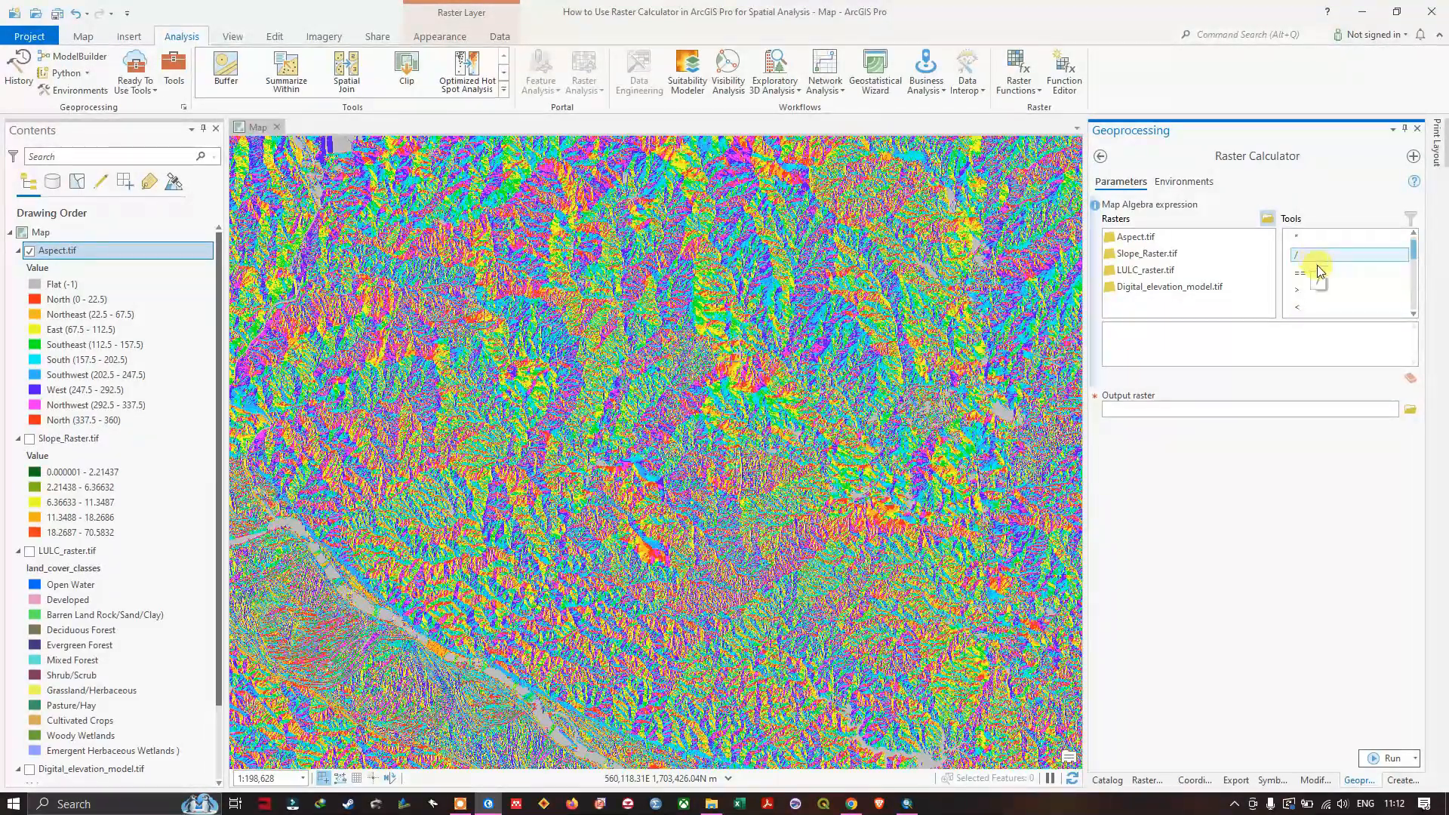
scroll(1317, 272, "down", 5)
scroll(1326, 281, "up", 8)
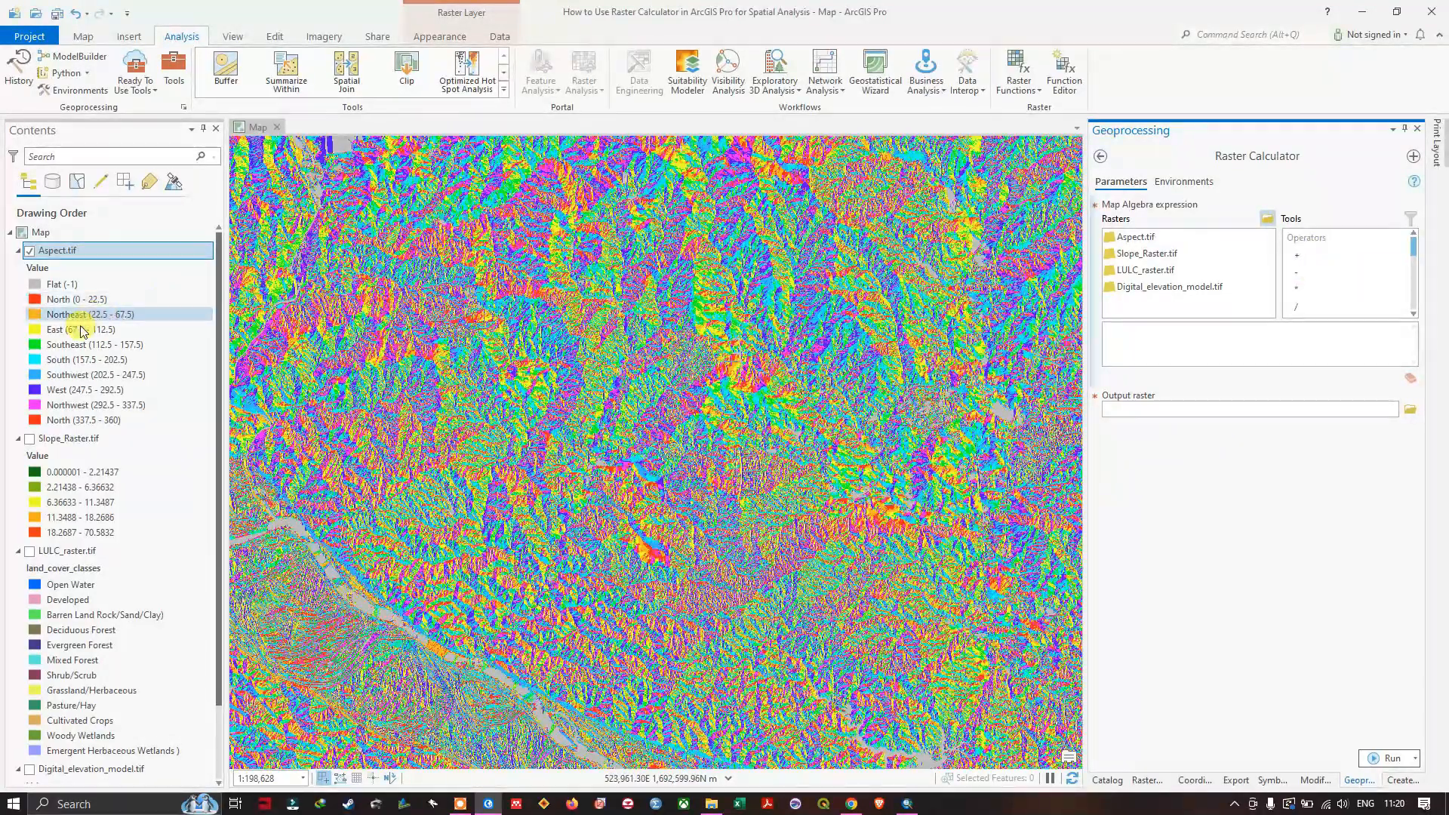
Show the slope raster instead of the aspect layer and build the map algebra expression "Slope_Raster.tif" < 6
left_click(29, 250)
left_click(29, 438)
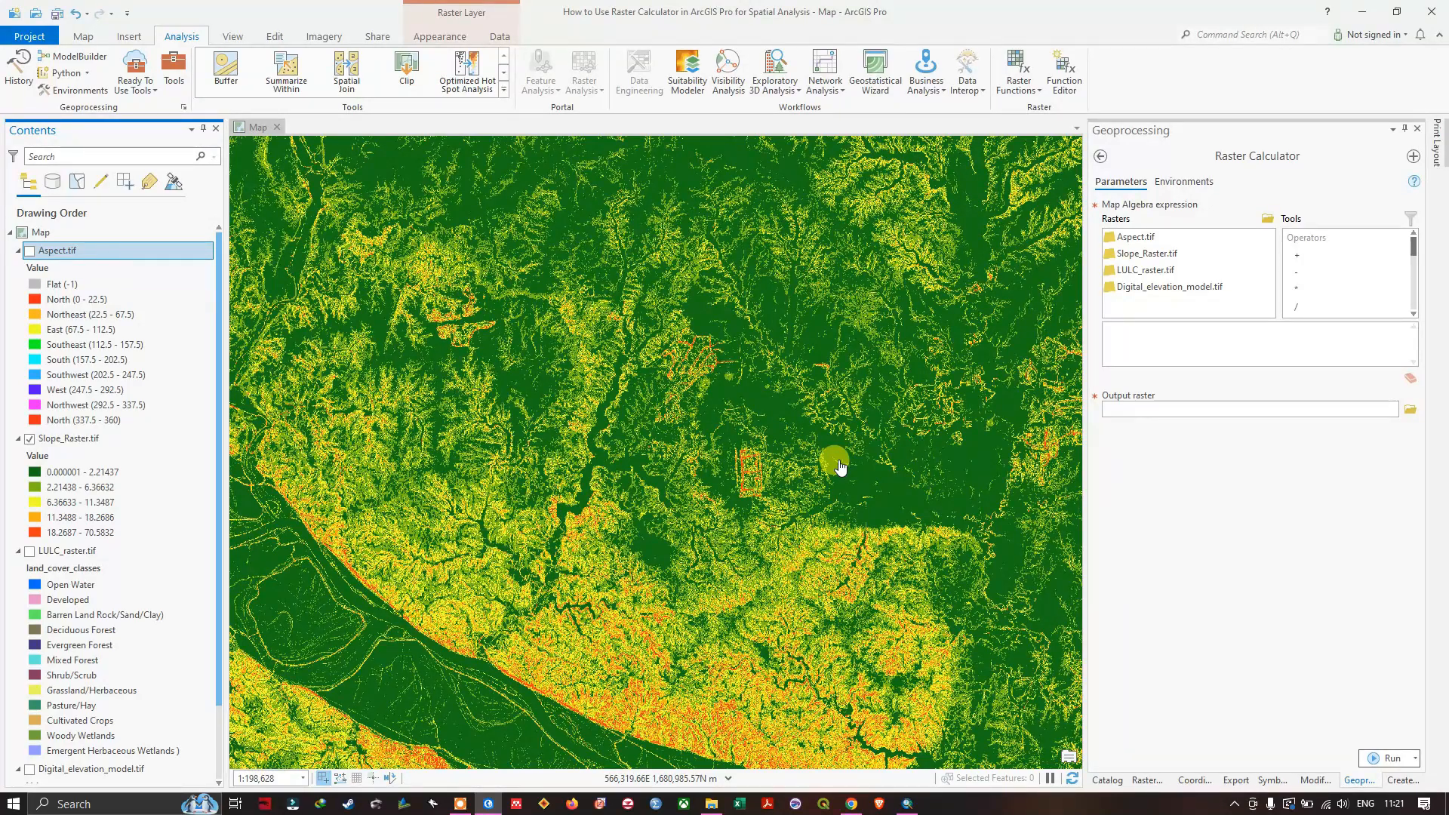
left_click(1114, 338)
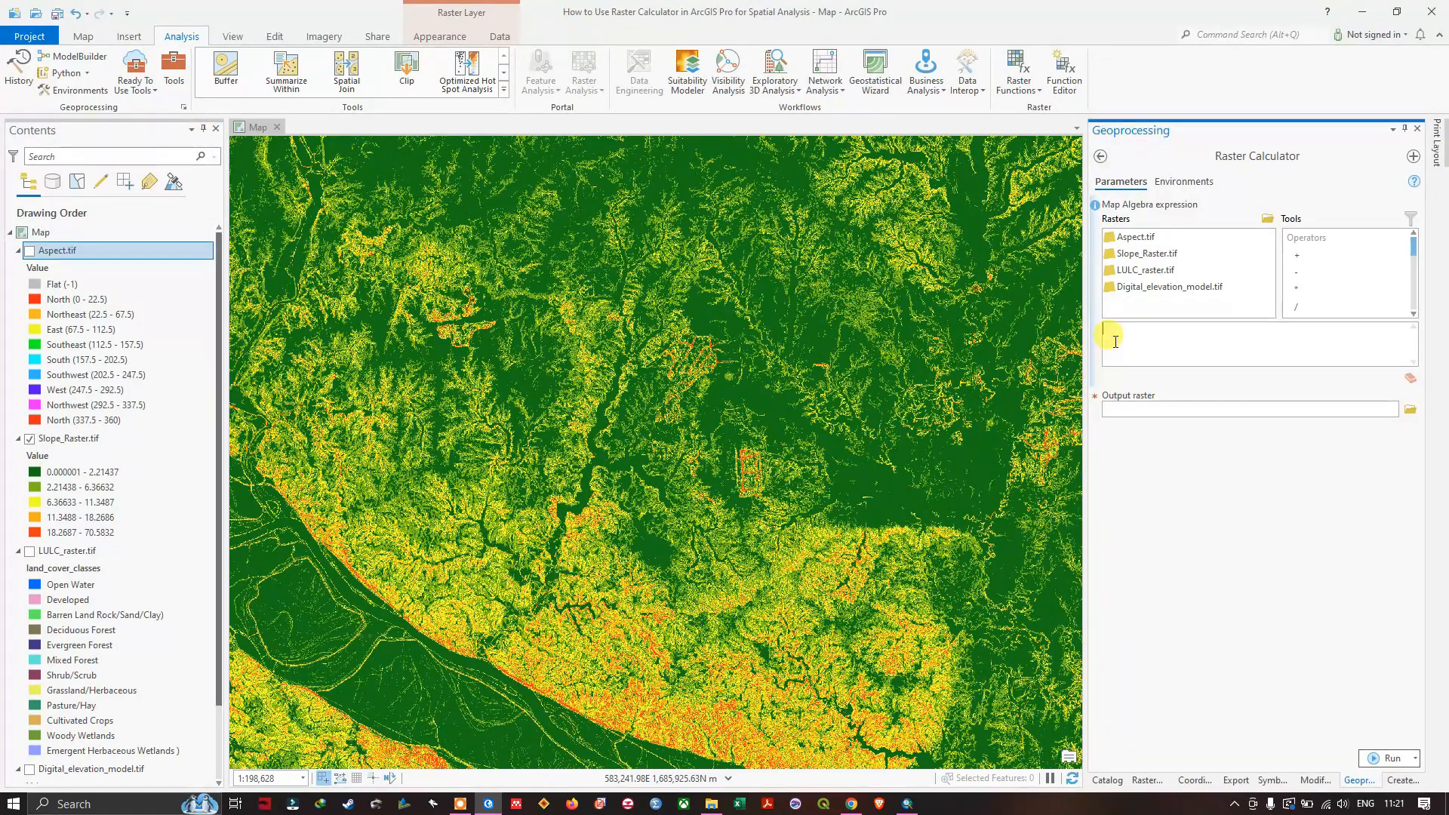
double_click(1143, 261)
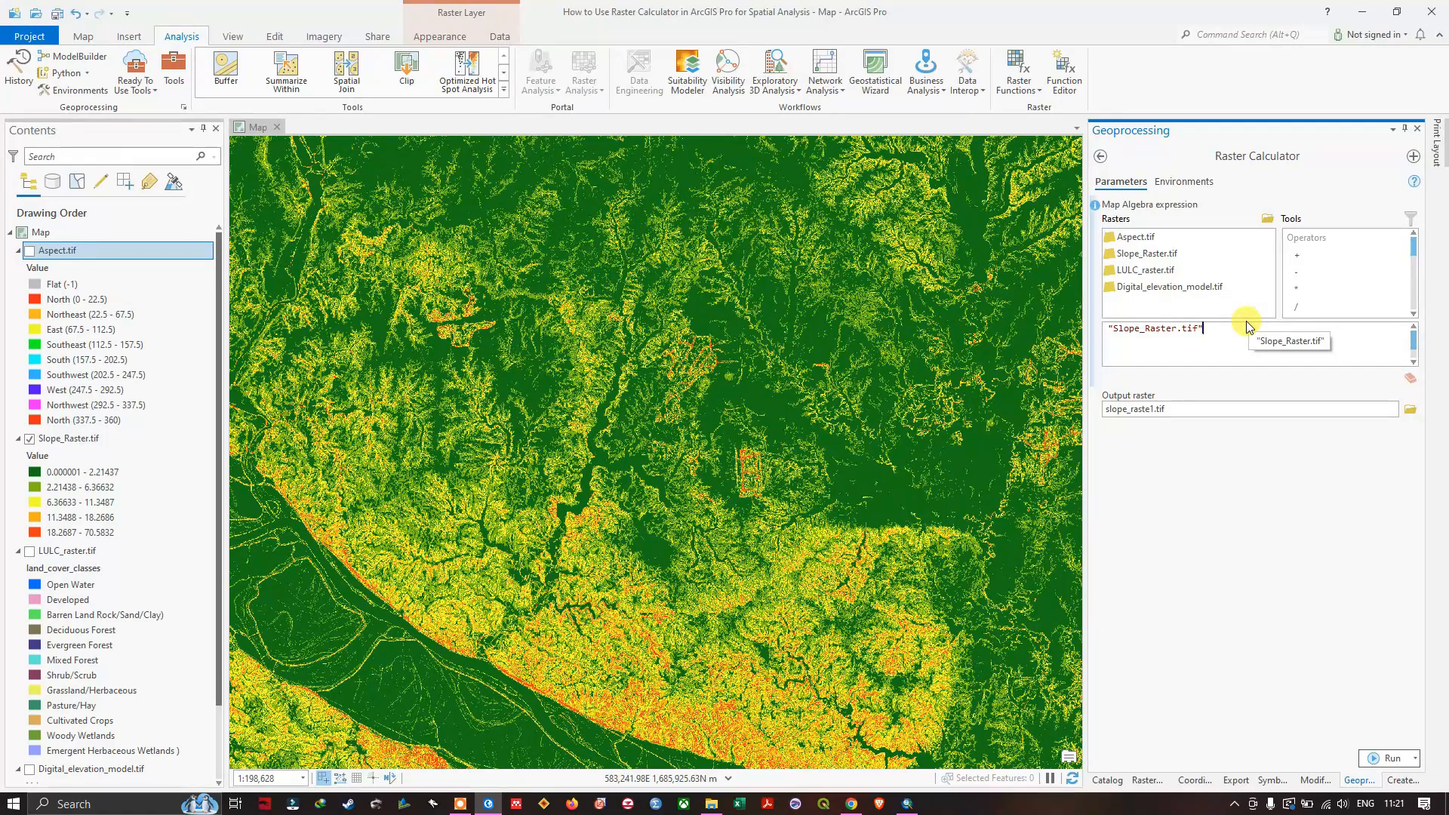
scroll(1311, 293, "down", 1)
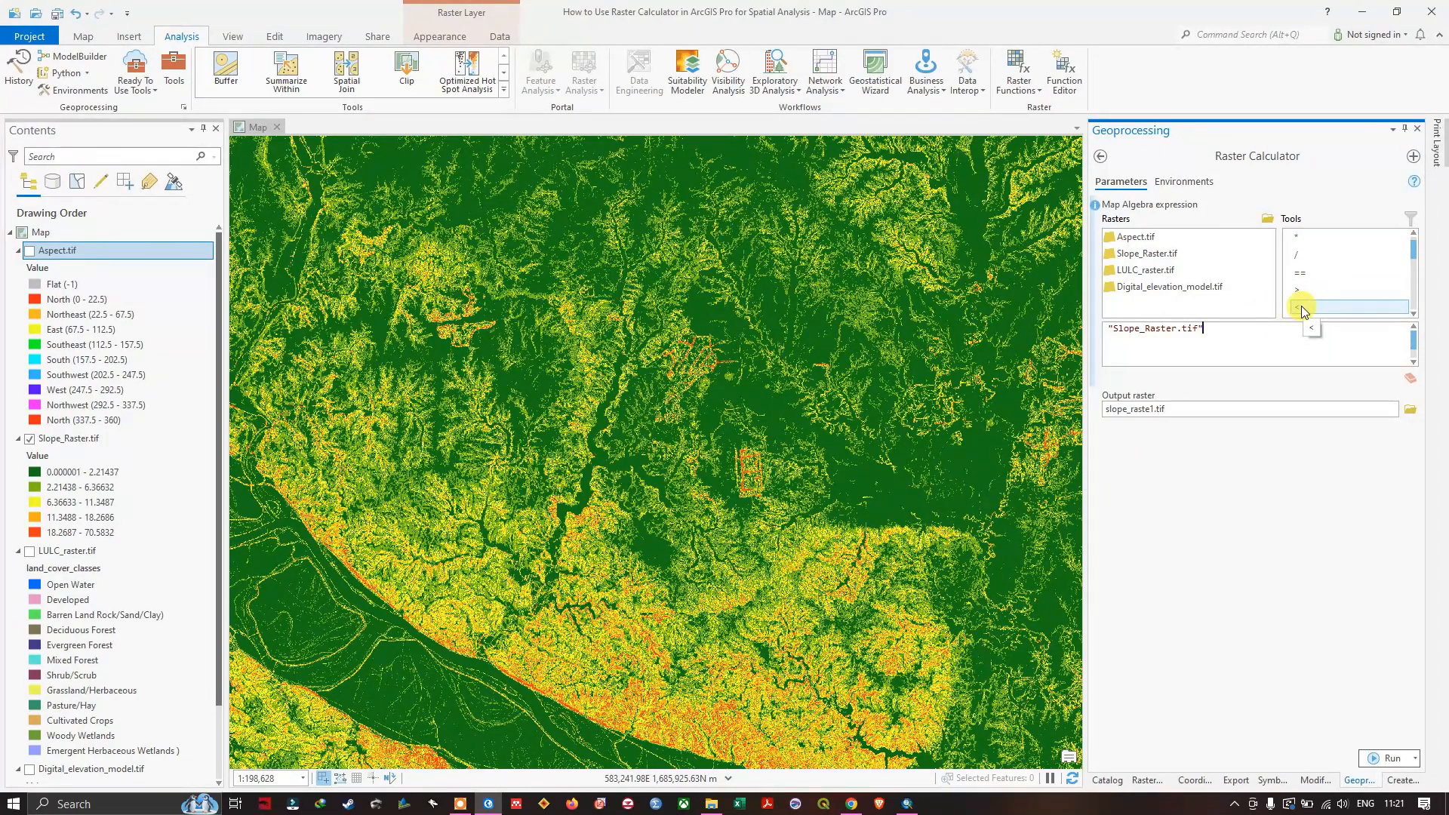
double_click(1301, 307)
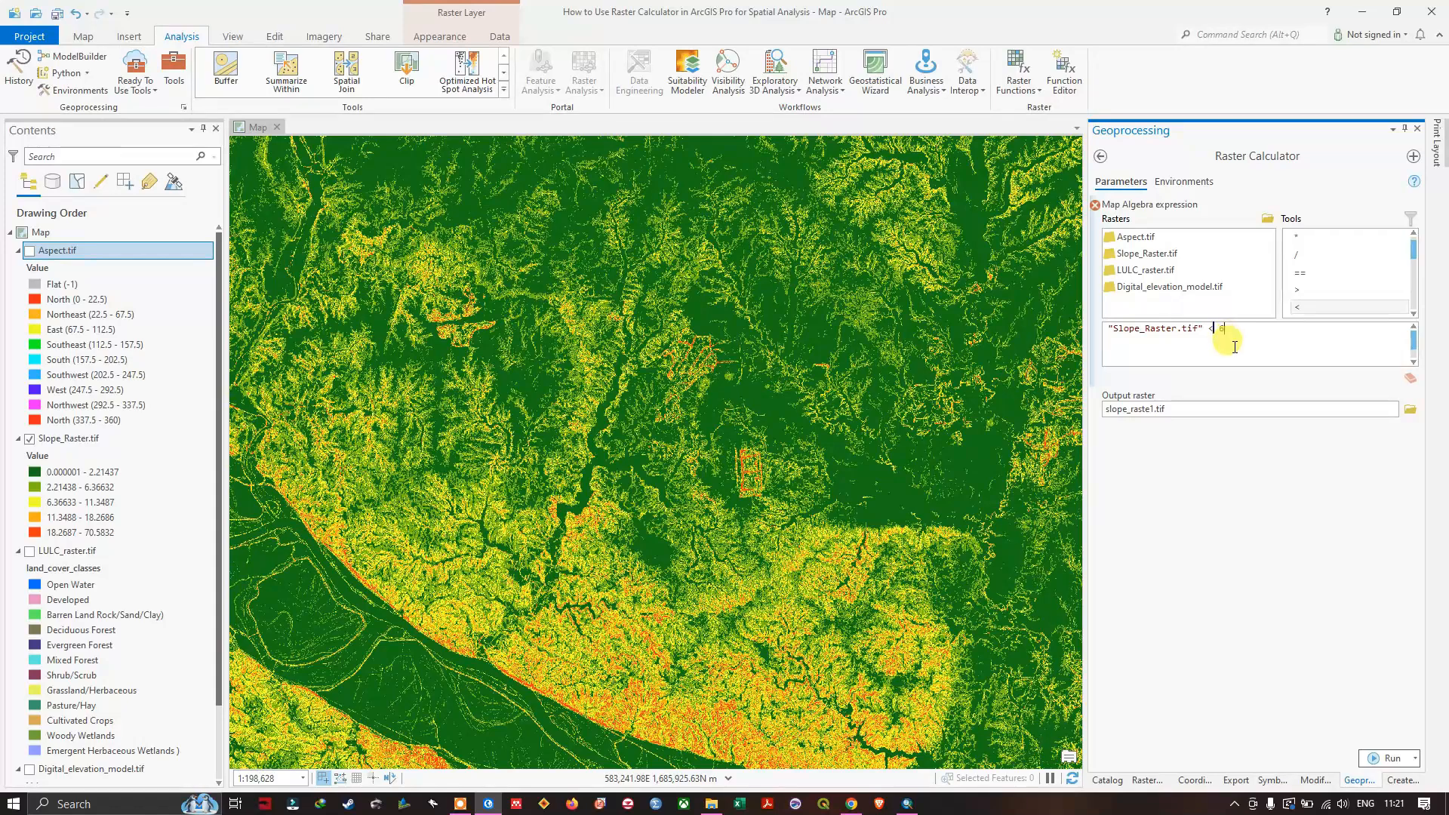
Set the output raster to Slope_LT_6.tif in the project's Dataset folder and run the raster calculation
left_click(1409, 411)
type("Slope_LT_6.tif")
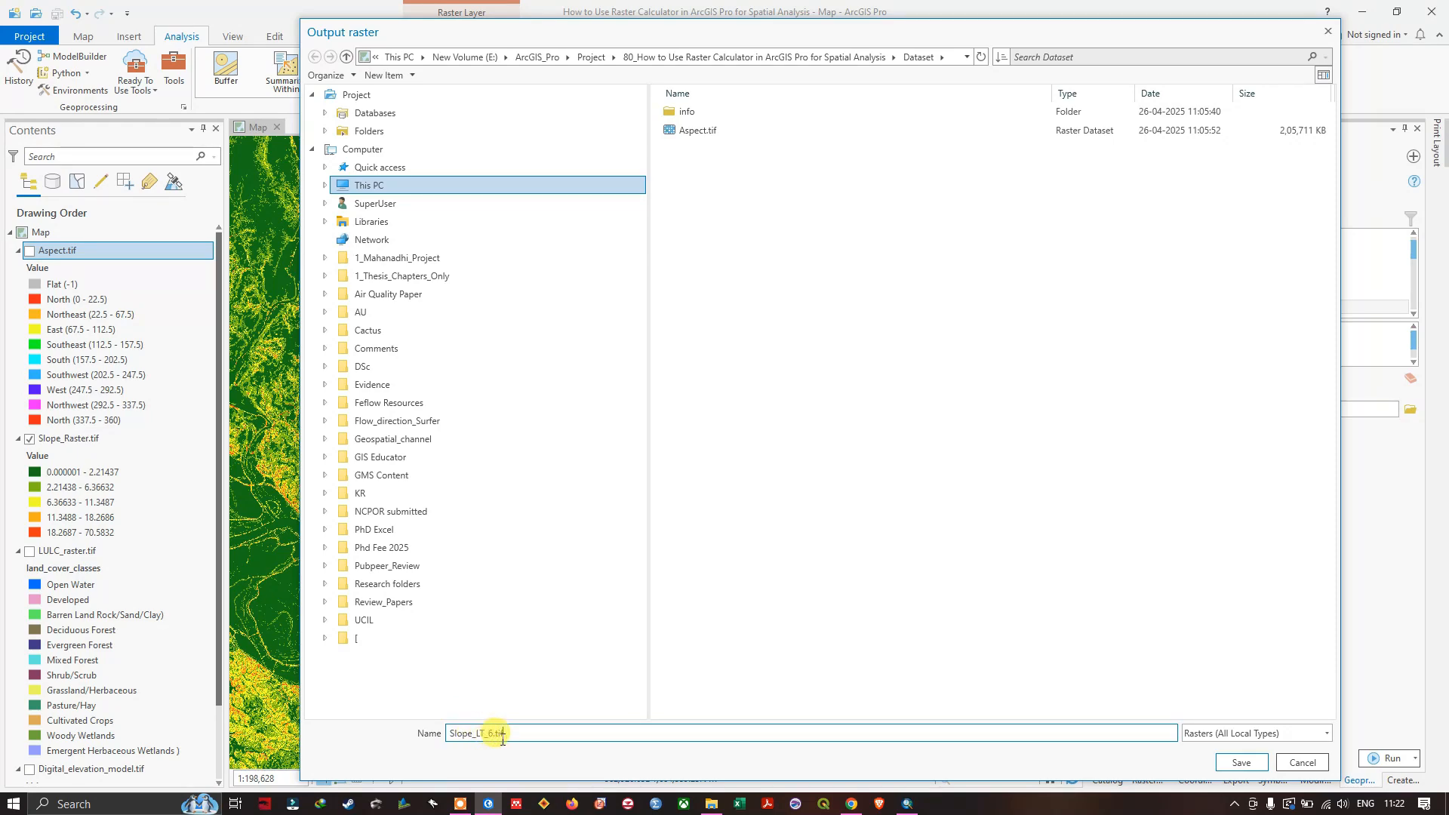
left_click(1235, 764)
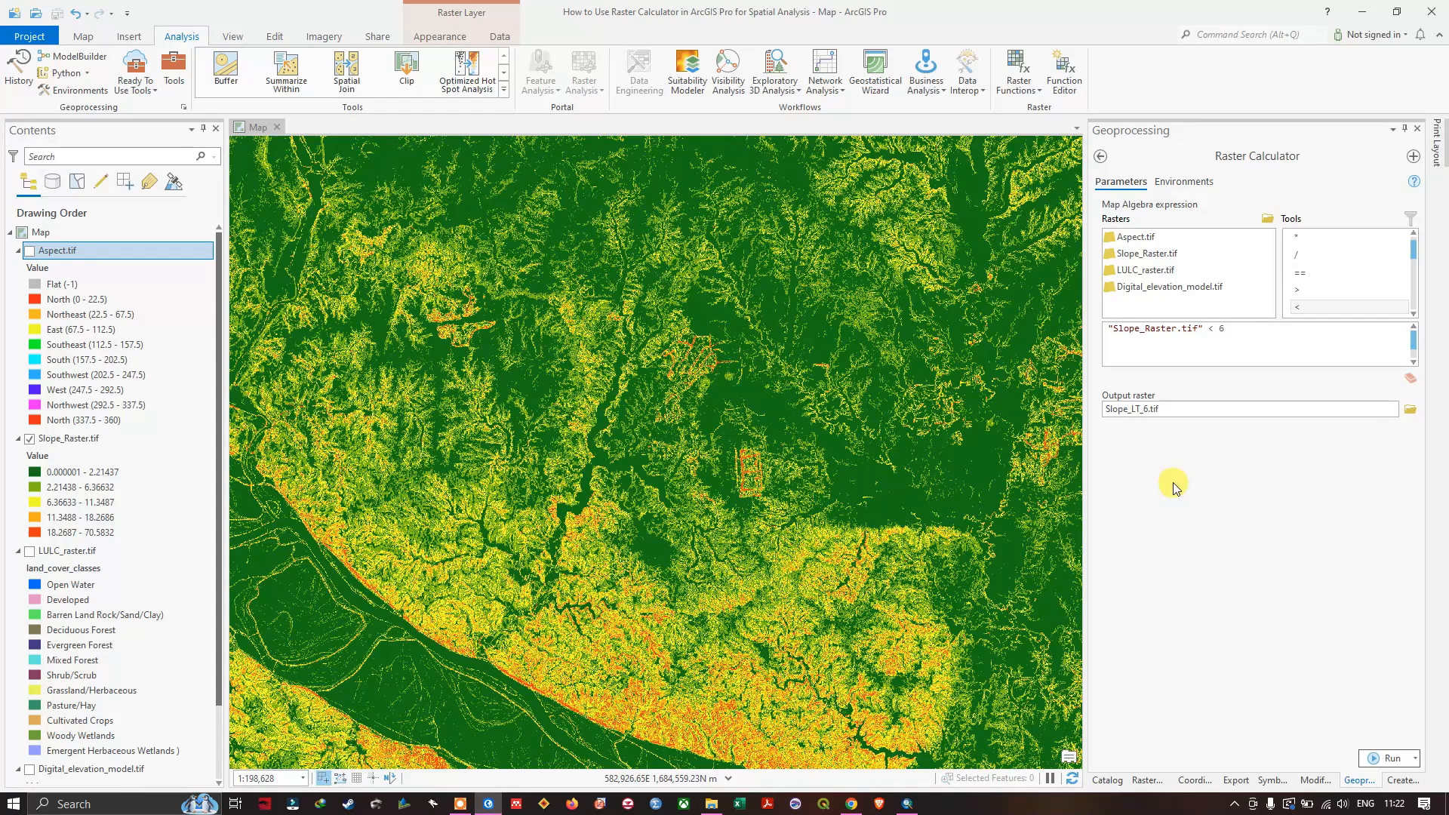
left_click(1391, 758)
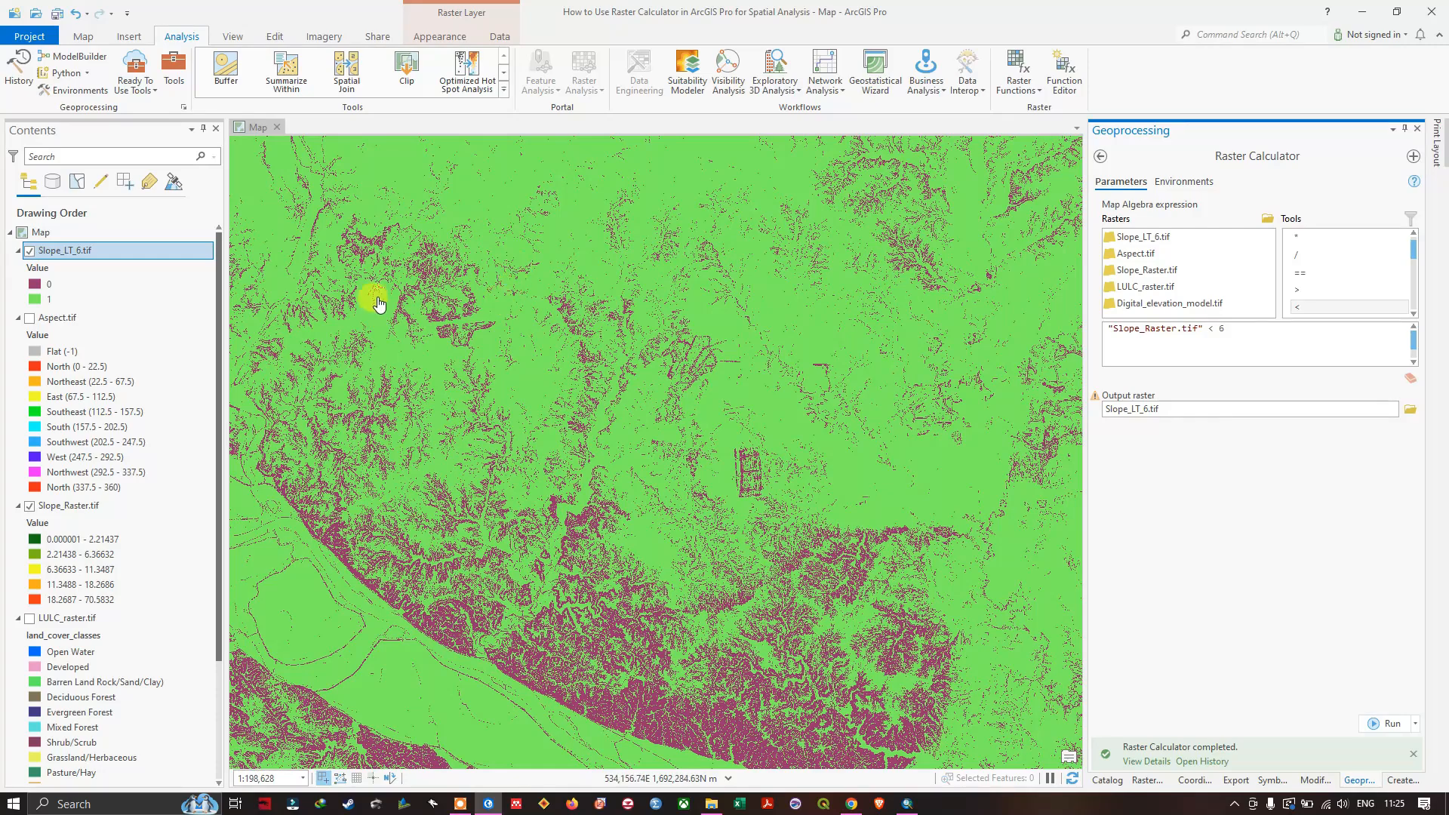
Hide the Slope_LT_6.tif layer and show the Aspect.tif layer on the map
left_click(29, 250)
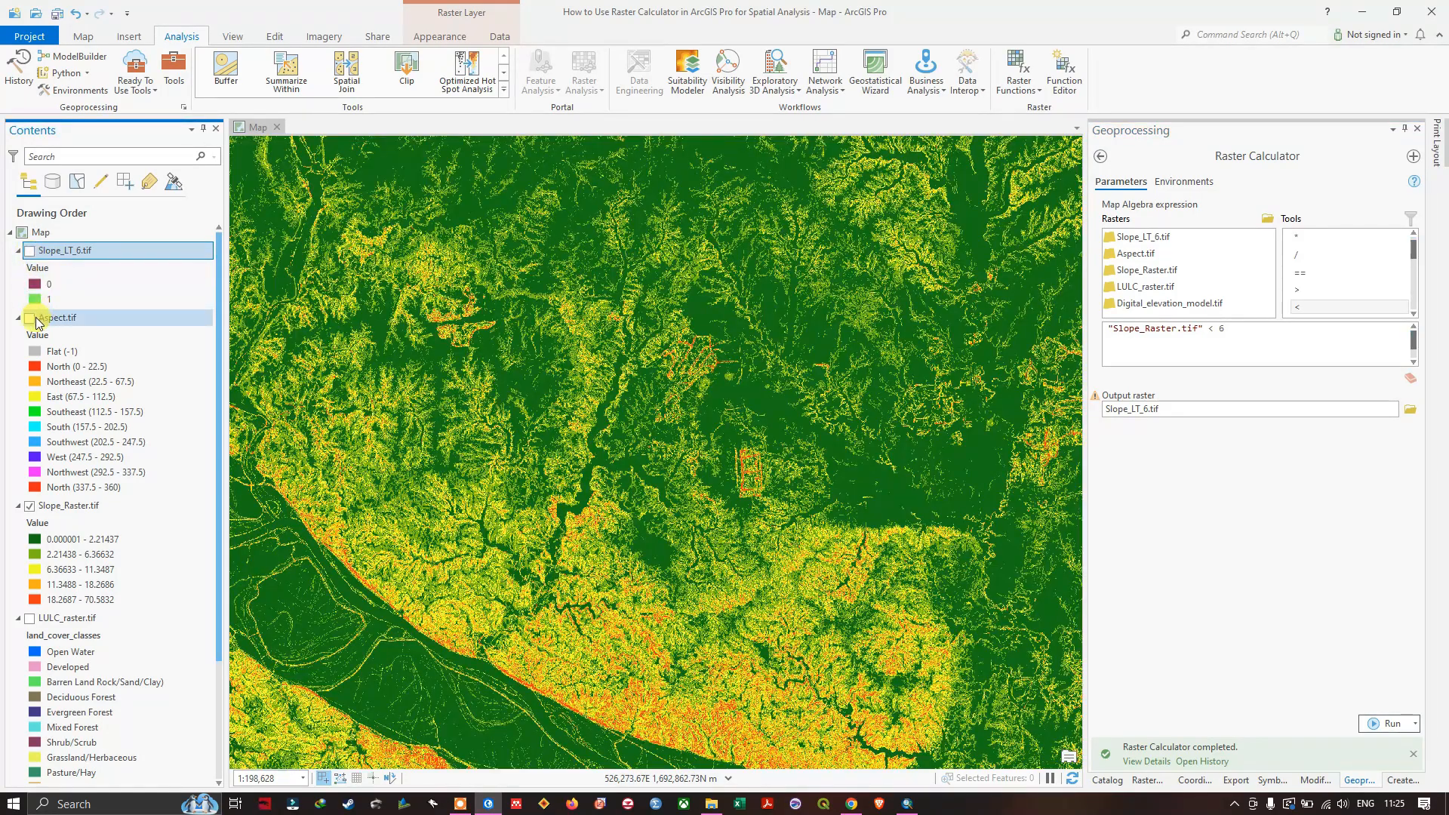
left_click(30, 318)
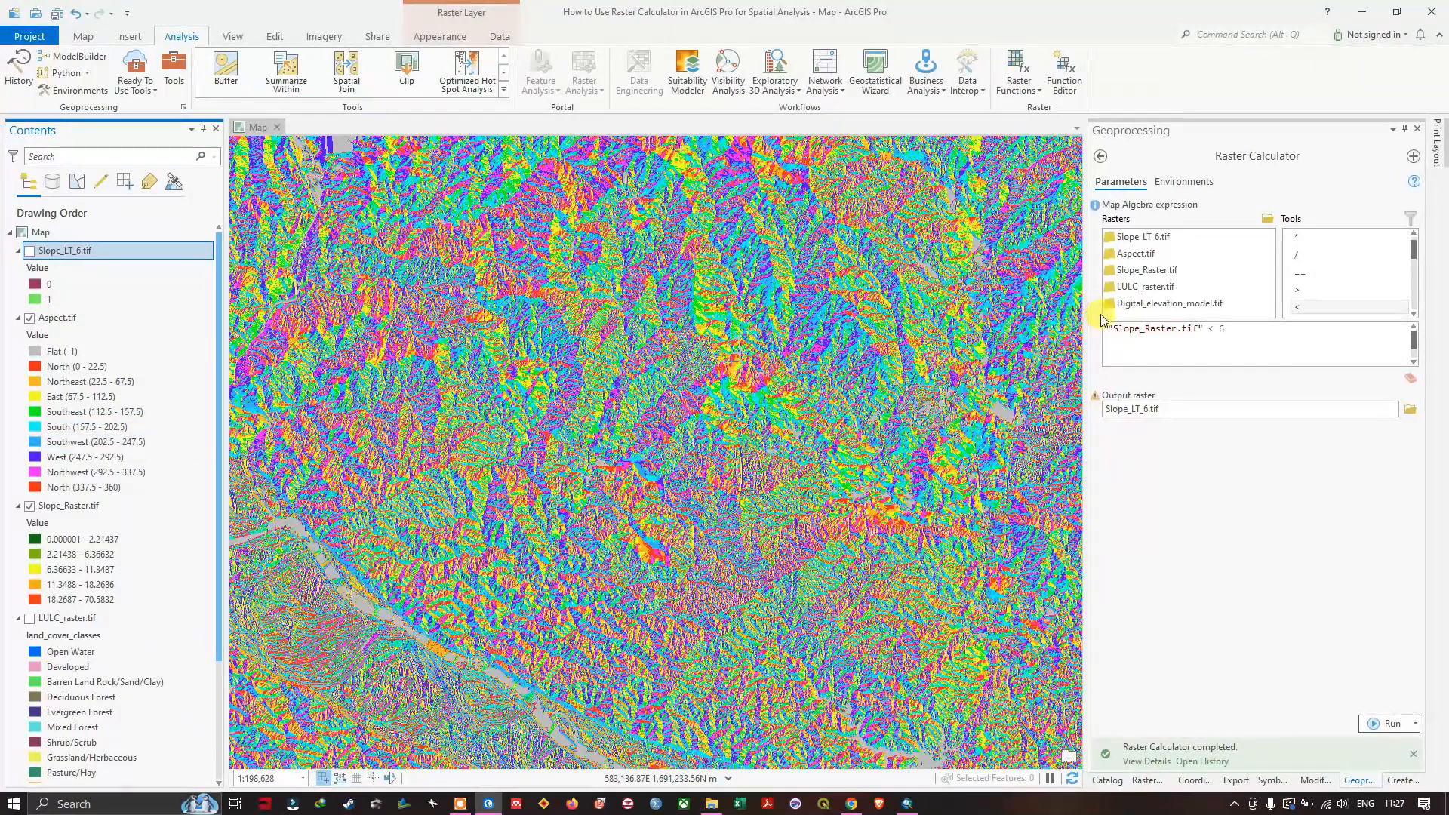
Replace the map algebra expression with the condition "Aspect.tif" > 112.5
left_click_drag(1226, 329, 1075, 326)
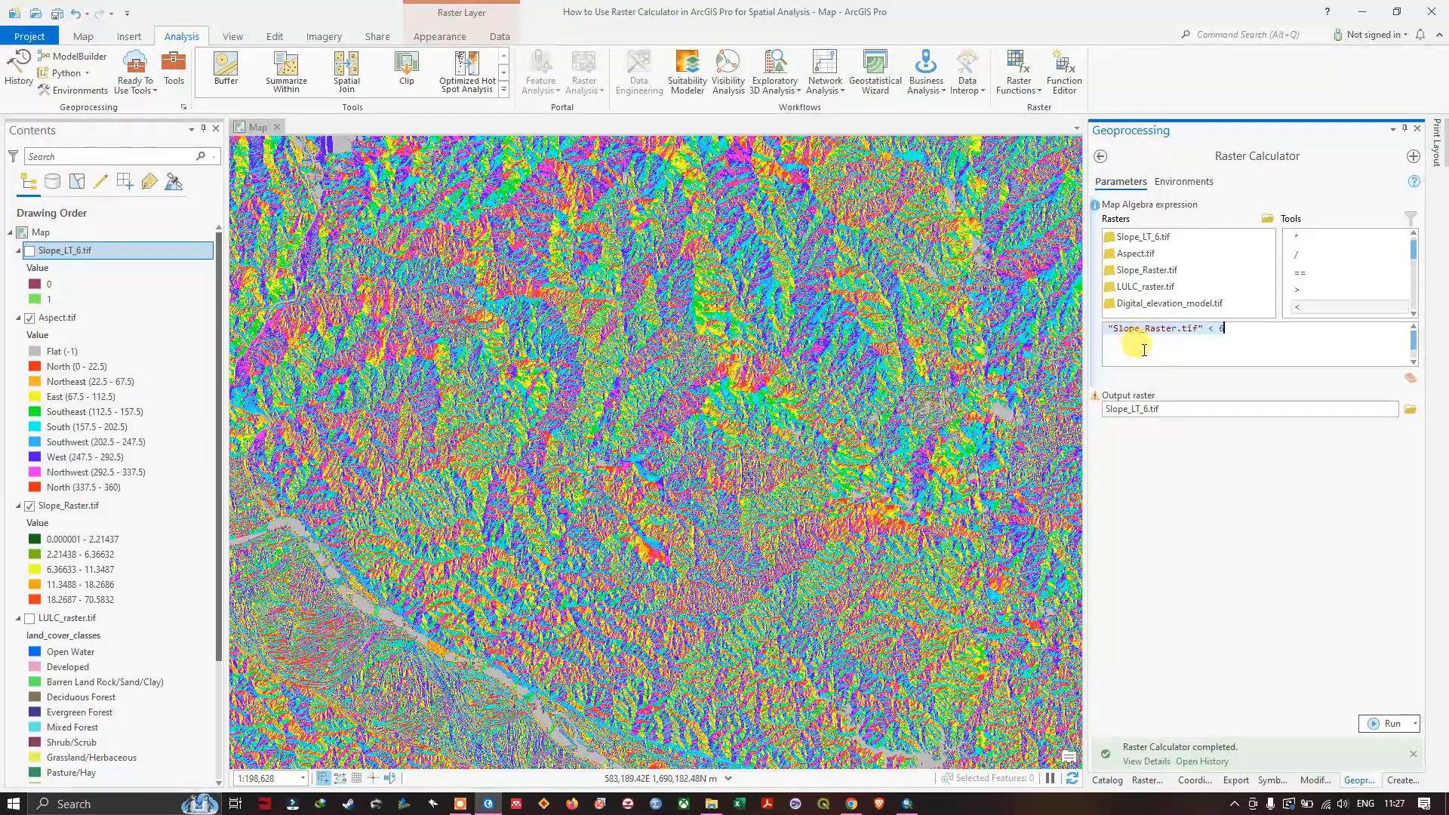
key("BackSpace")
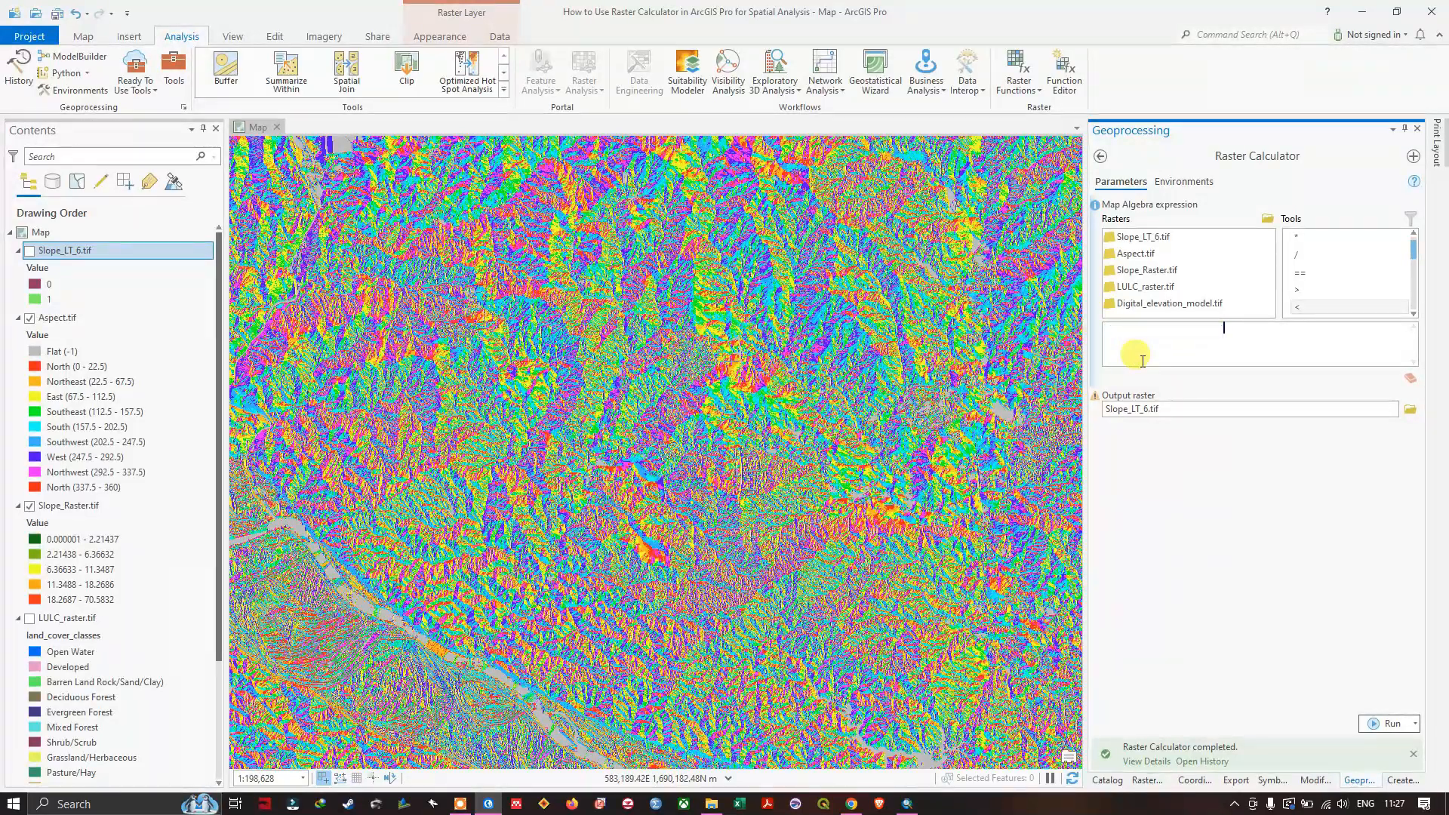
left_click(1135, 256)
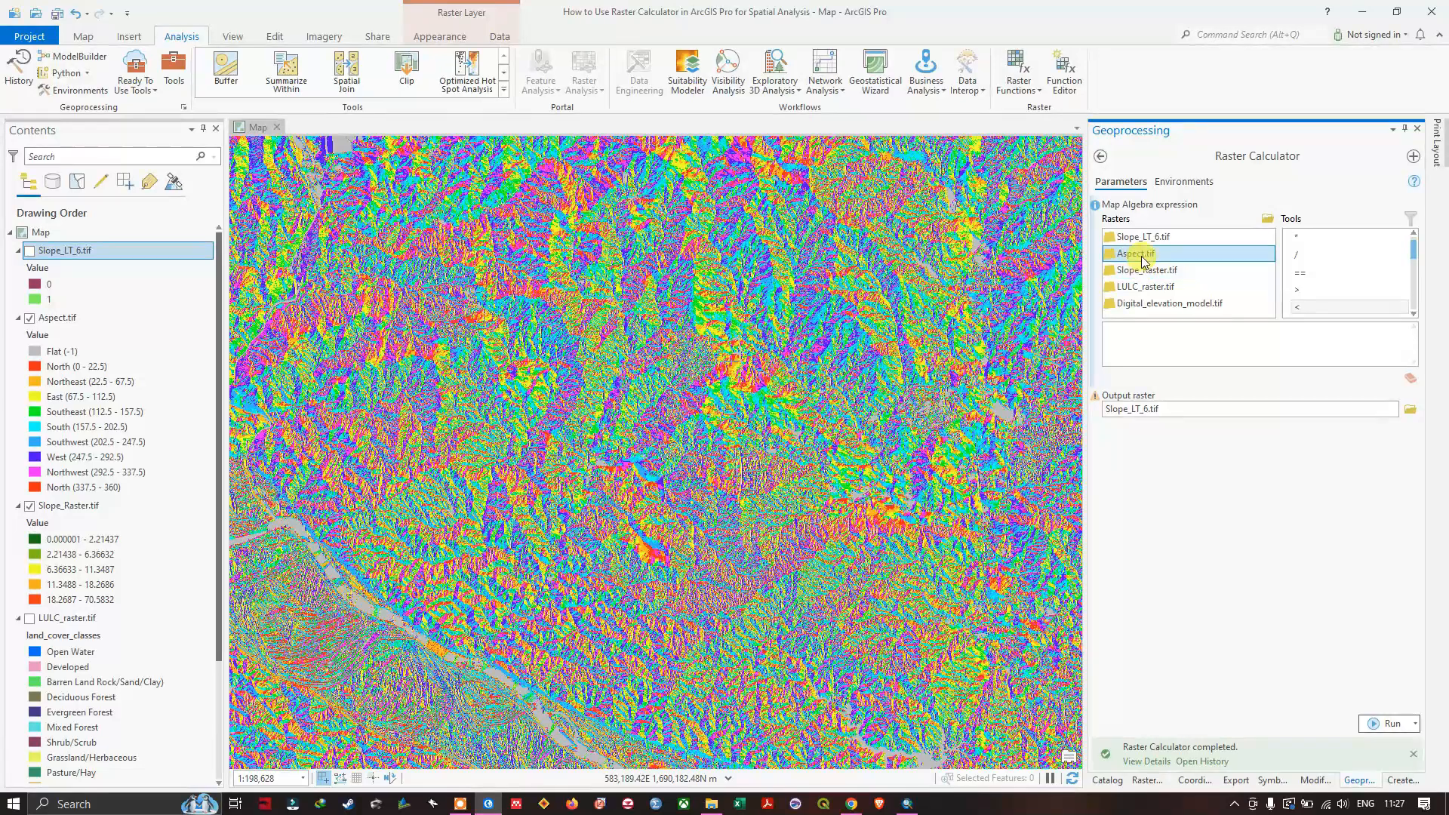
double_click(1143, 260)
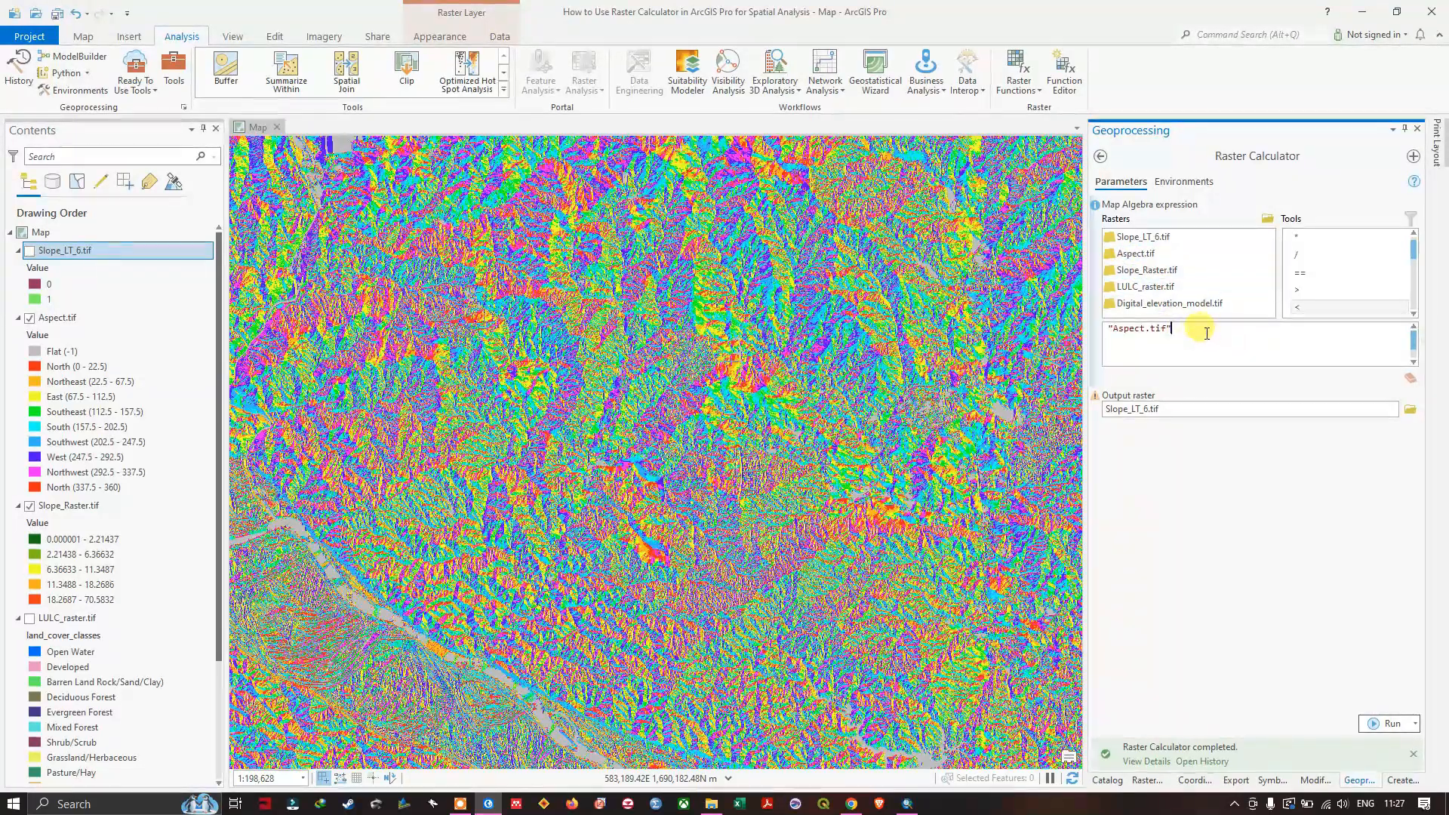
double_click(1300, 289)
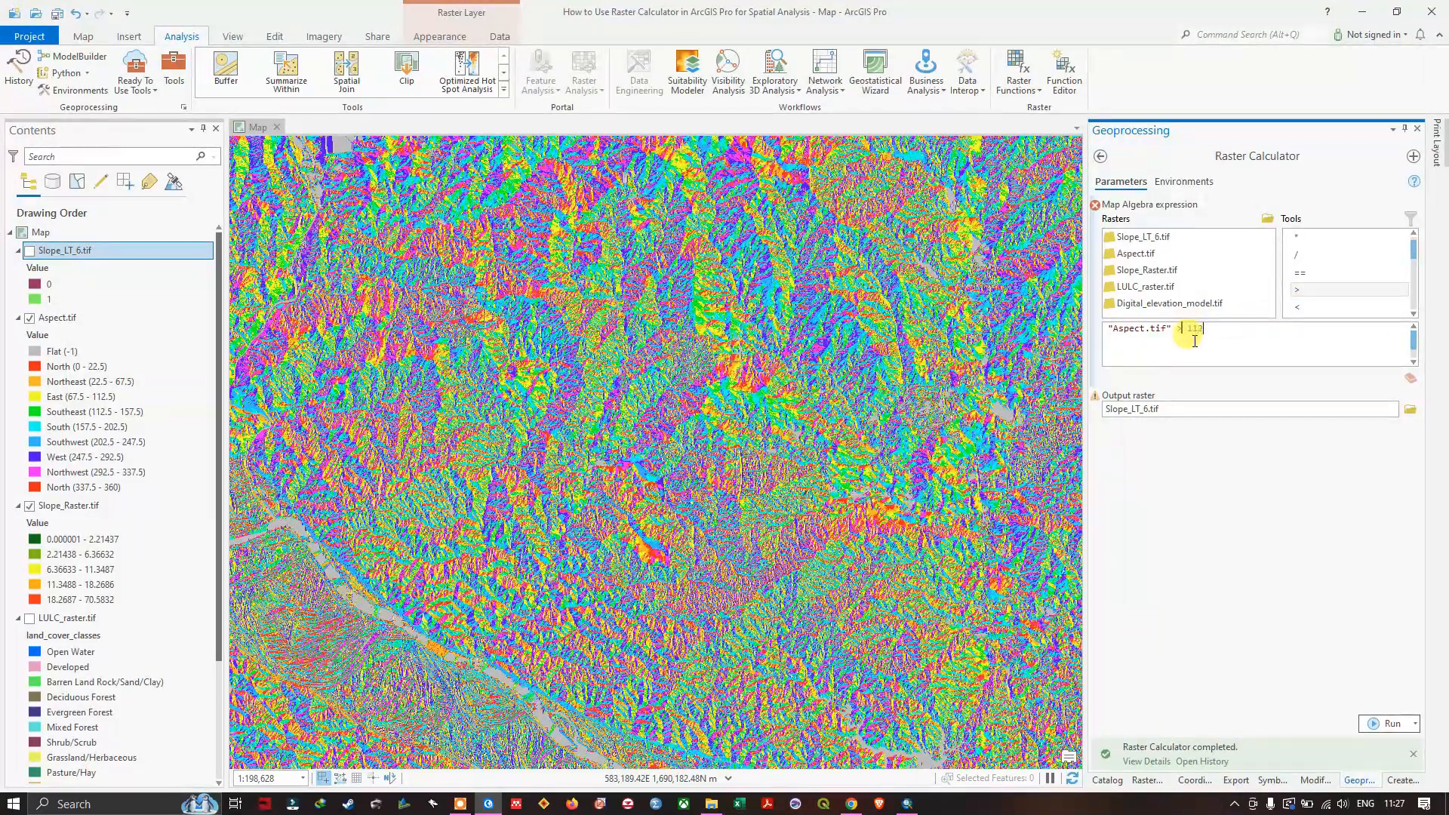
type("112.5")
Extend the expression with an & operator and the second condition "Aspect.tif" < 247.5
scroll(1328, 272, "down", 2)
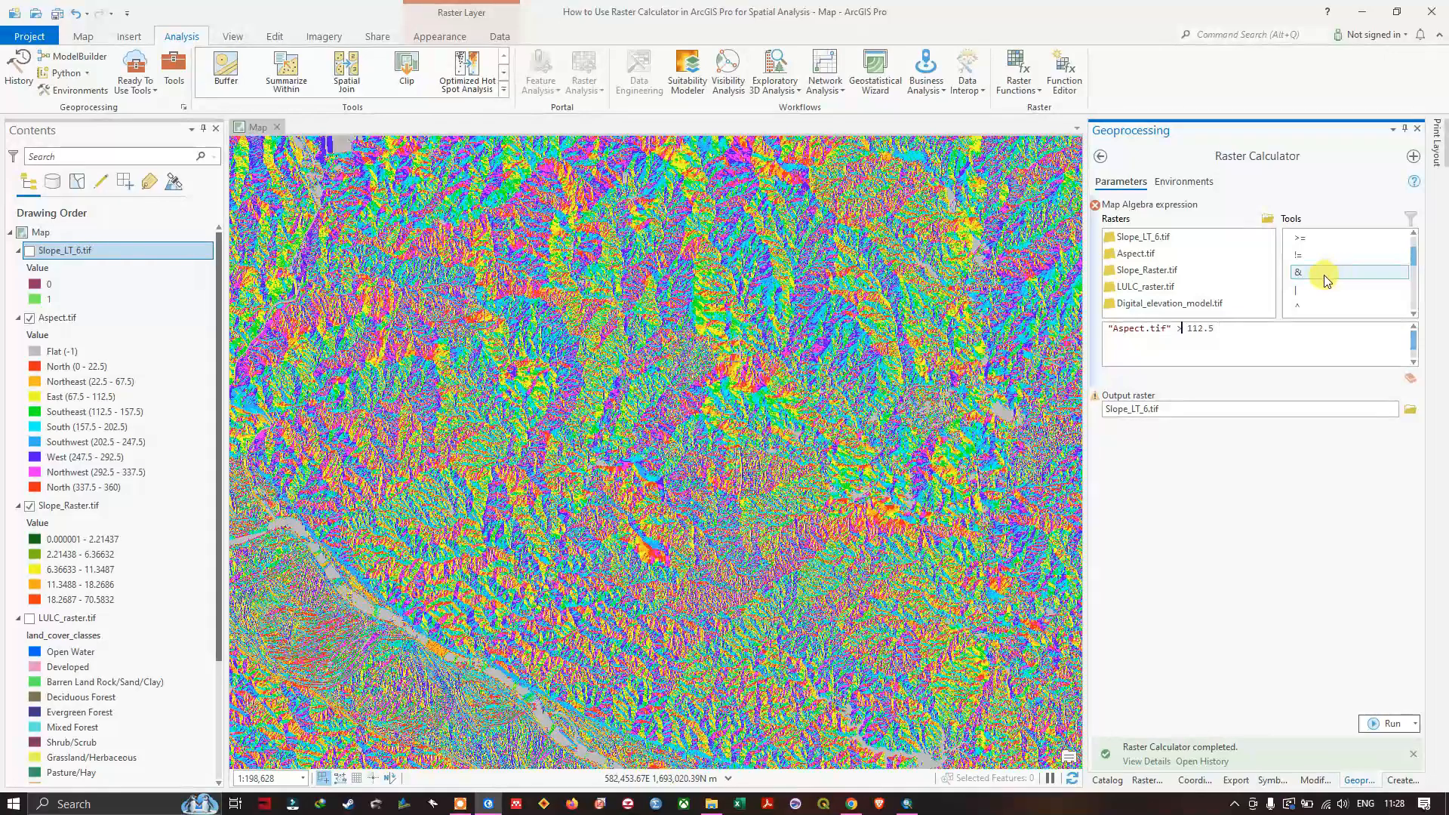
double_click(1310, 274)
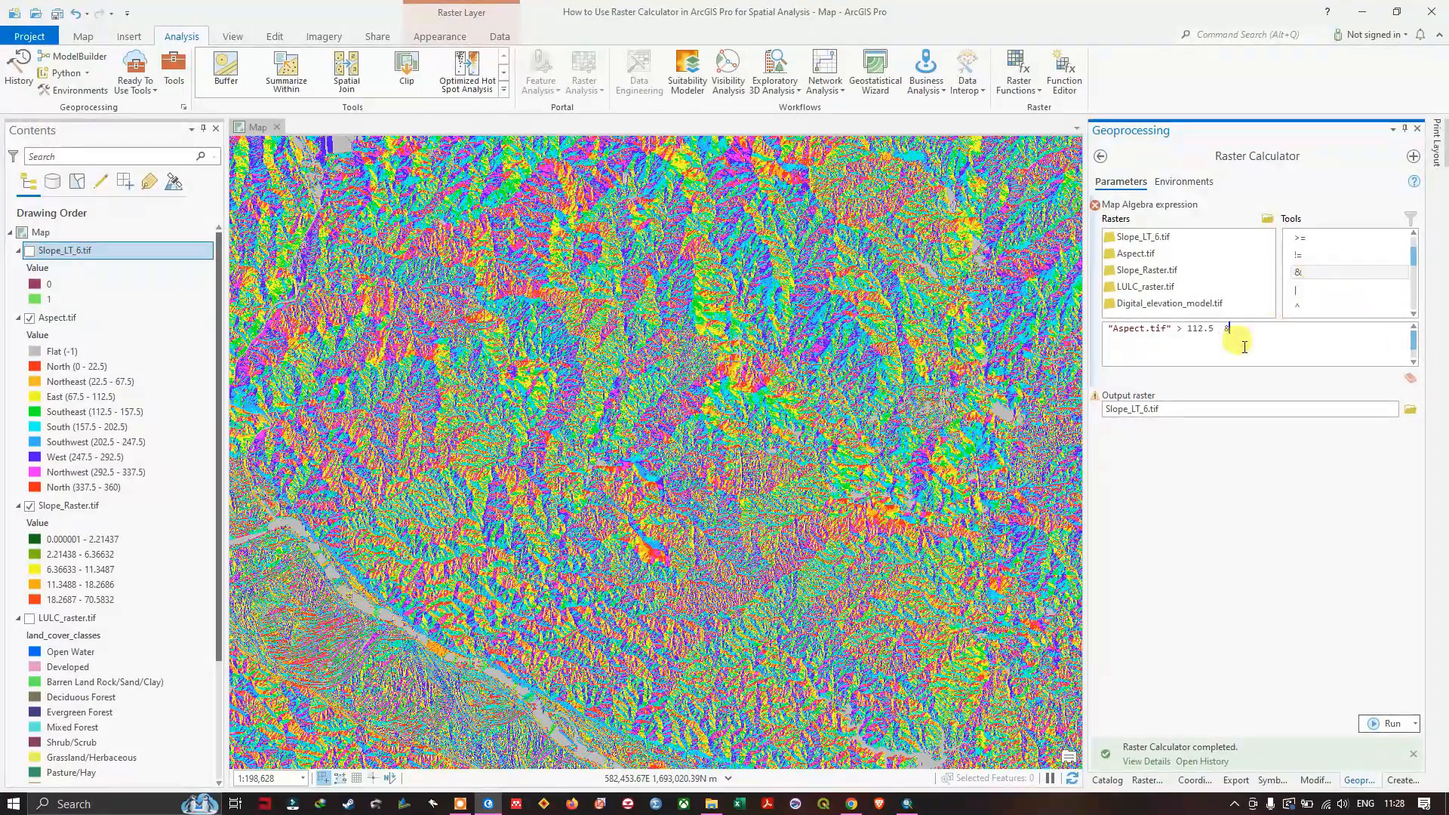
double_click(1149, 258)
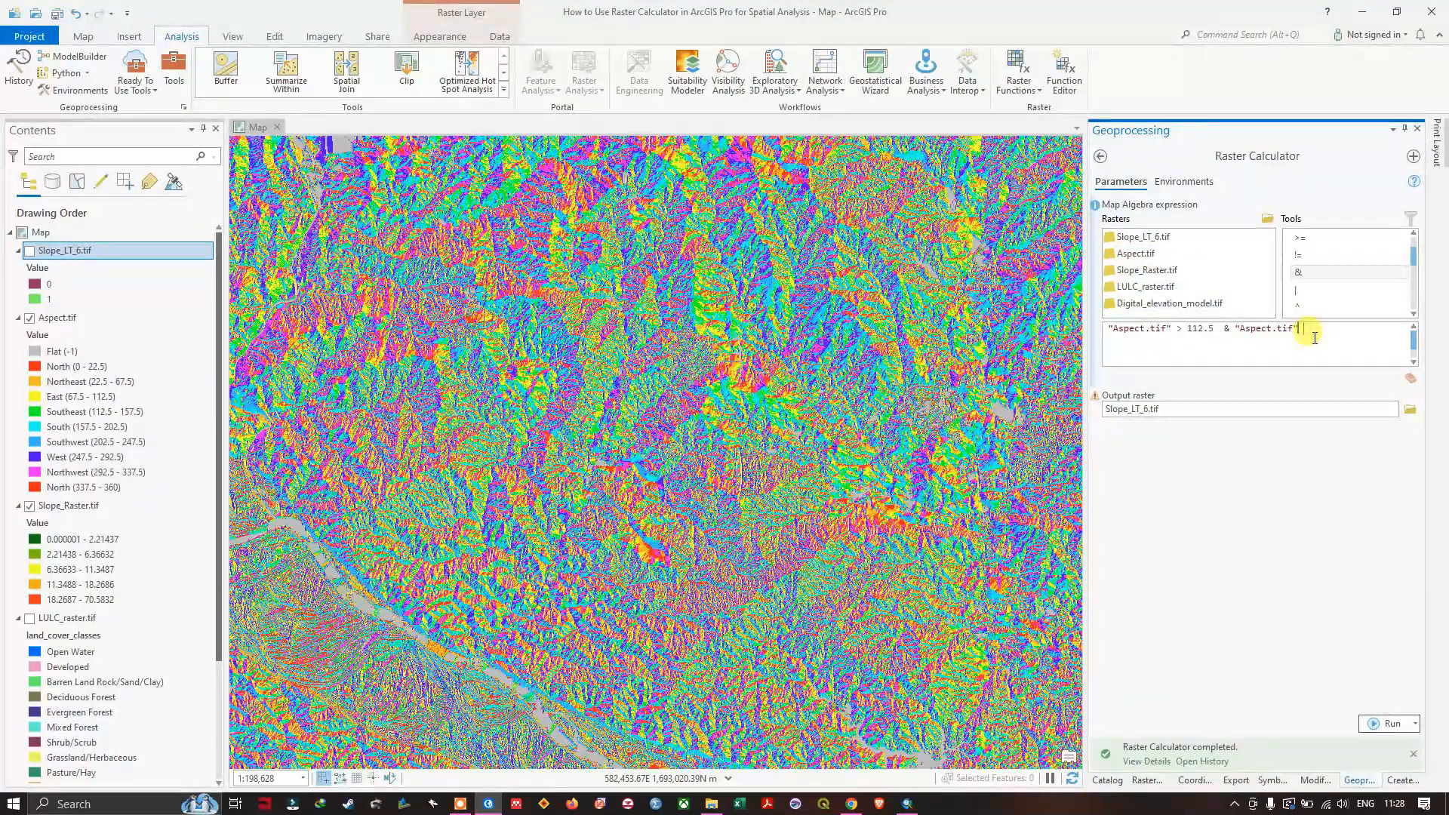
scroll(1317, 300, "up", 2)
double_click(1310, 306)
type("247")
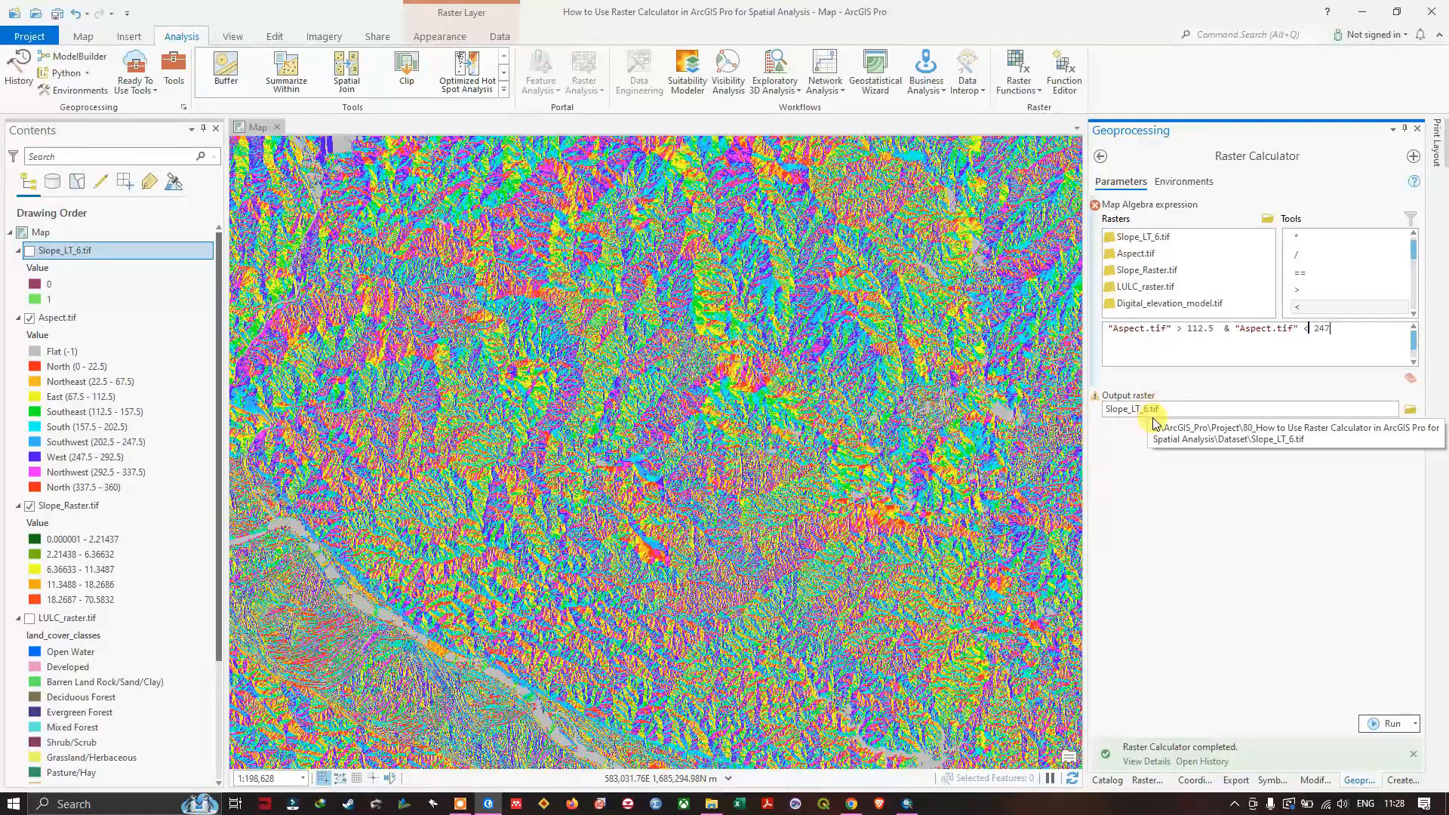
type(".5")
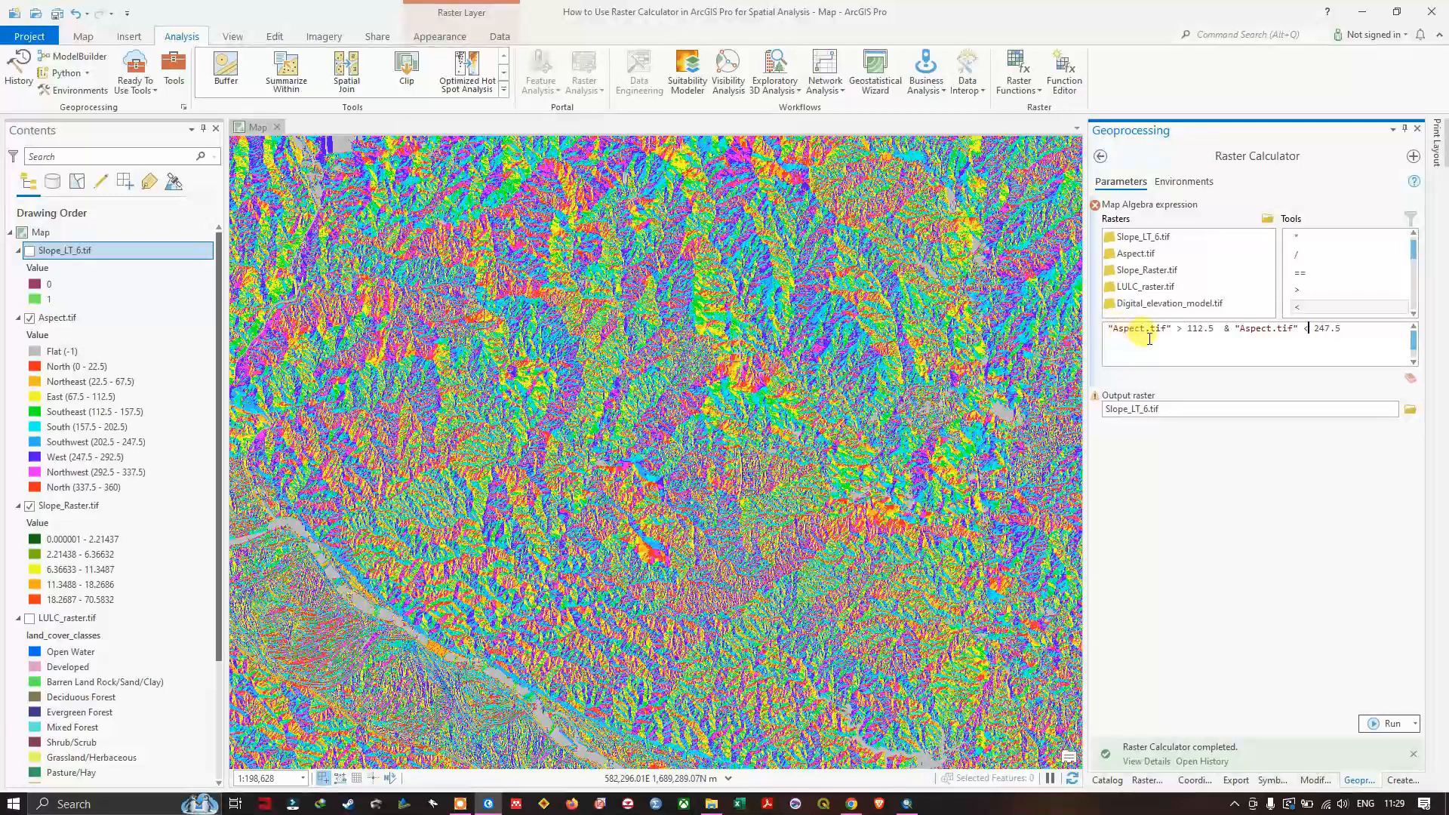
Enclose each of the two aspect conditions in its own parentheses in the map algebra expression
scroll(1313, 260, "down", 3)
scroll(1317, 265, "down", 5)
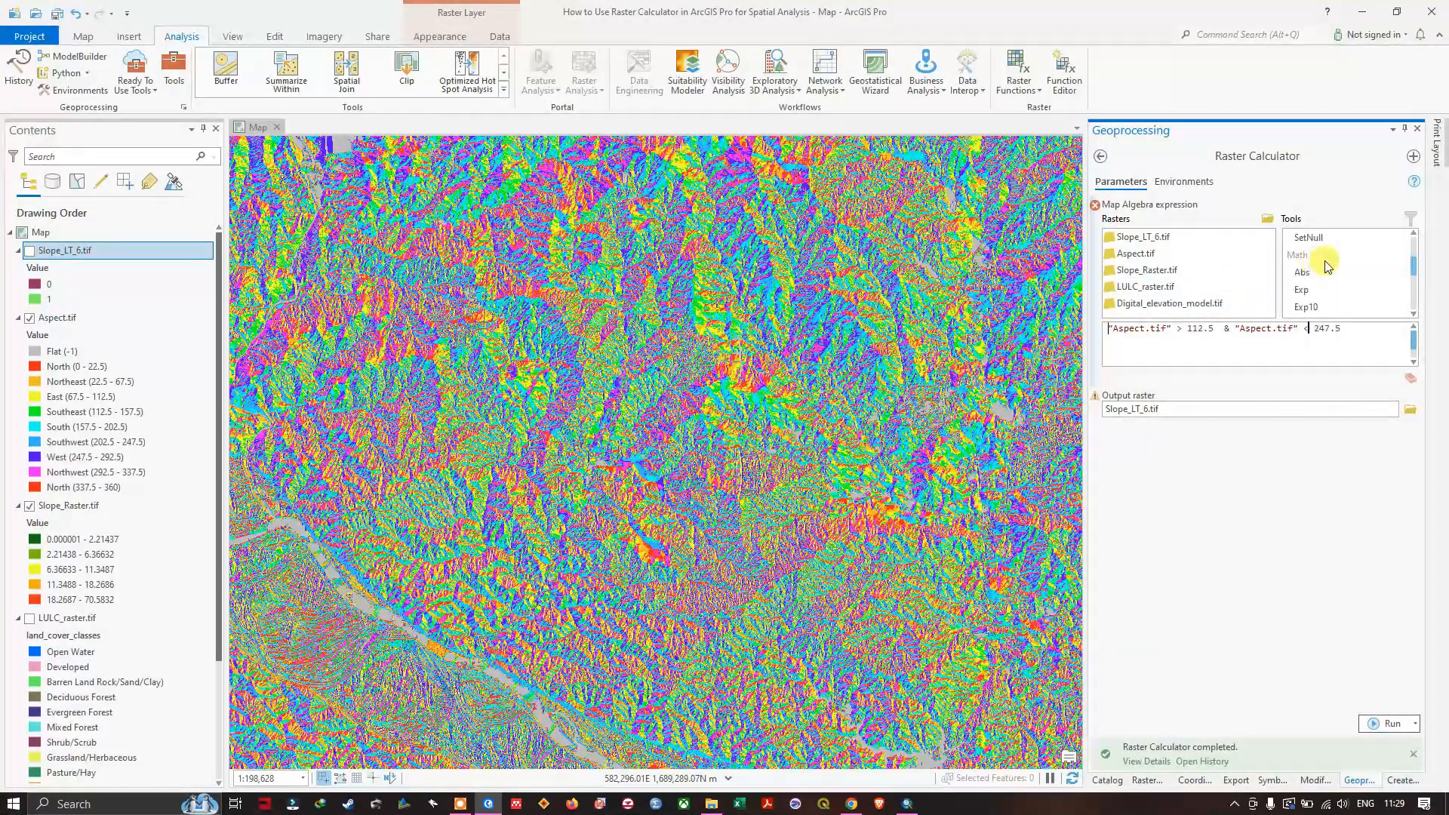
scroll(1347, 286, "up", 10)
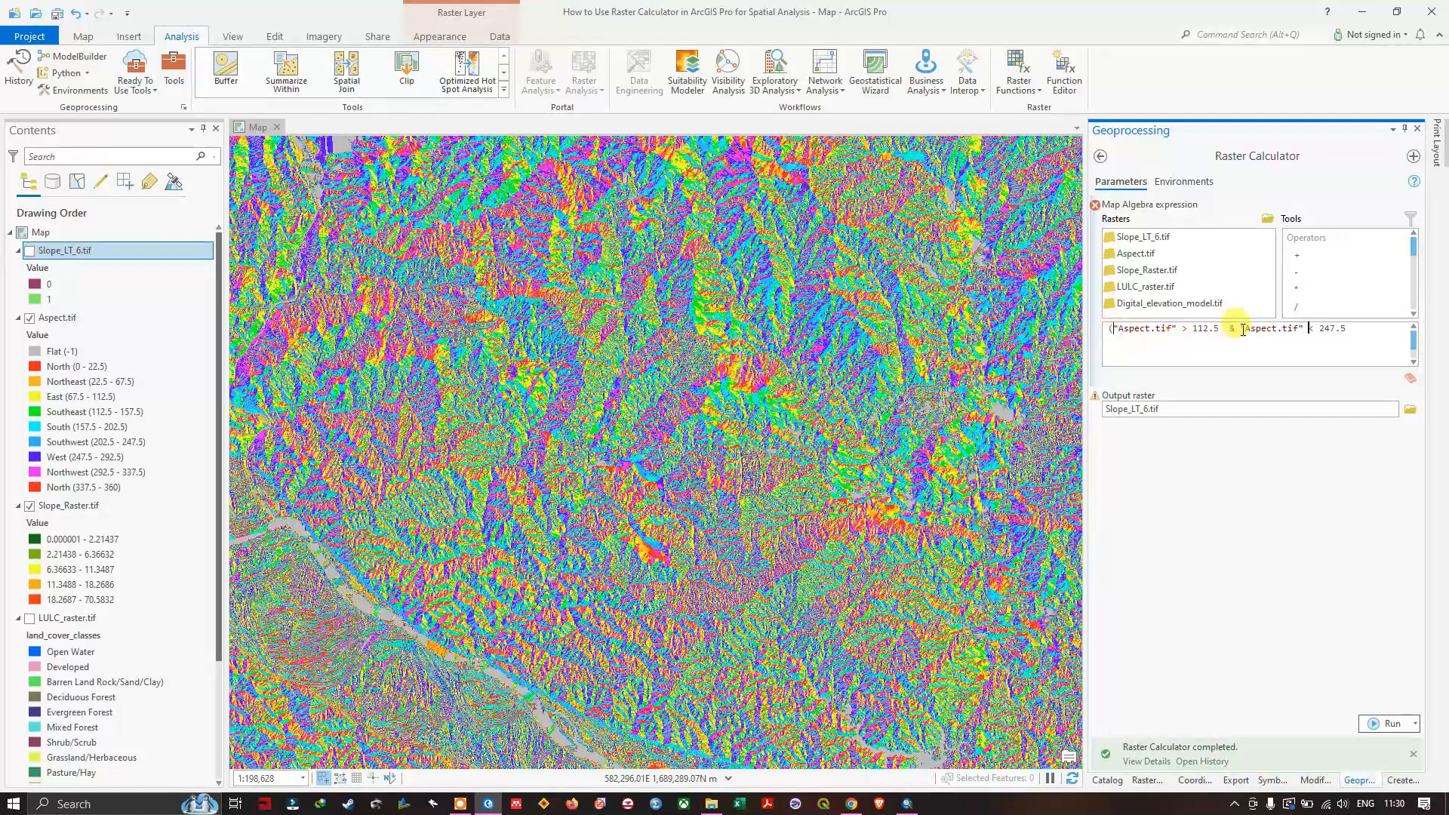
left_click(1219, 330)
type(")")
left_click(1249, 332)
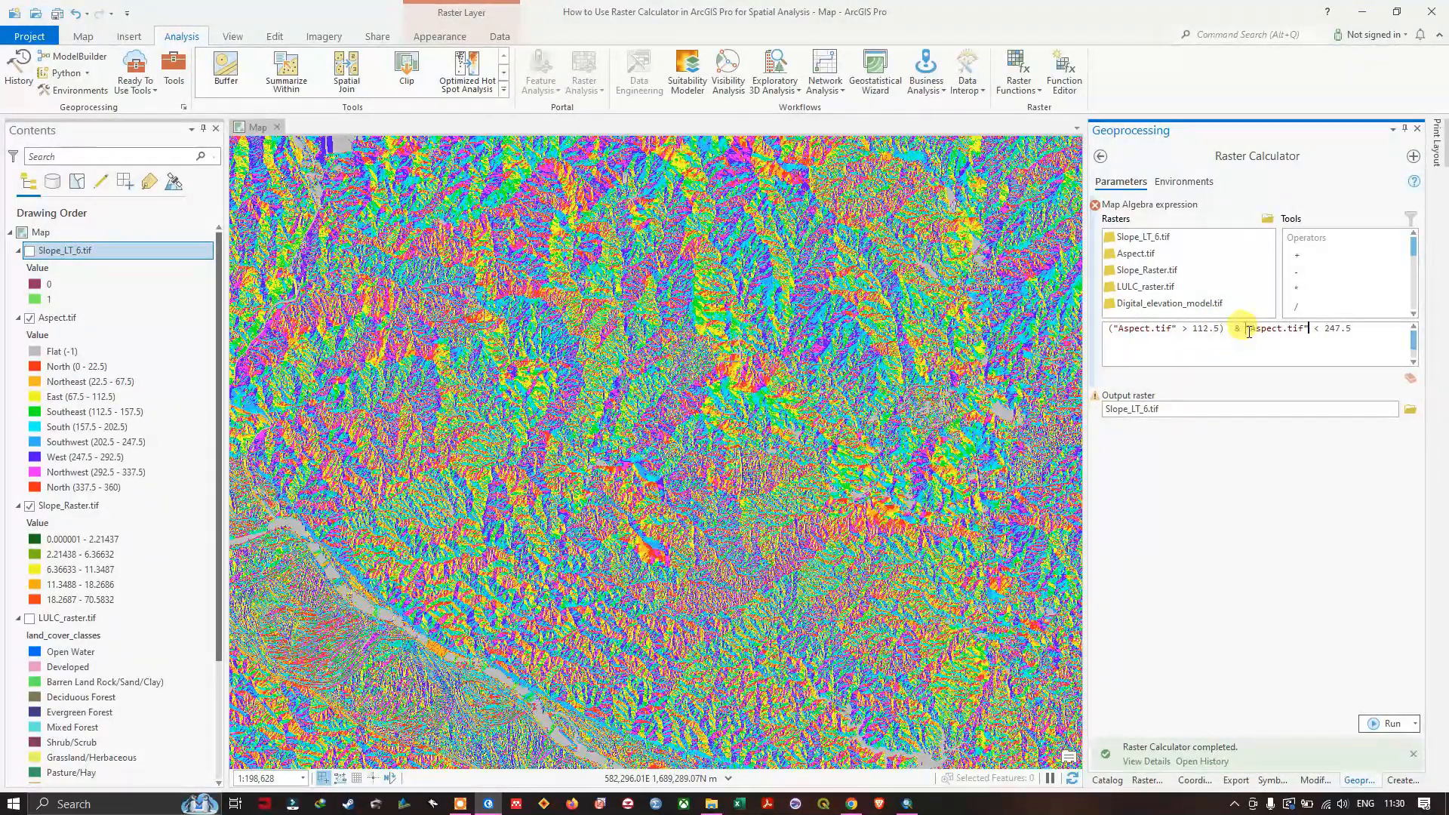
type("(")
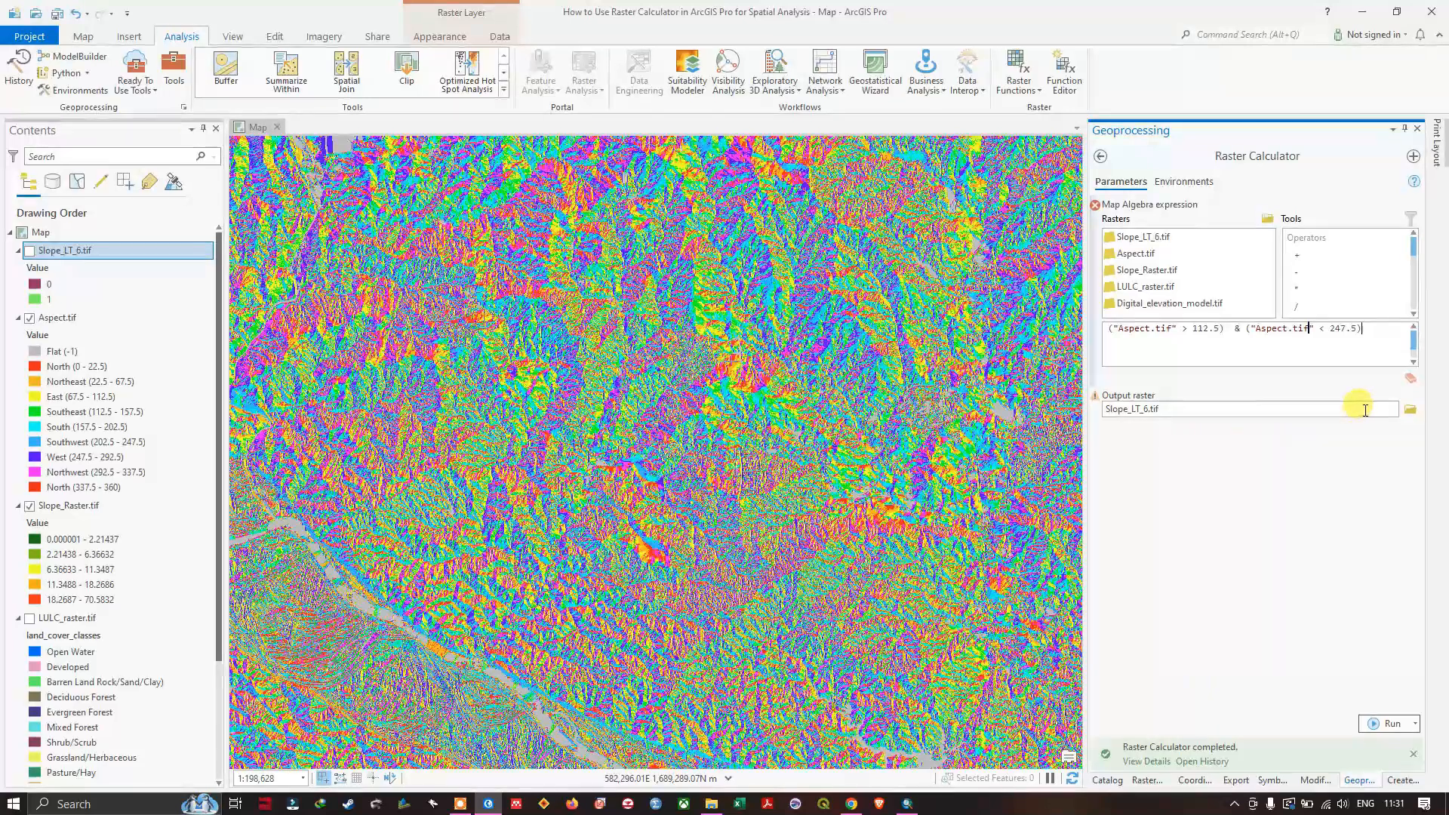
Set the output raster to Southward_Face_Aspect.tif in the project's Dataset folder and run the raster calculation
left_click(1410, 409)
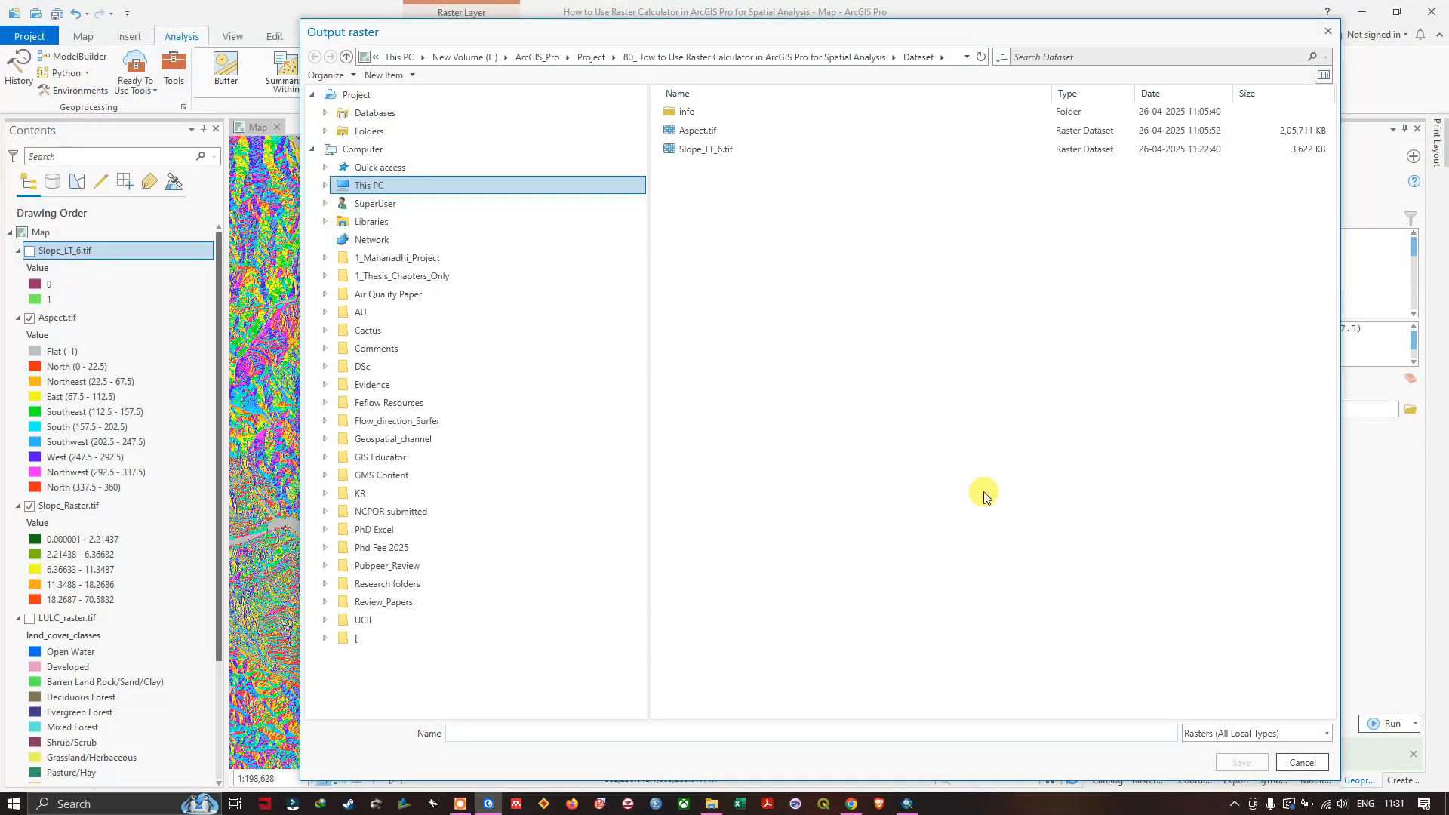
type("Southward_Face_Aspect.tif")
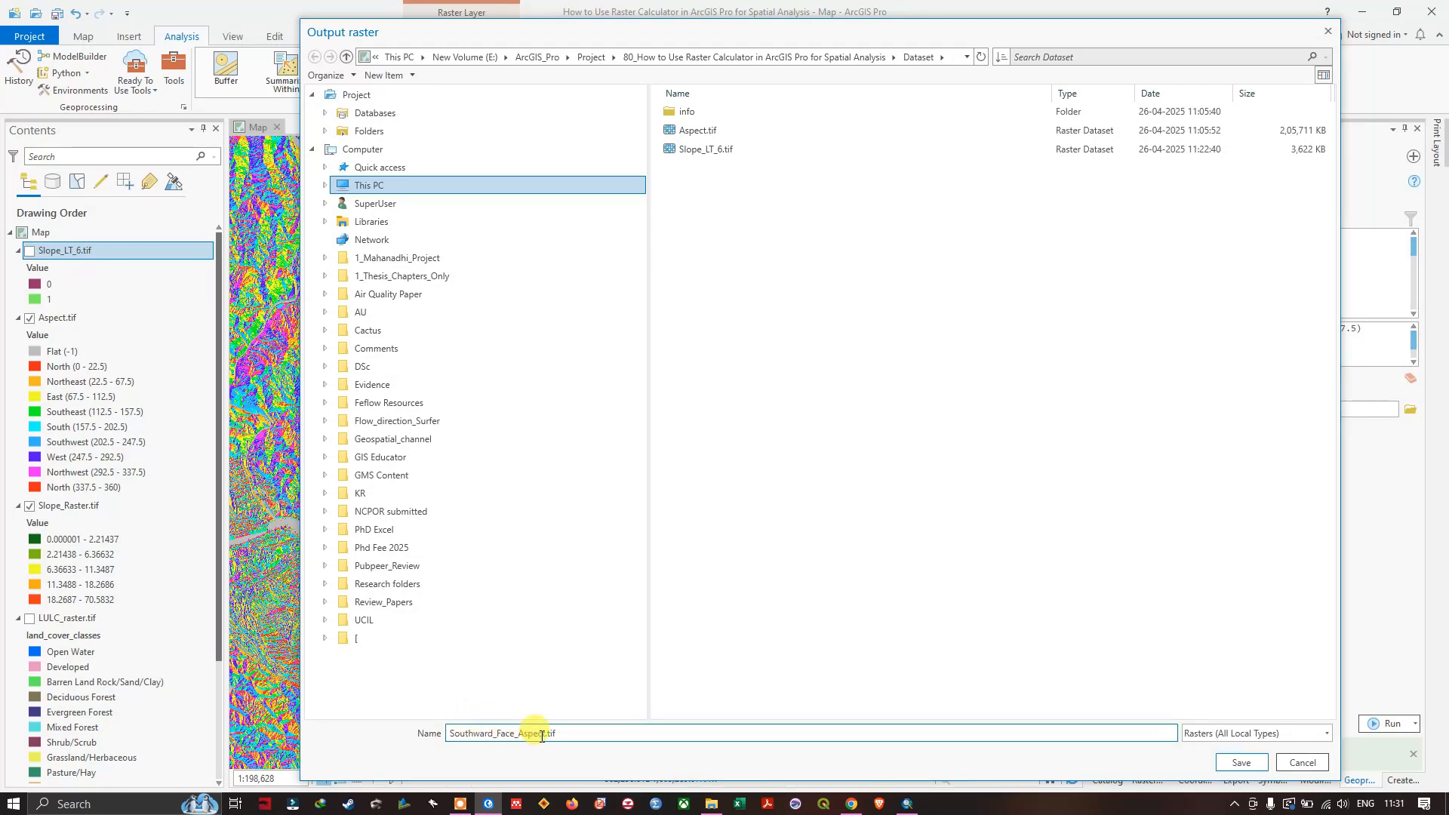
left_click(1239, 764)
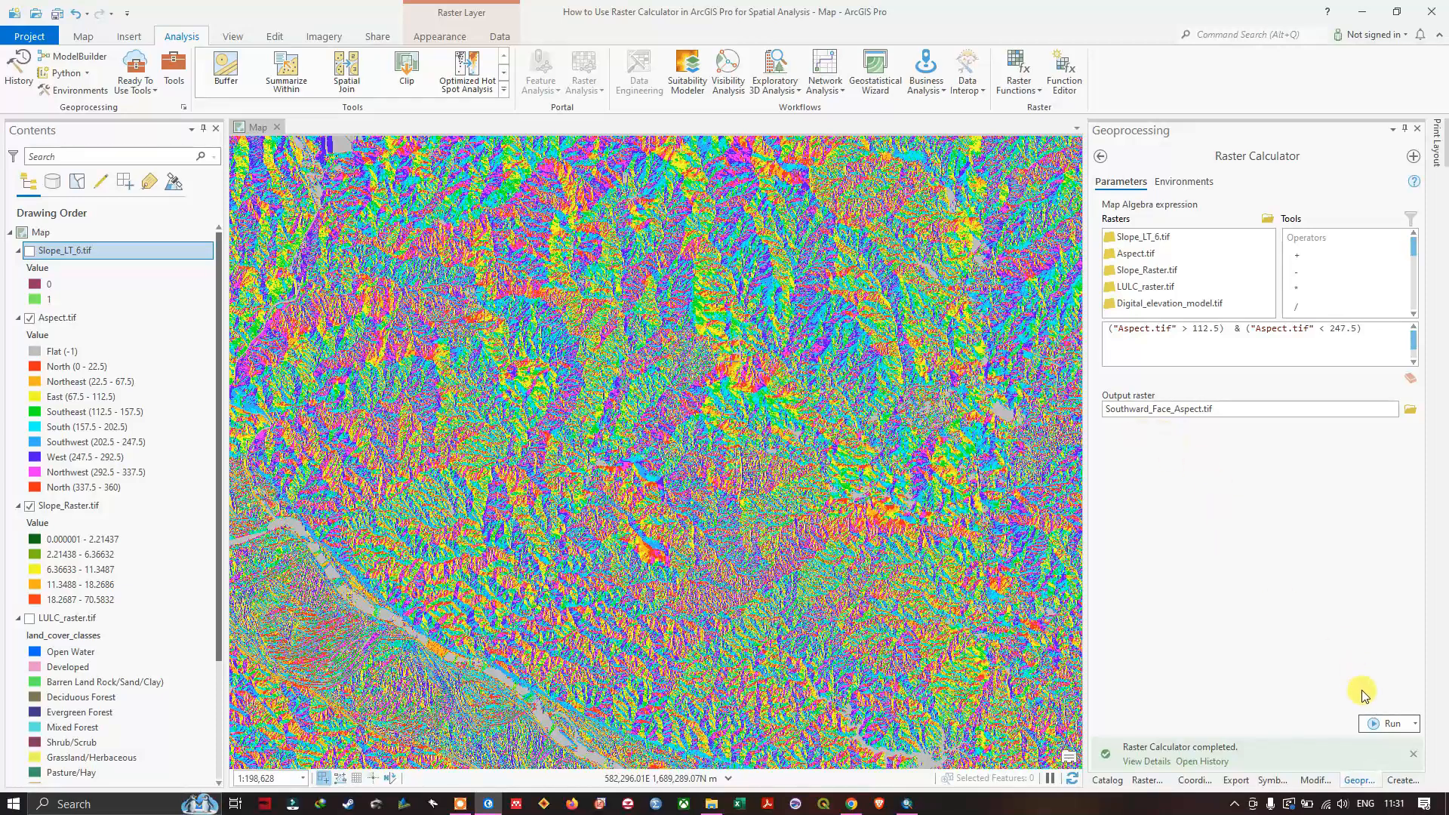
left_click(1392, 724)
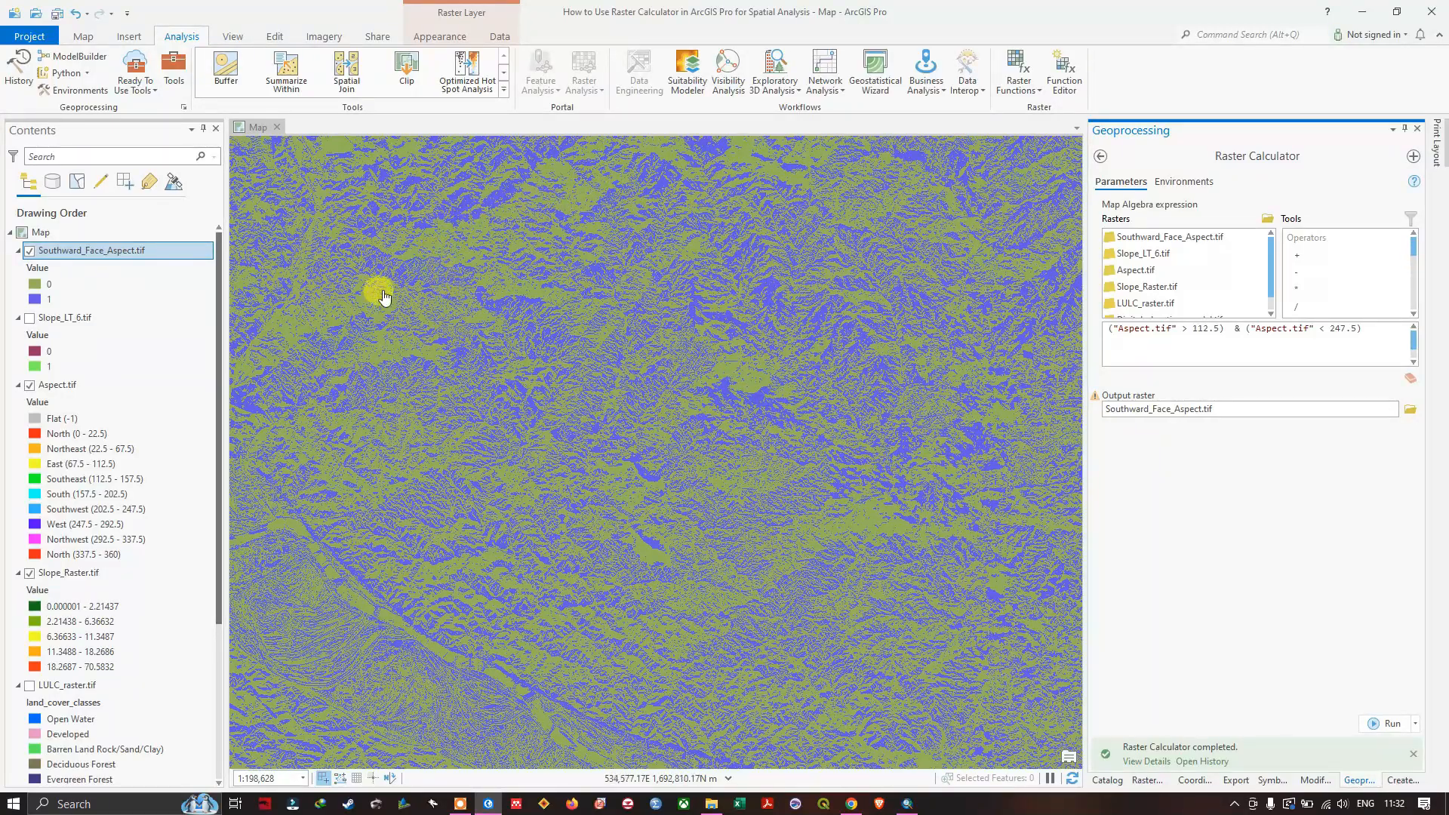
Set the value 0 class of Southward_Face_Aspect.tif to no color and hide the Slope_Raster.tif and Aspect.tif layers
right_click(35, 284)
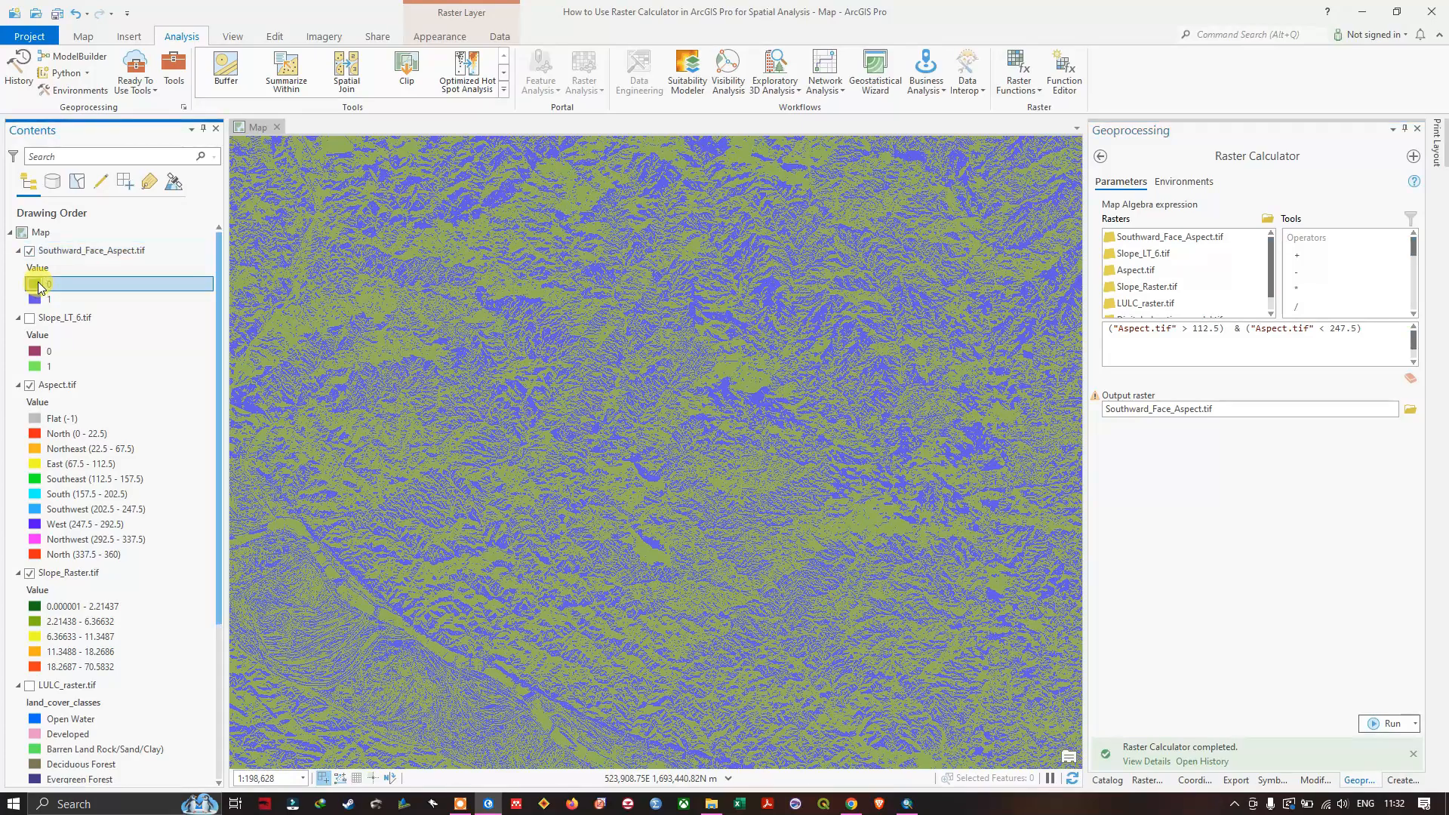
left_click(53, 292)
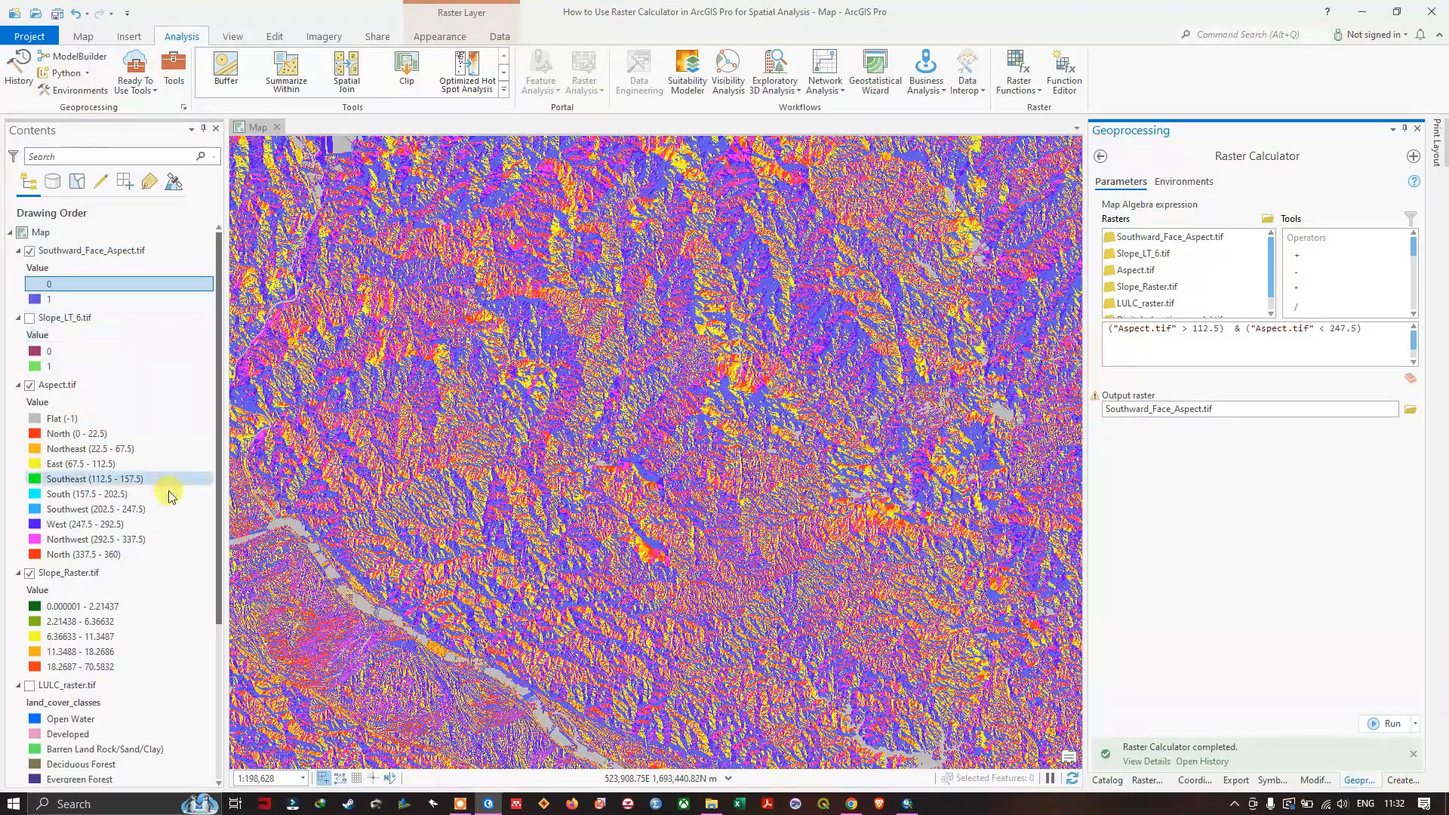
left_click(27, 575)
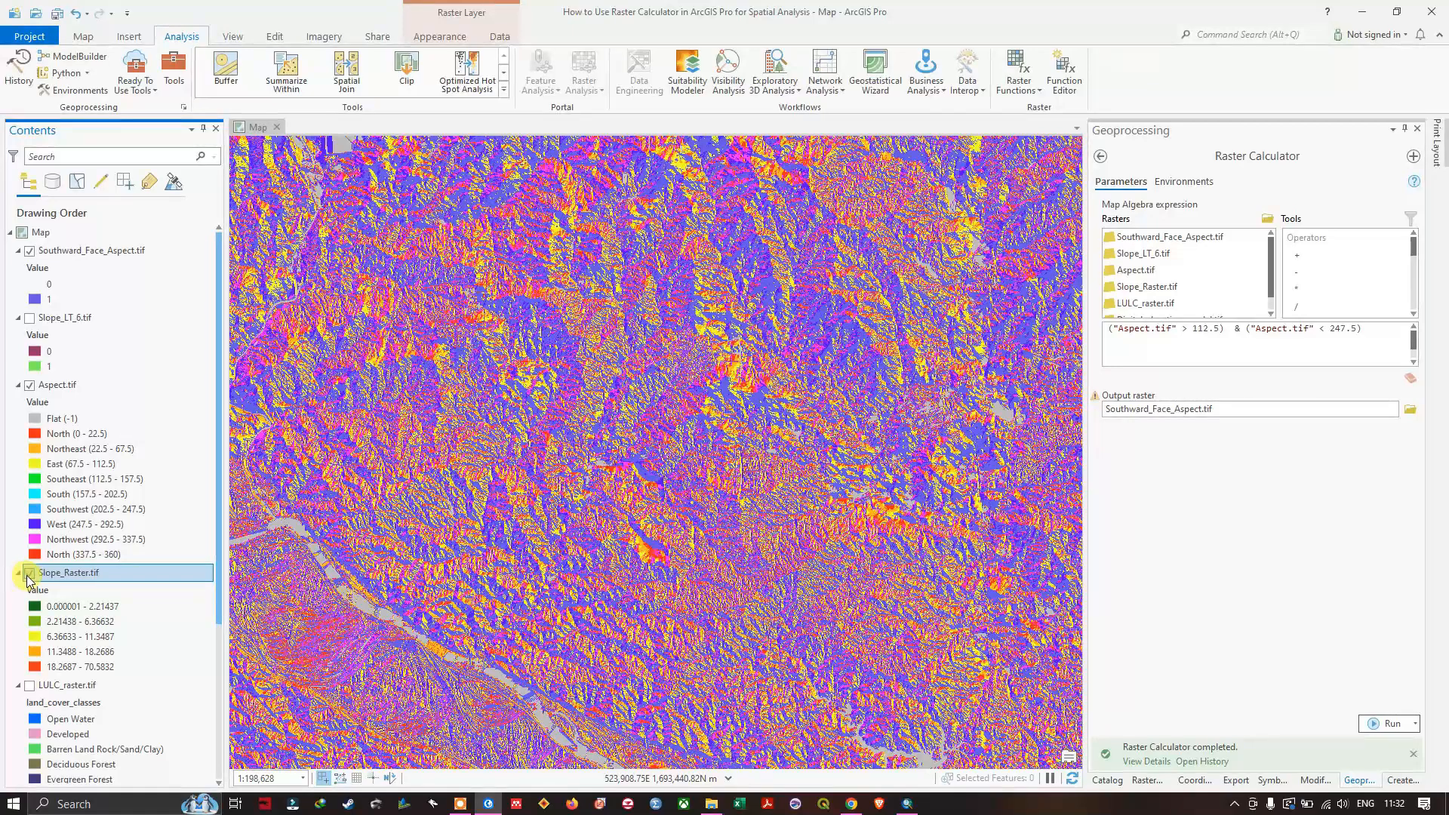
scroll(121, 626, "down", 3)
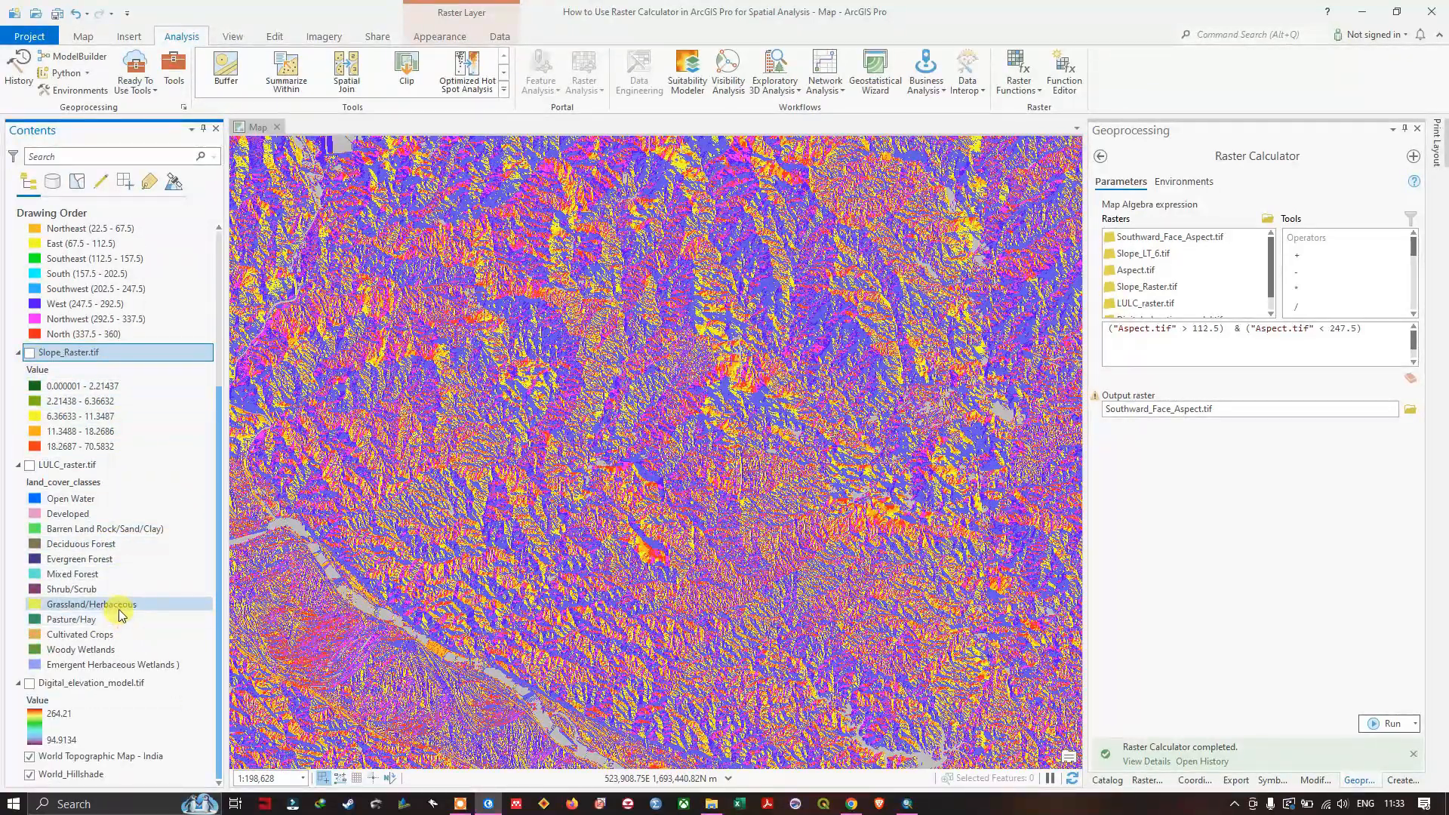
scroll(121, 615, "up", 3)
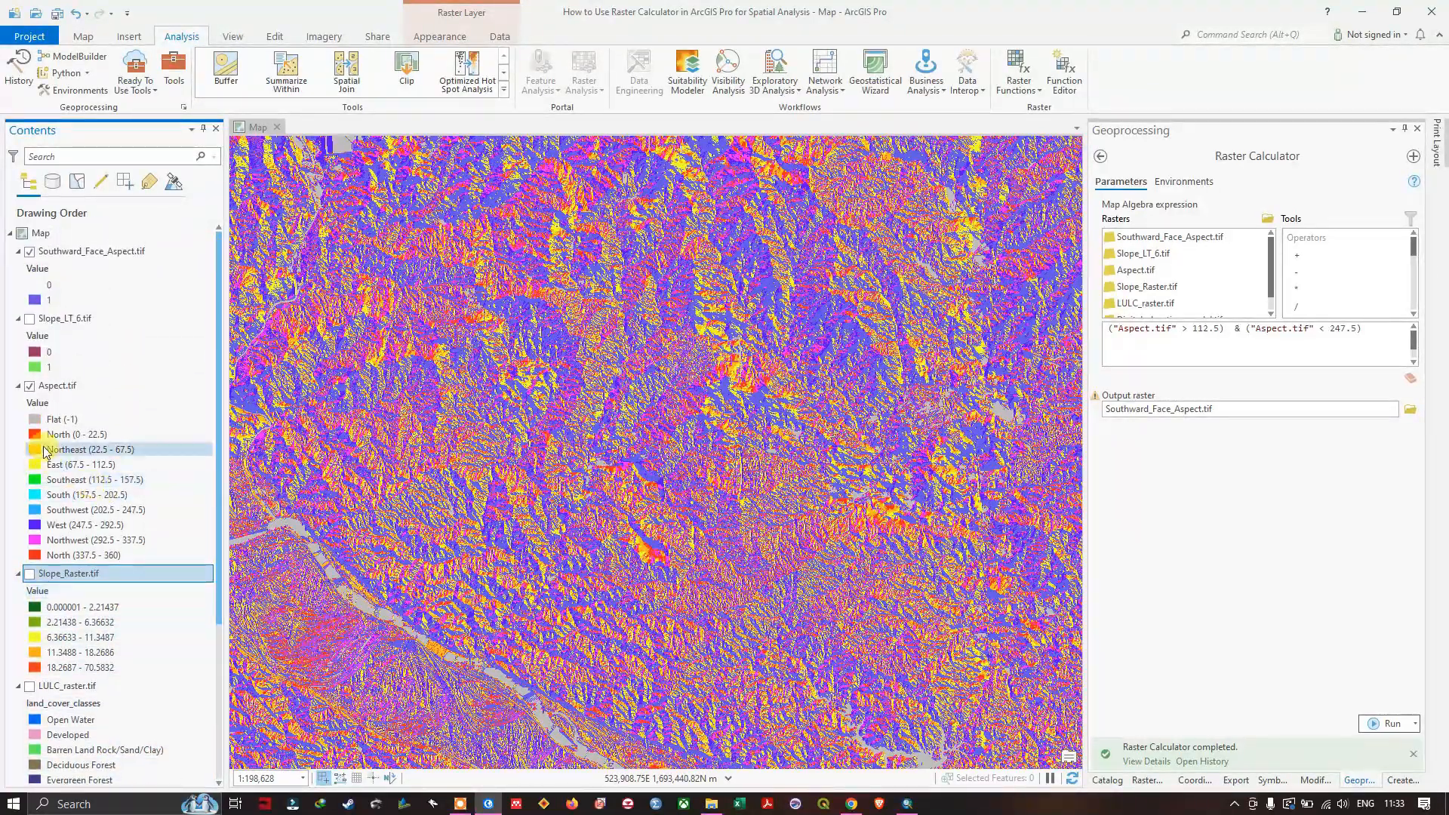
left_click(30, 385)
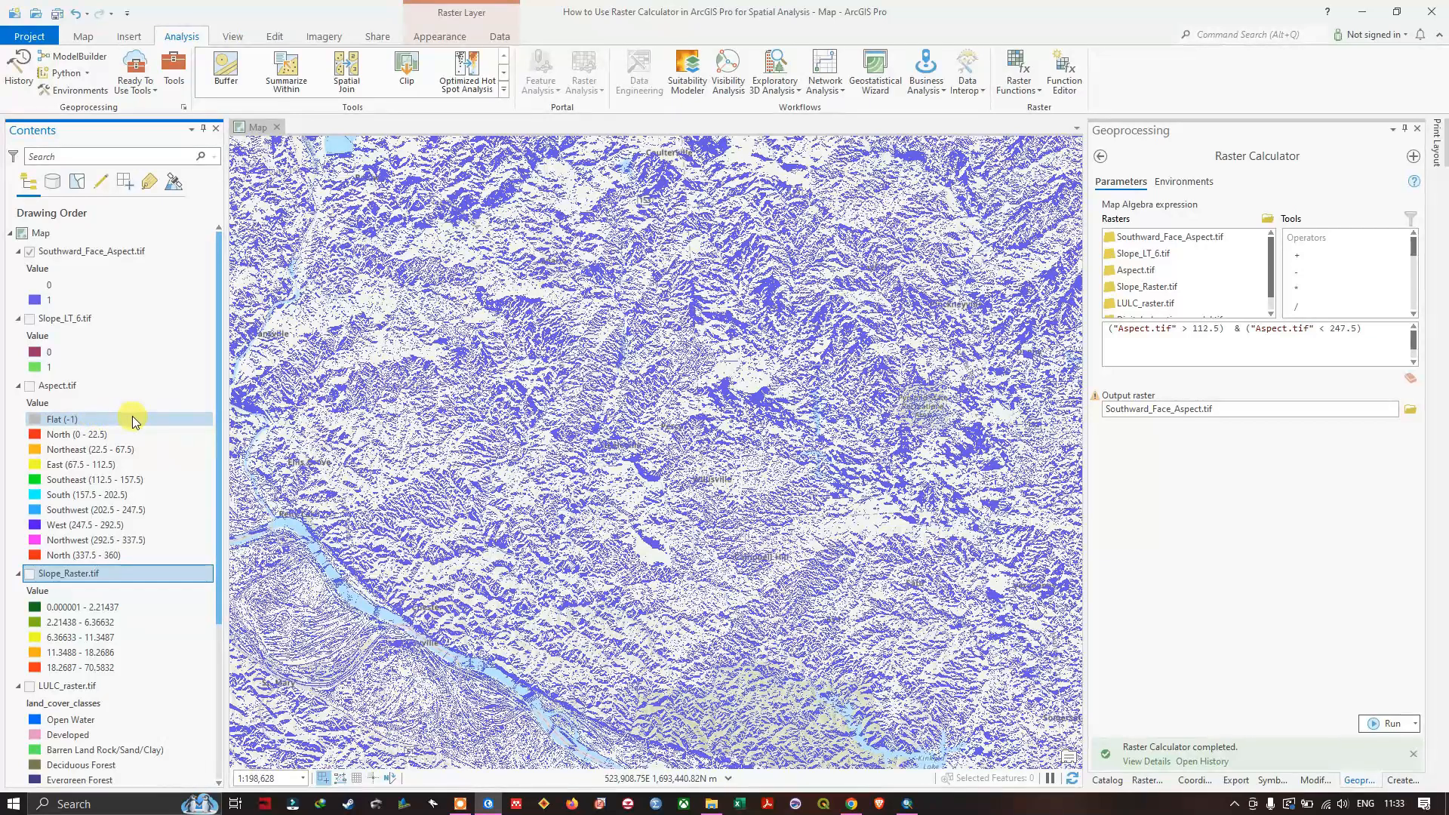
Show Slope_LT_6.tif to set its value 0 class to no color, and hide the layer again
left_click(29, 318)
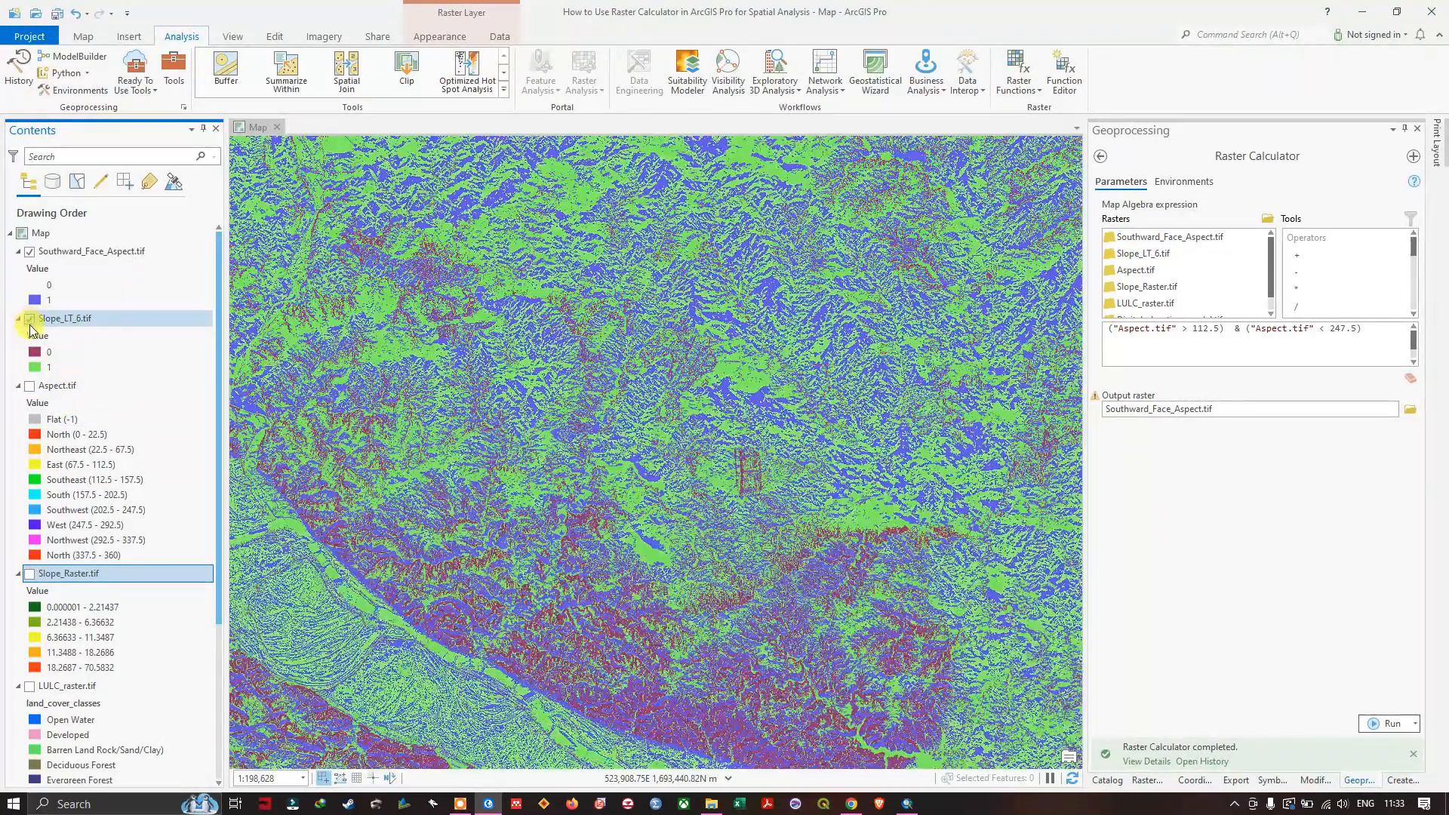
left_click(37, 353)
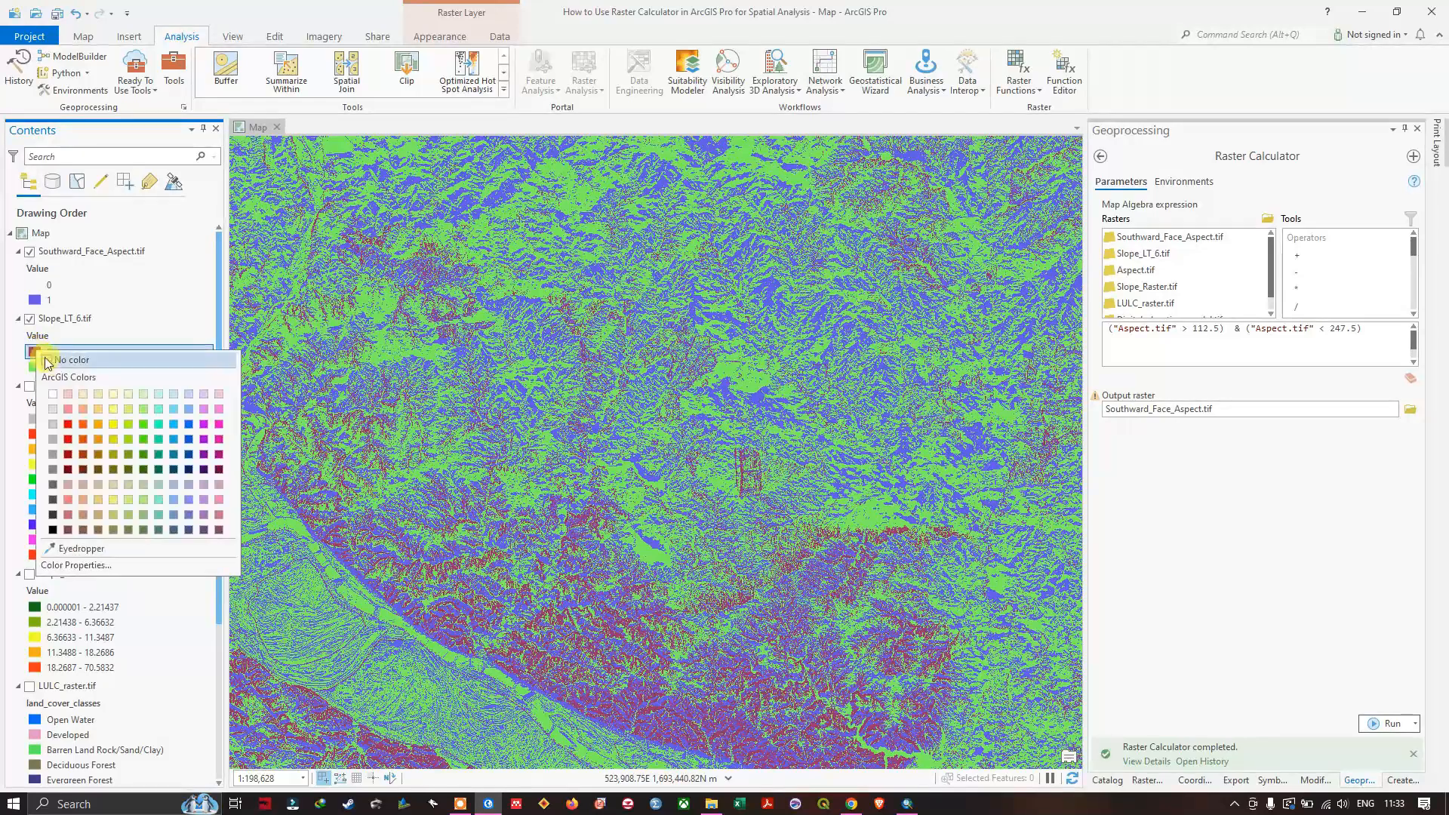
left_click(151, 402)
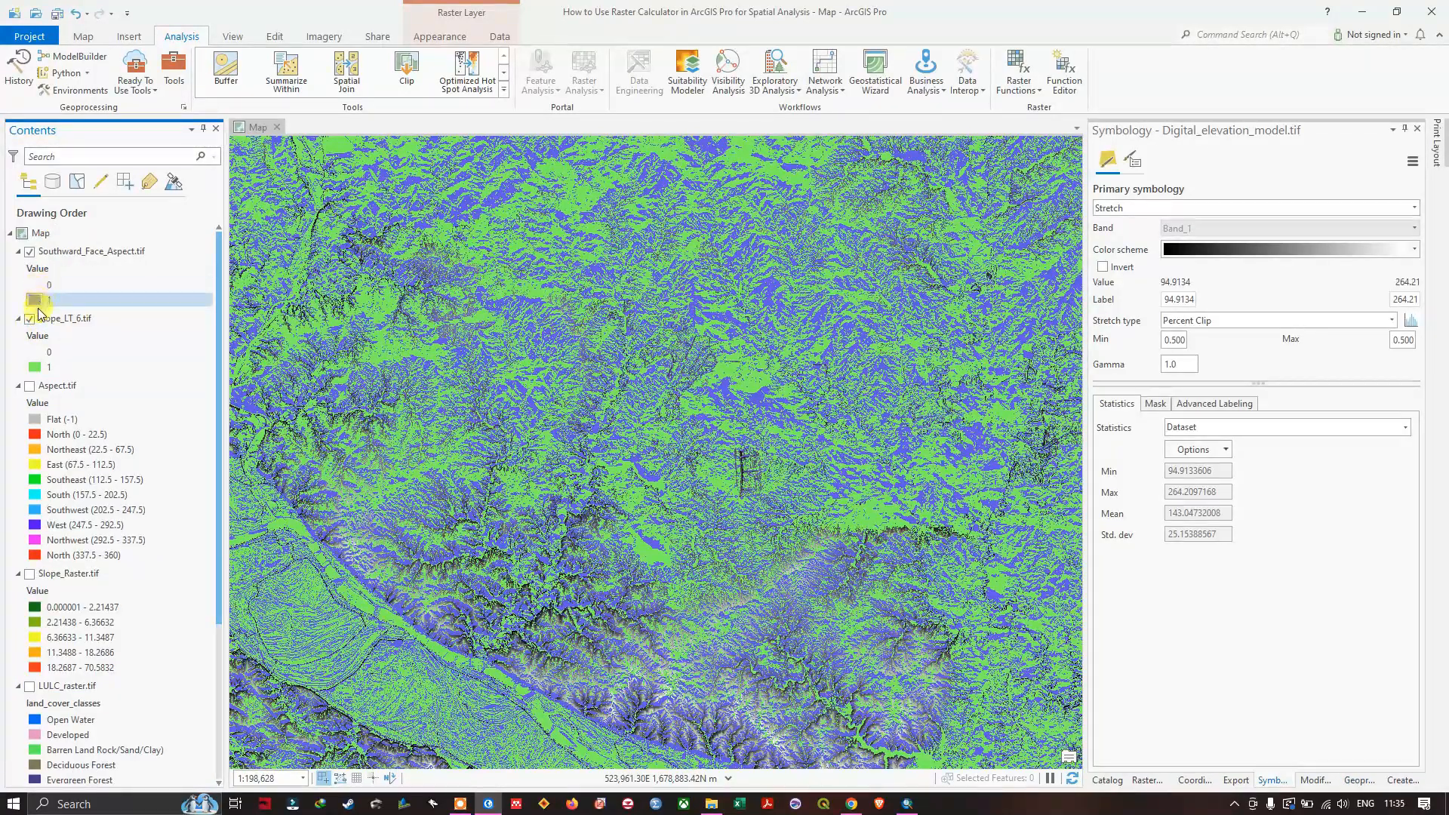
left_click(31, 319)
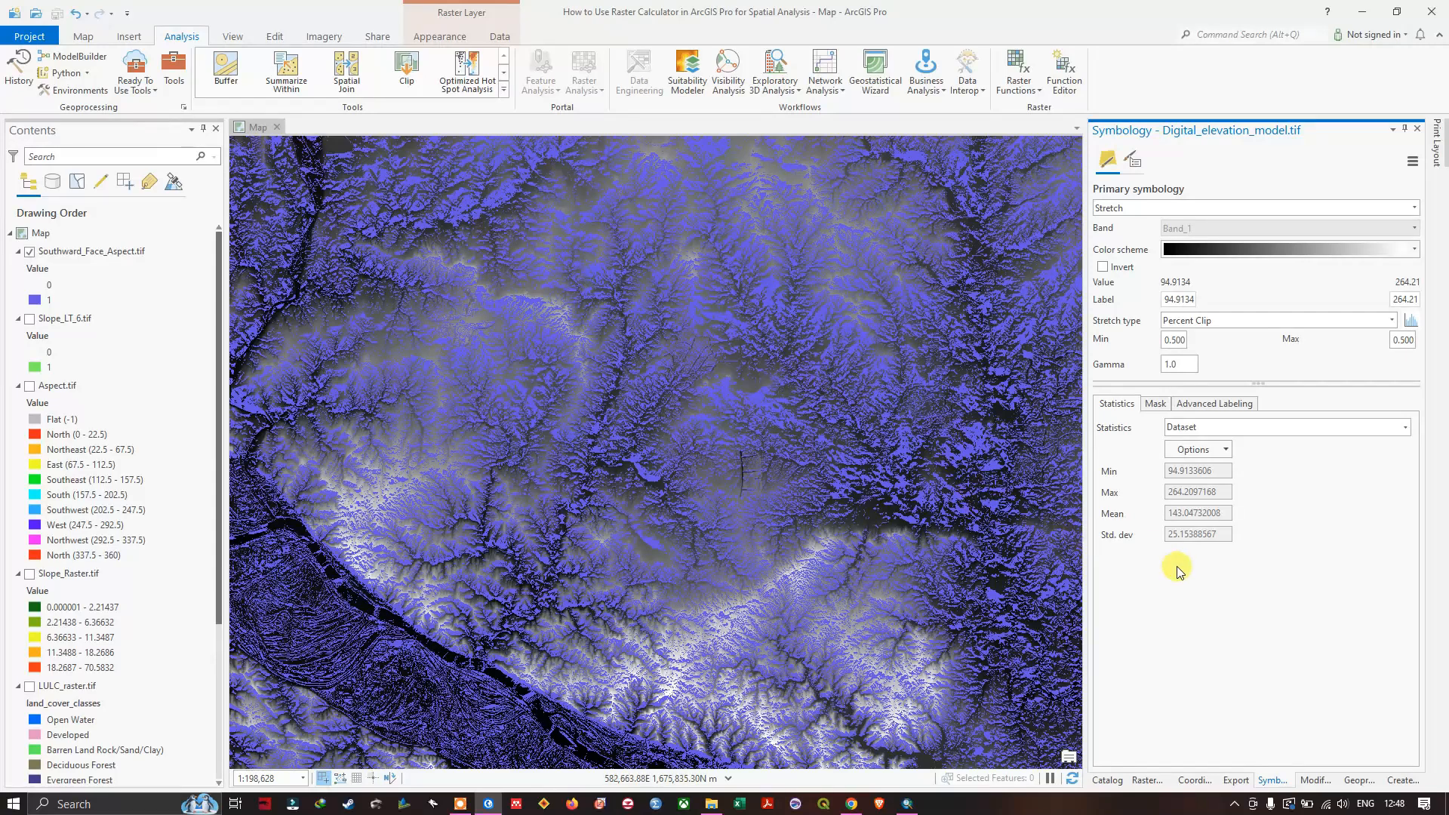
Return to the Raster Calculator and replace the map algebra expression with "Aspect.tif" == 1
left_click(1358, 780)
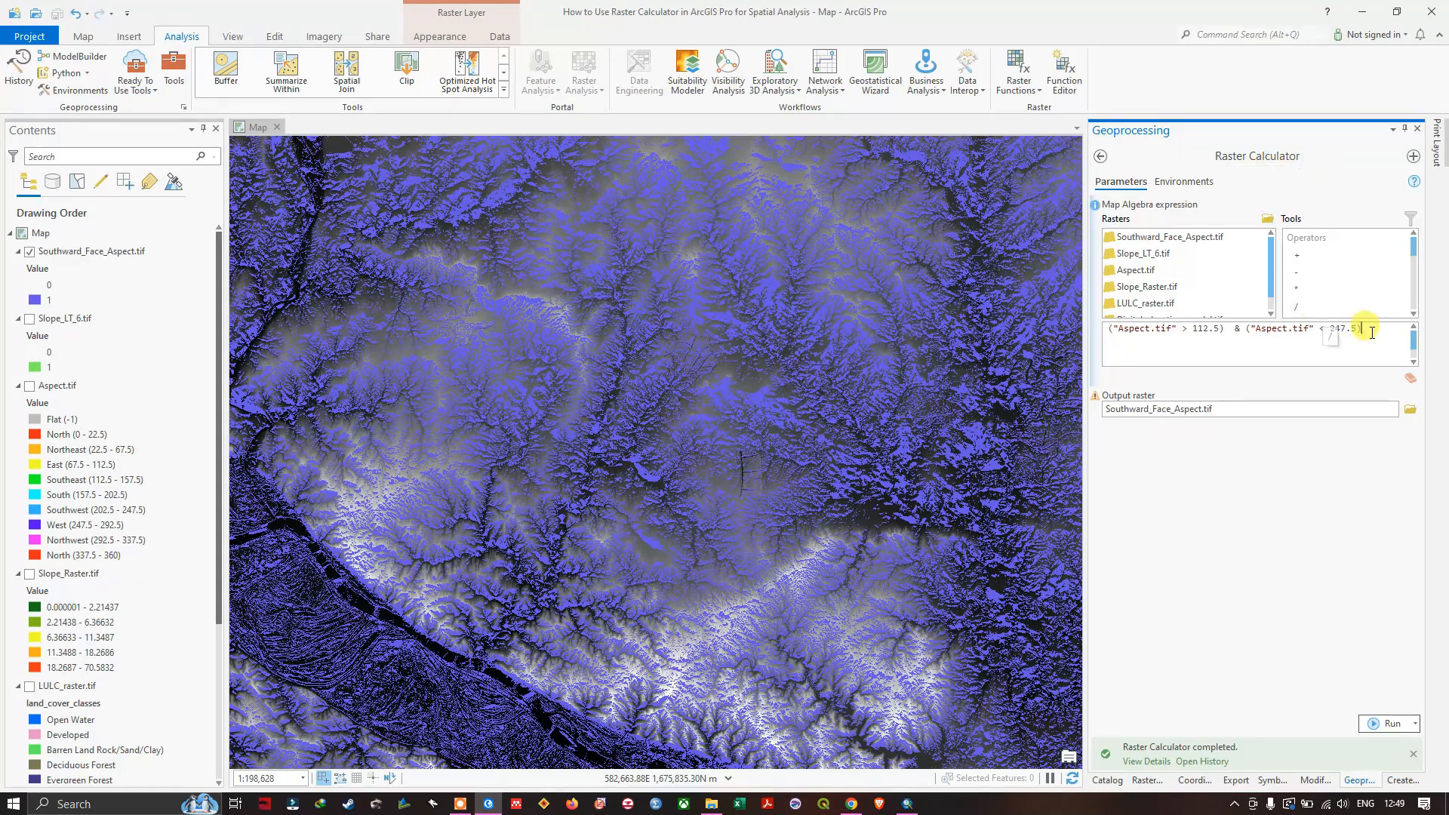
left_click_drag(1362, 330, 1070, 317)
key("Delete")
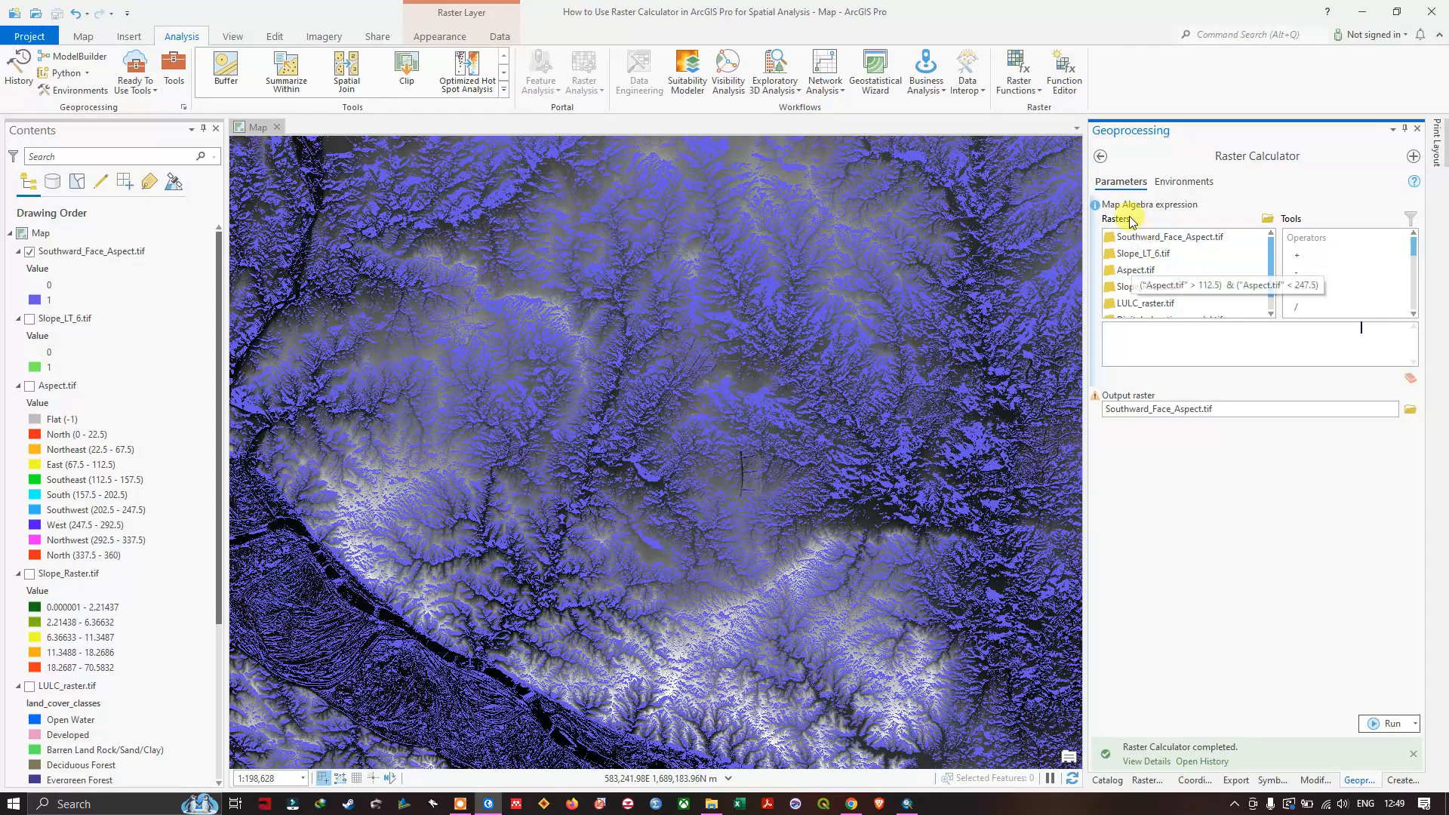
left_click(1142, 275)
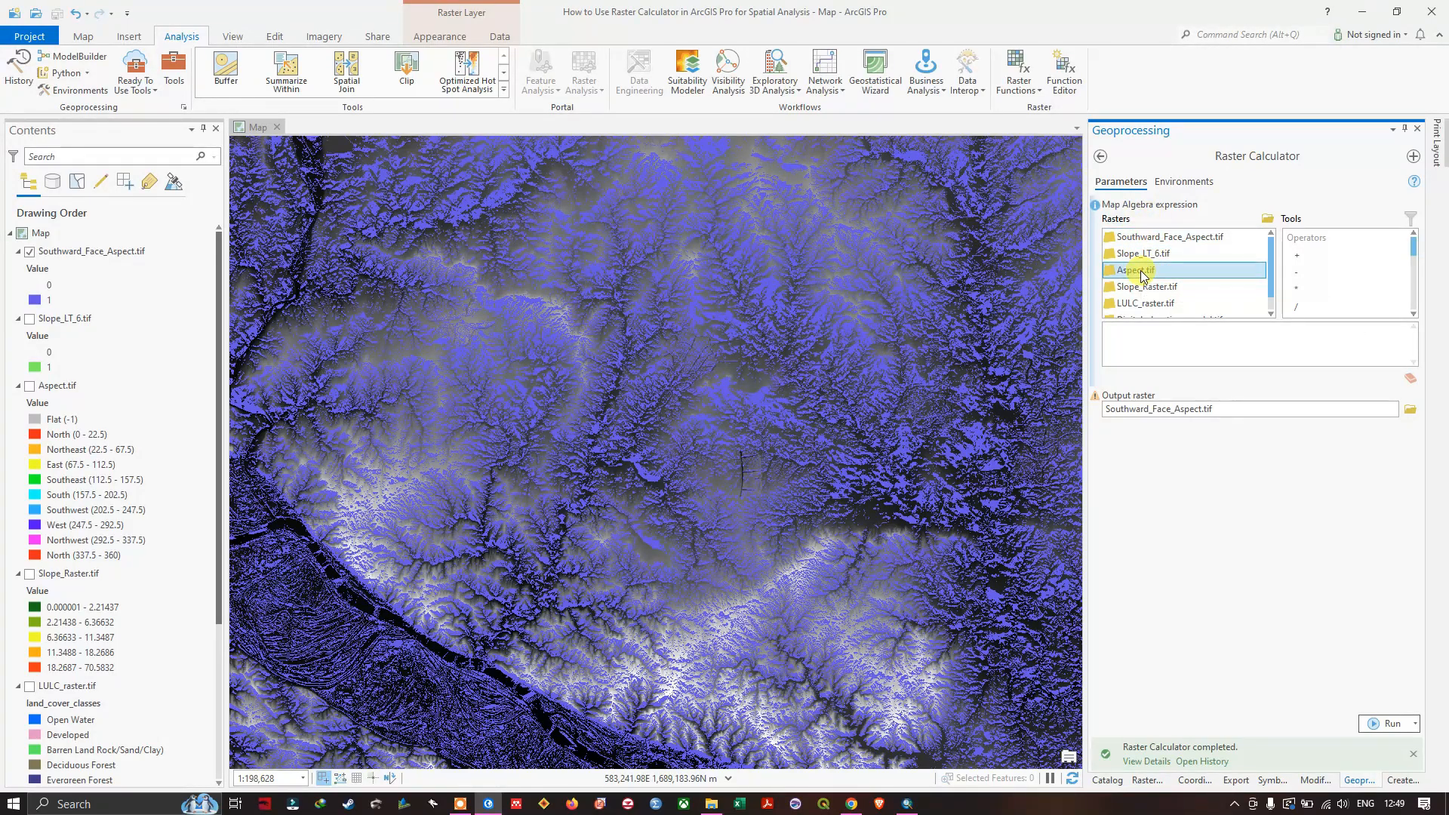
double_click(1142, 273)
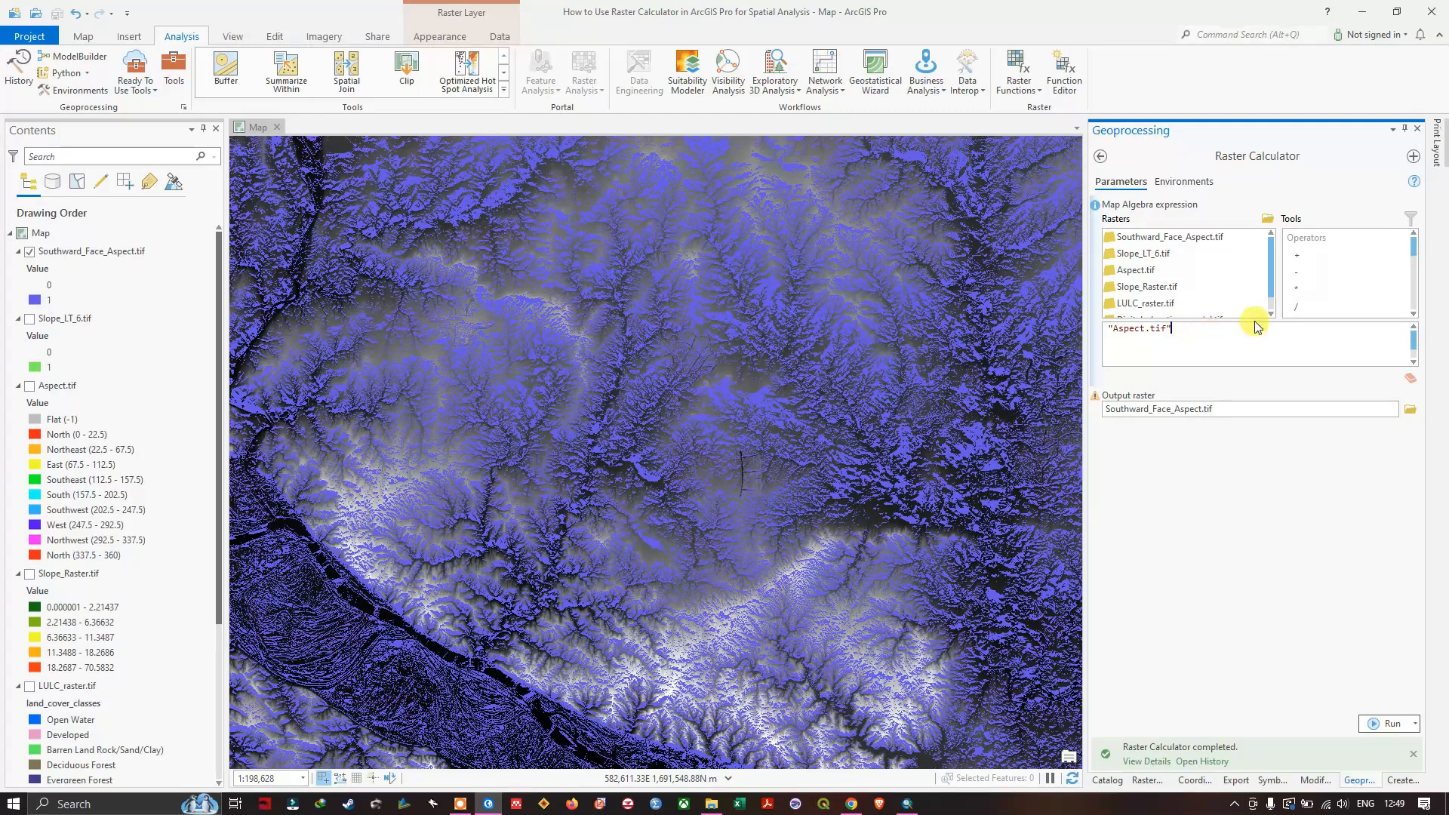
scroll(1309, 283, "down", 3)
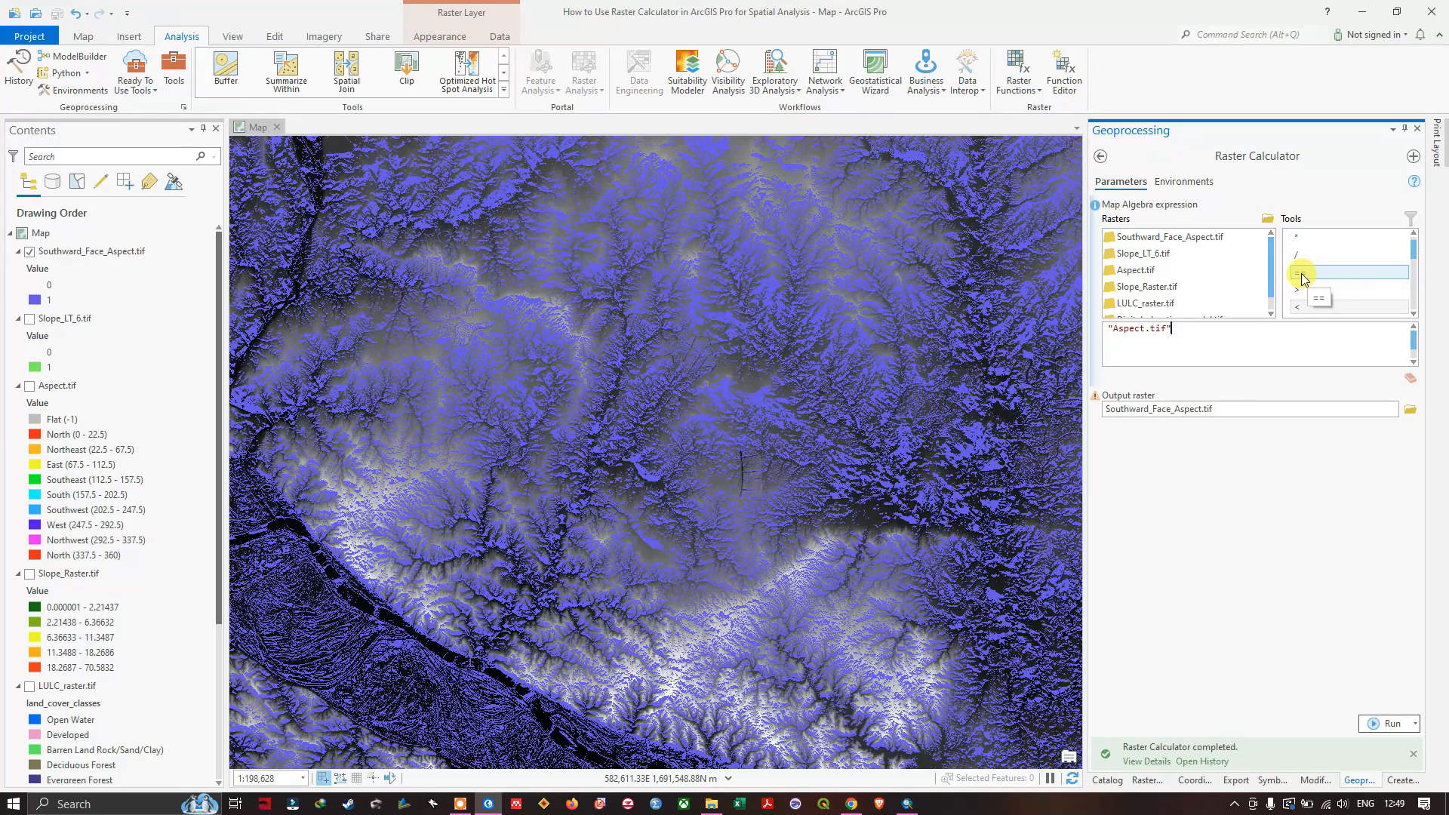
double_click(1302, 274)
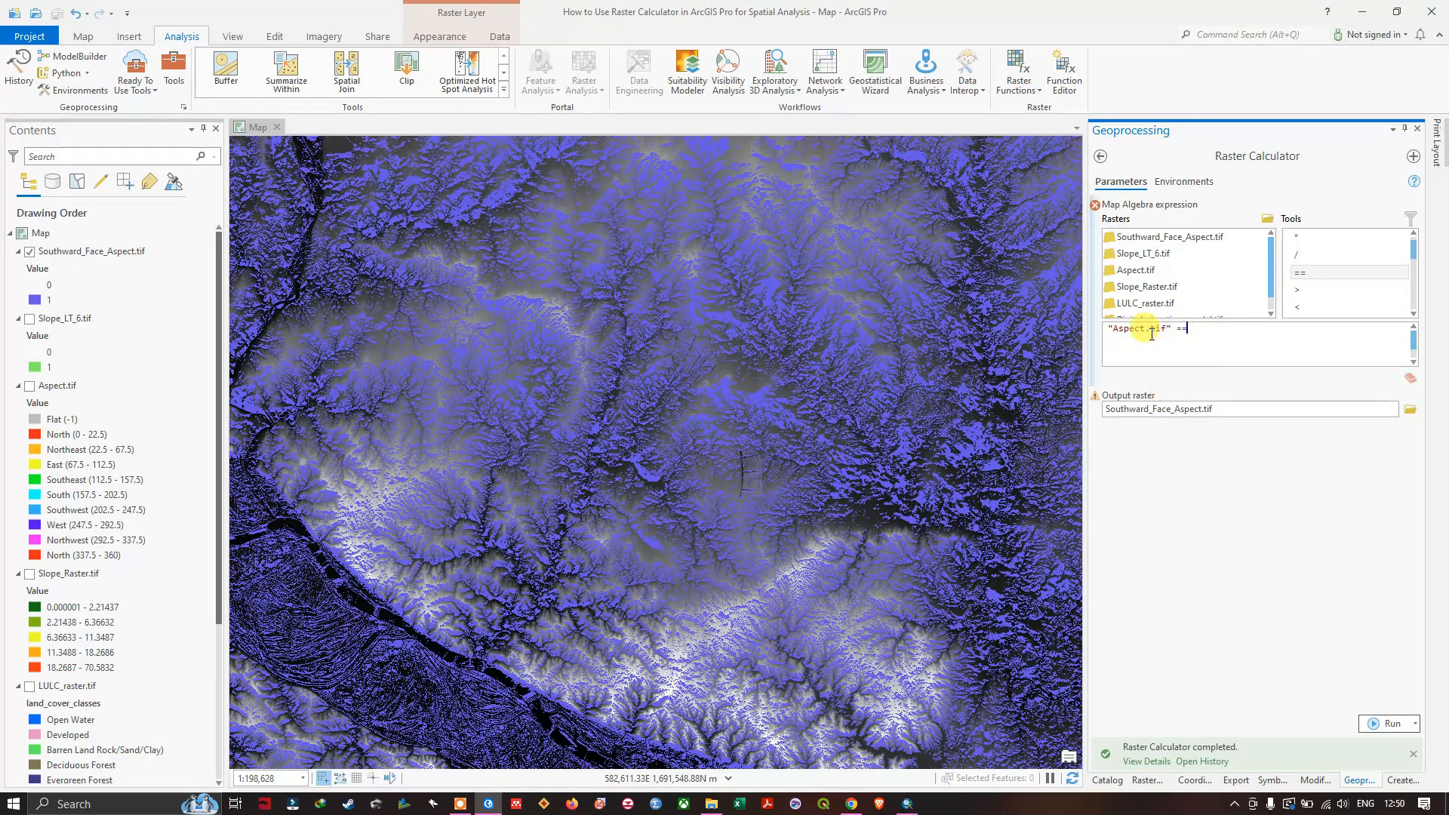
type("1")
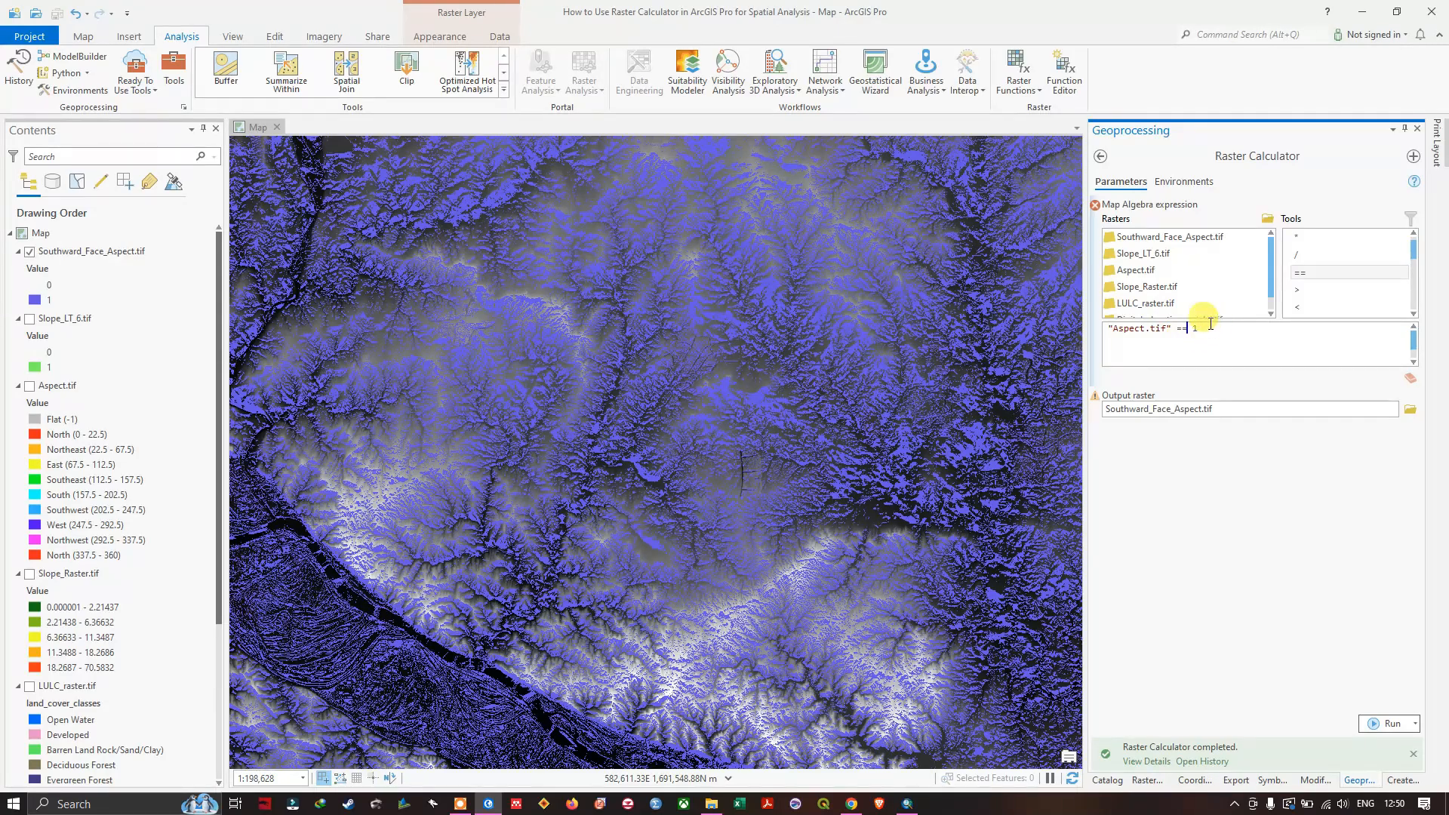
Extend the map algebra expression with the condition & "Slope_LT_6.tif" == 1
scroll(1329, 288, "down", 2)
left_click(1306, 273)
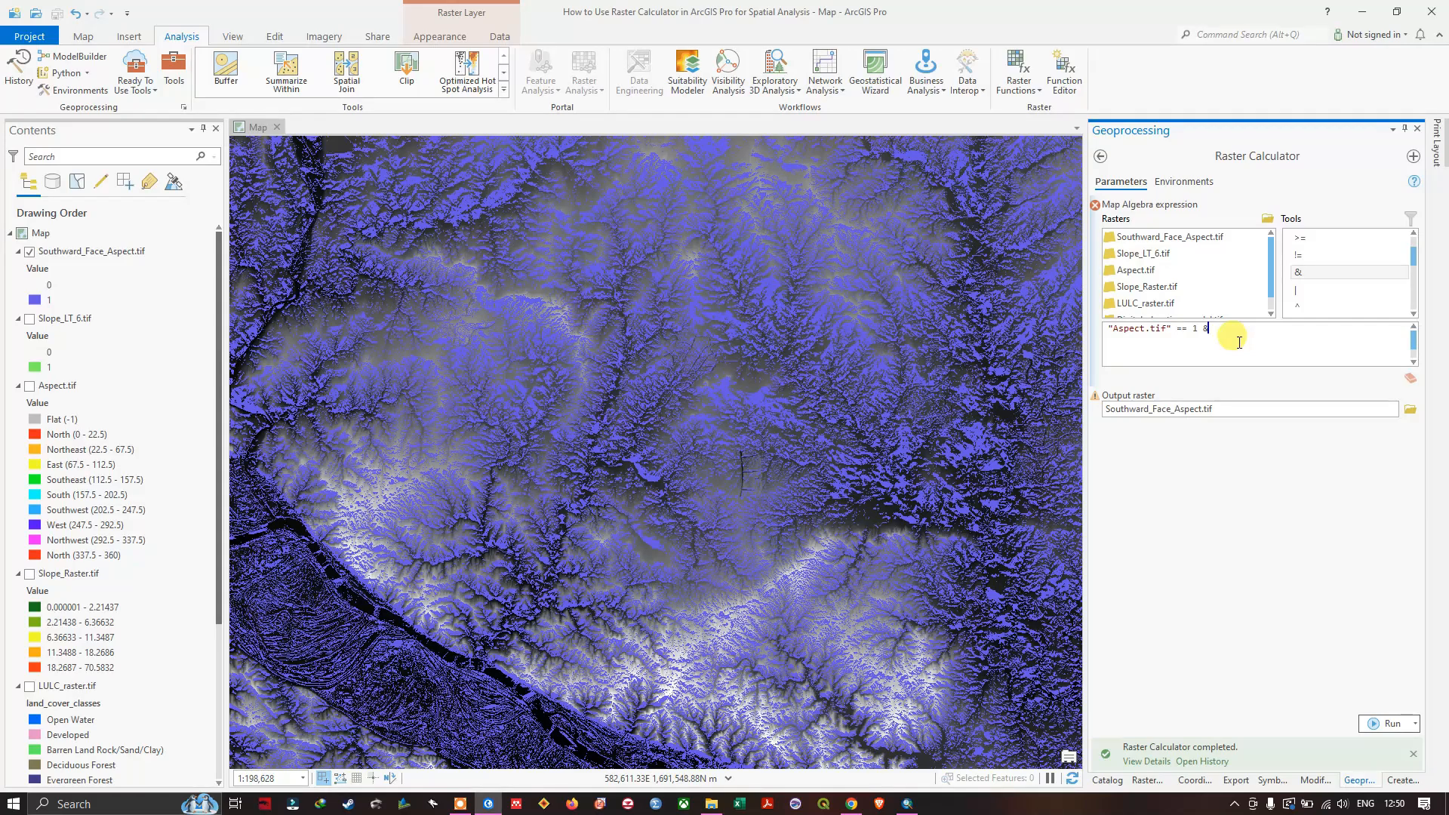
double_click(1147, 258)
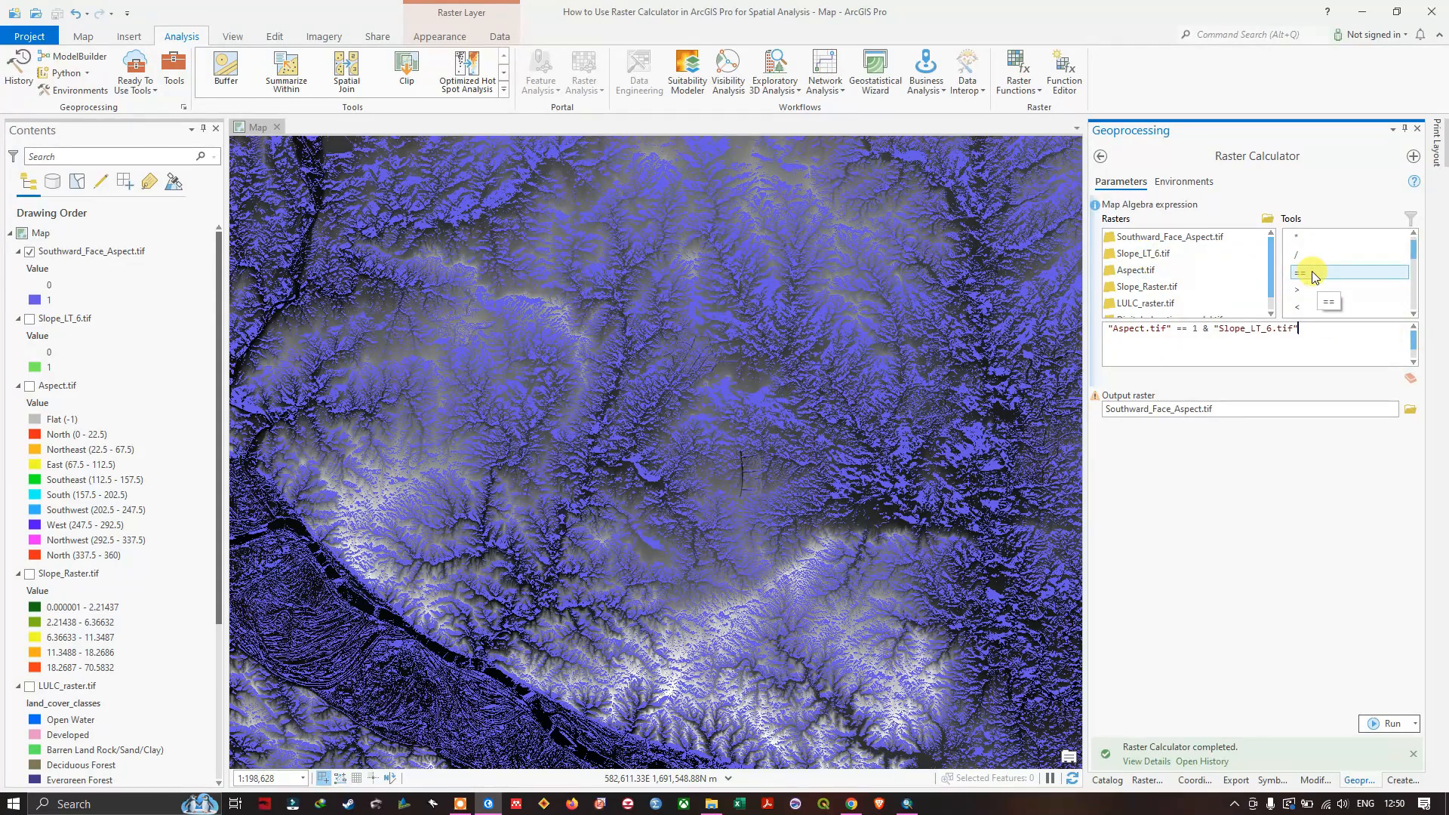
double_click(1310, 273)
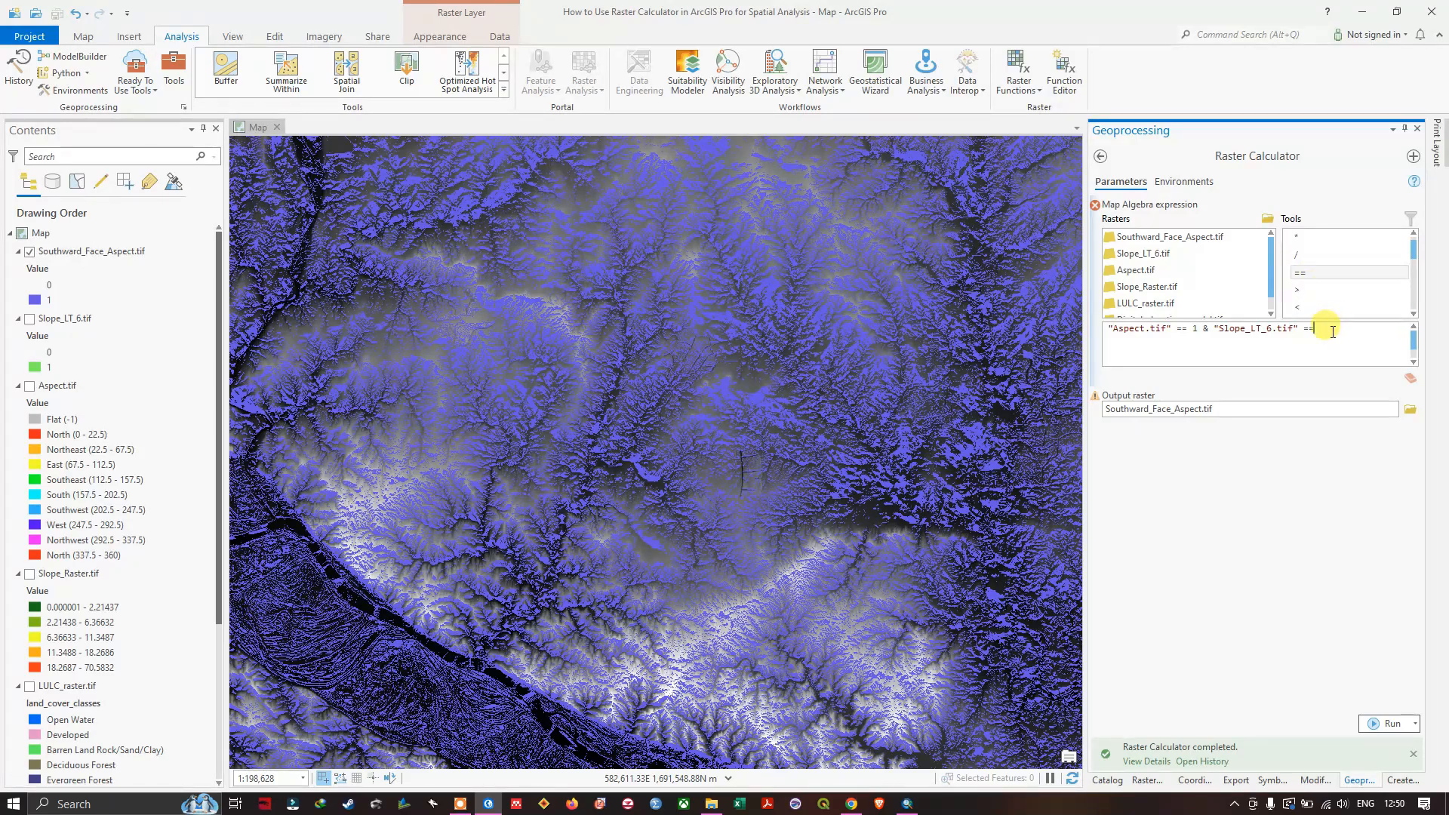
type("1")
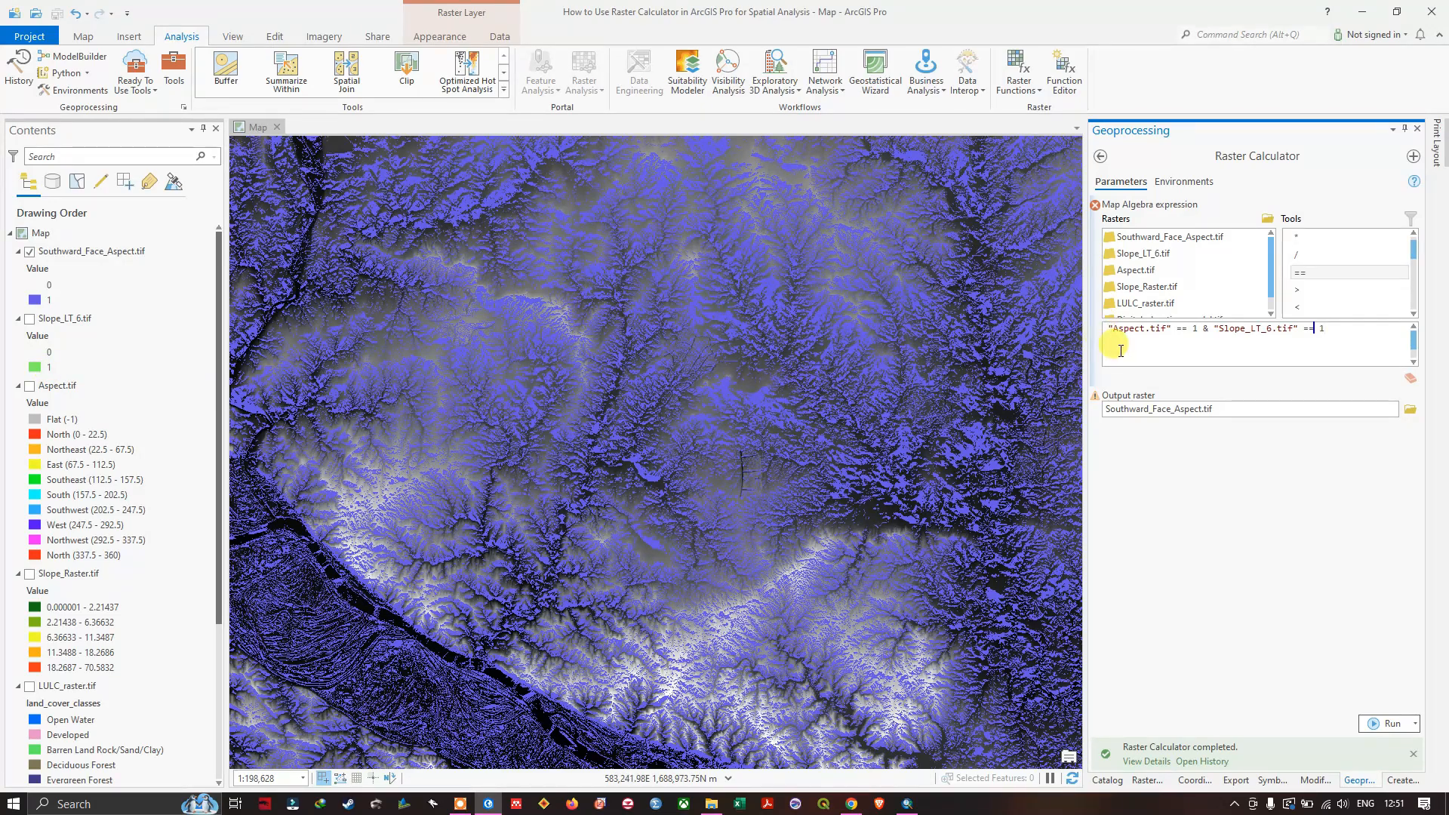
Enclose both conditions in parentheses so the expression reads ("Aspect.tif" == 1) & ("Slope_LT_6.tif" == 1)
type("(")
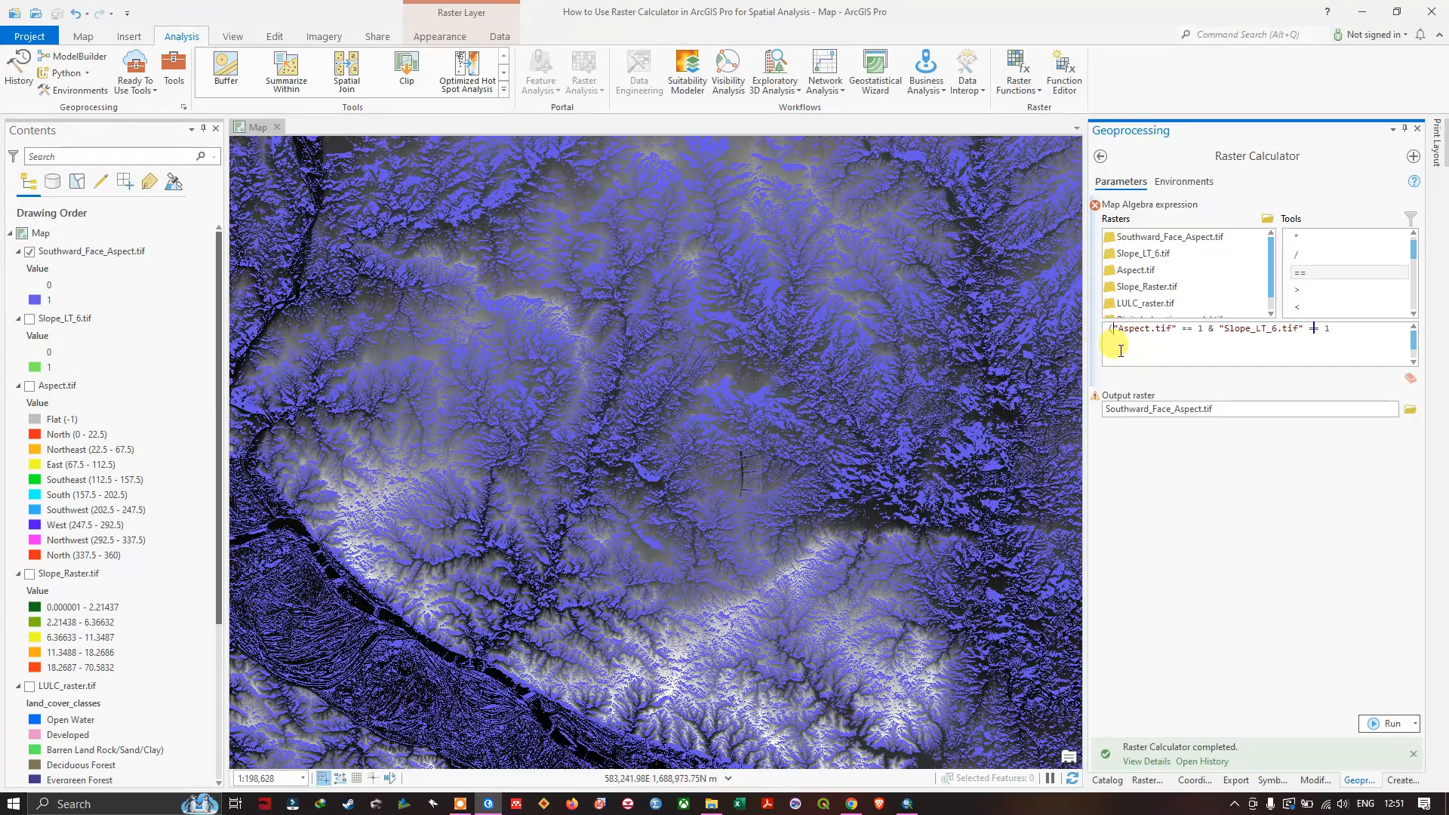
left_click(1204, 328)
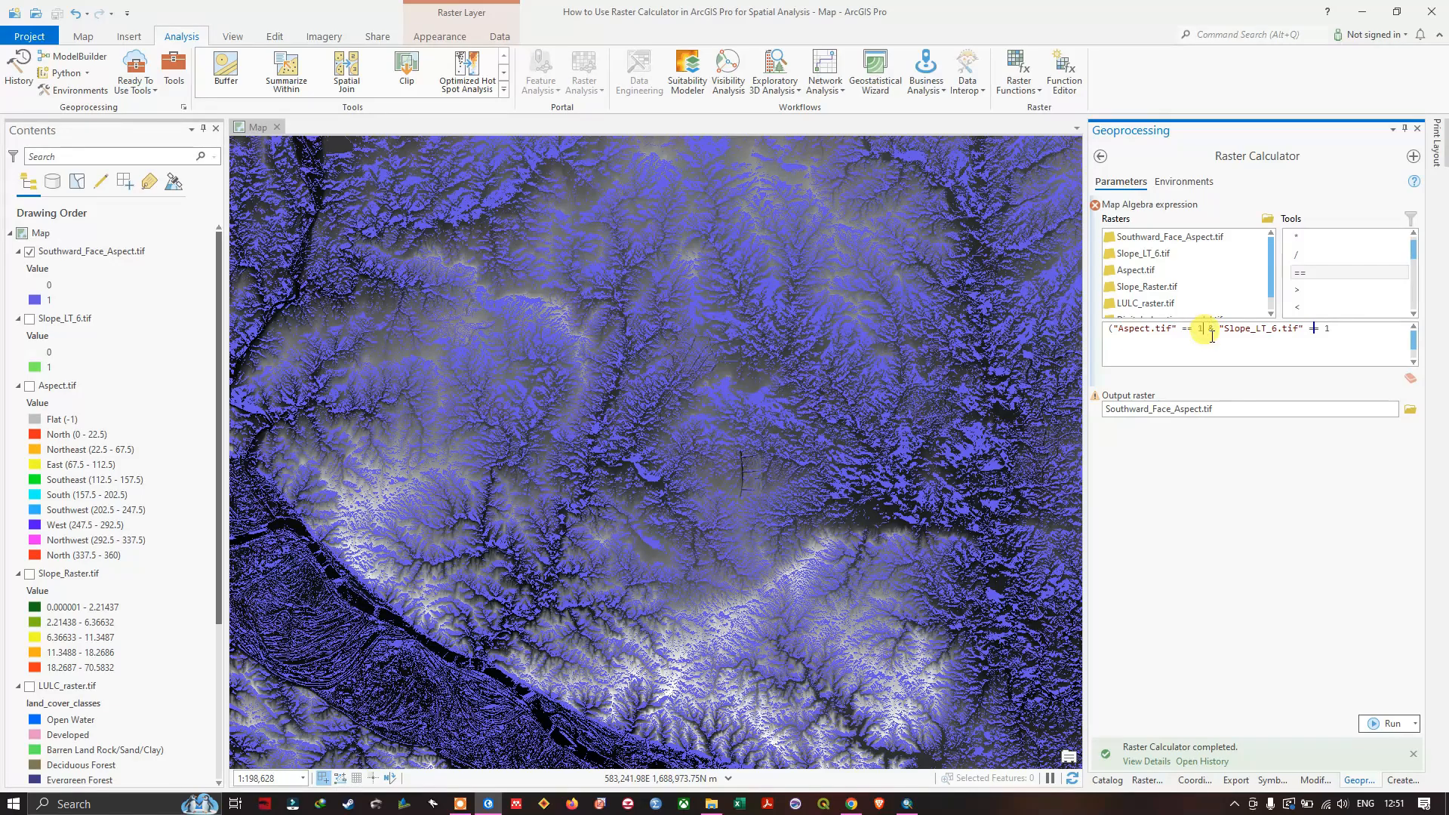
type(")")
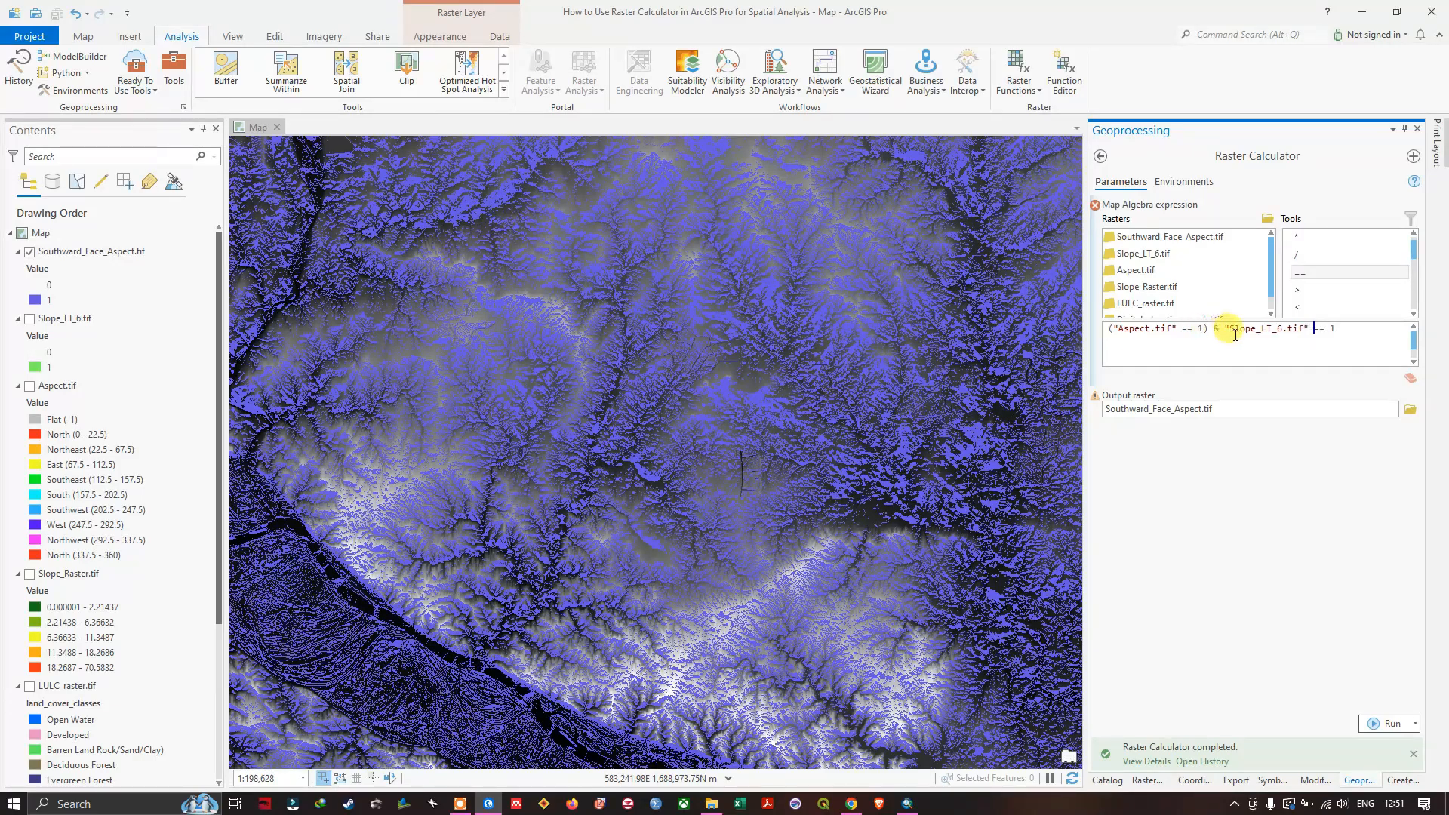
left_click(1225, 329)
type("(")
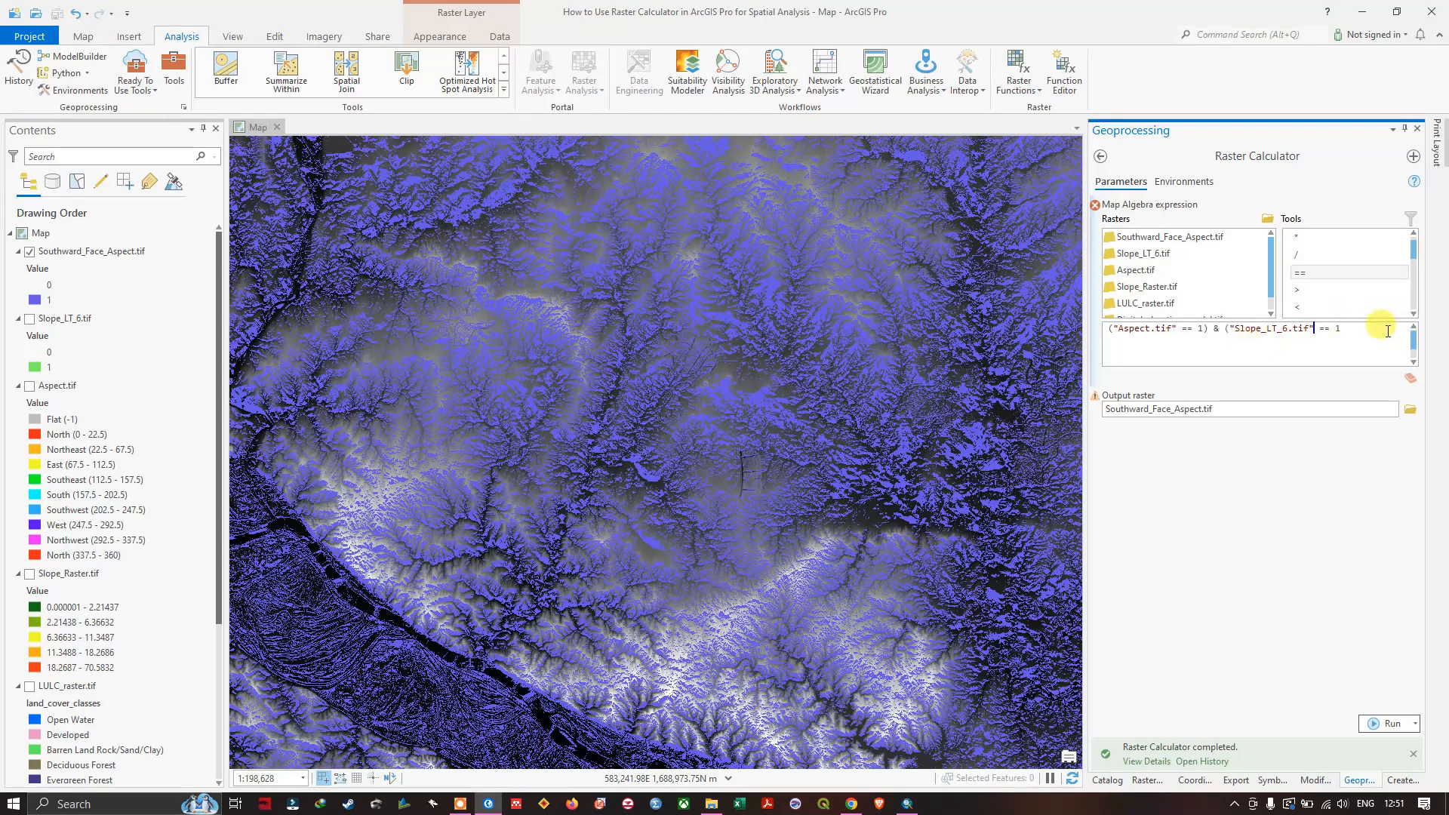
left_click(1353, 329)
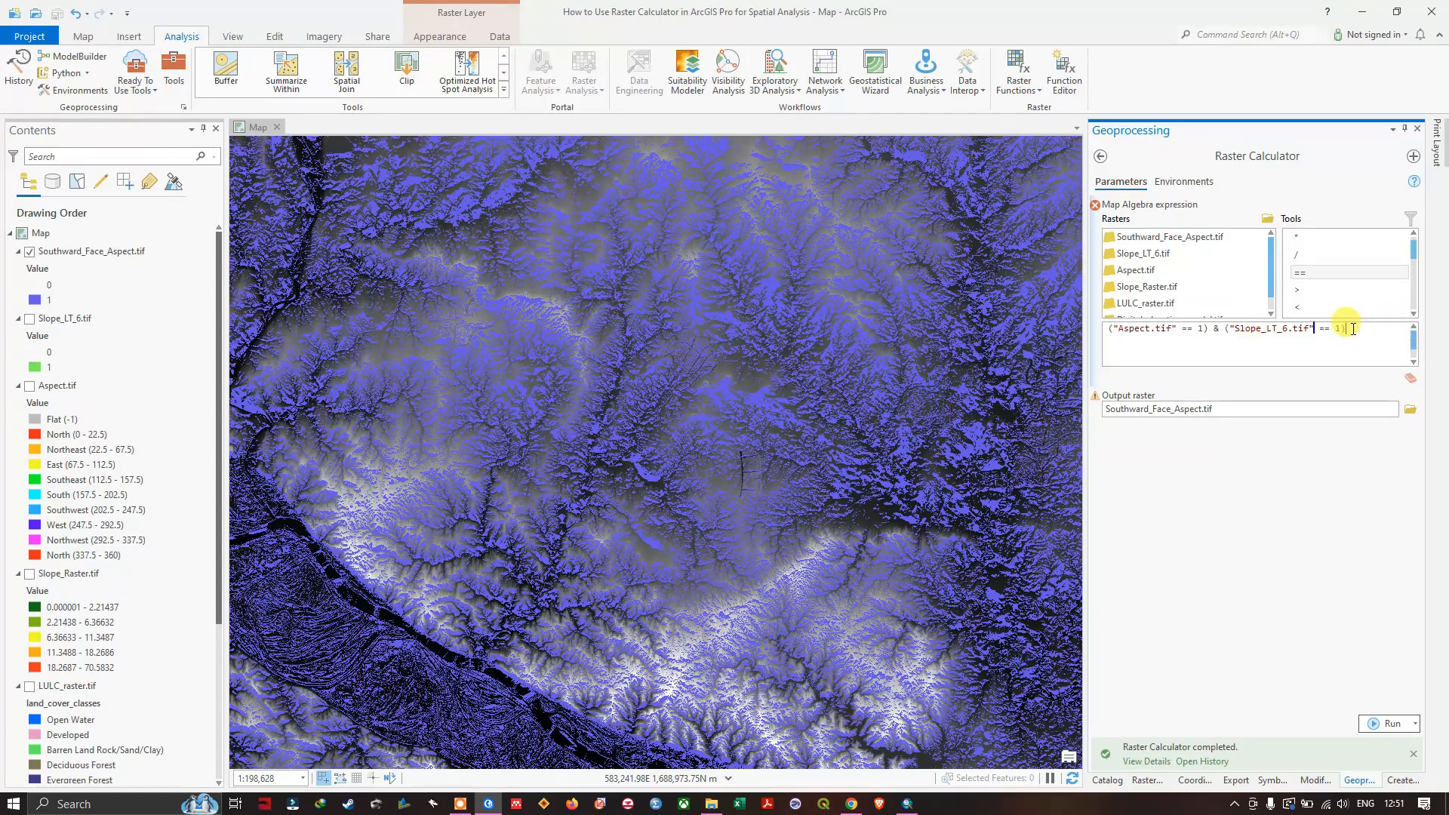
left_click(1266, 382)
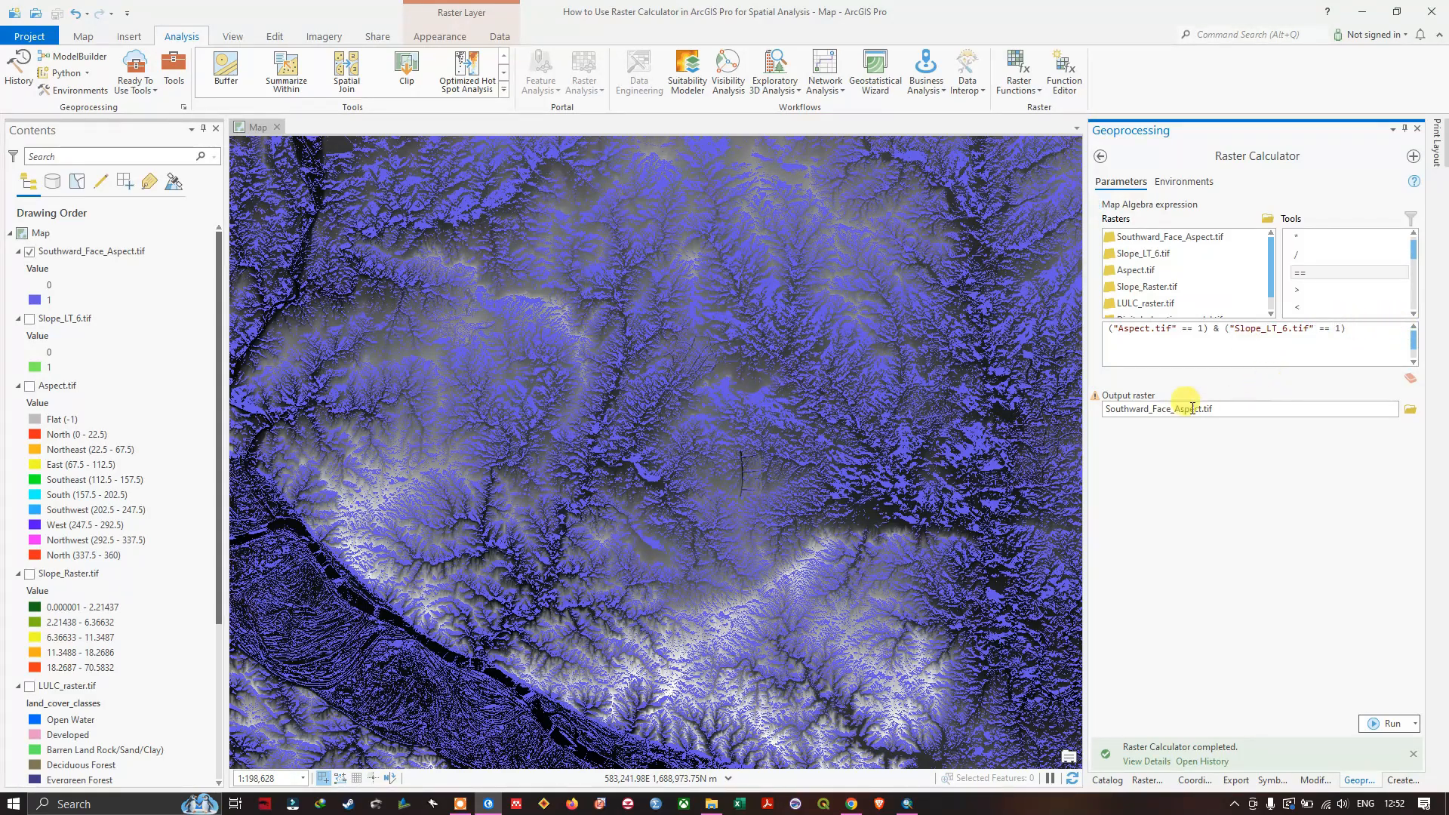
Set the output raster to South_flat.tif in the project's Dataset folder and run the raster calculation
left_click(1409, 409)
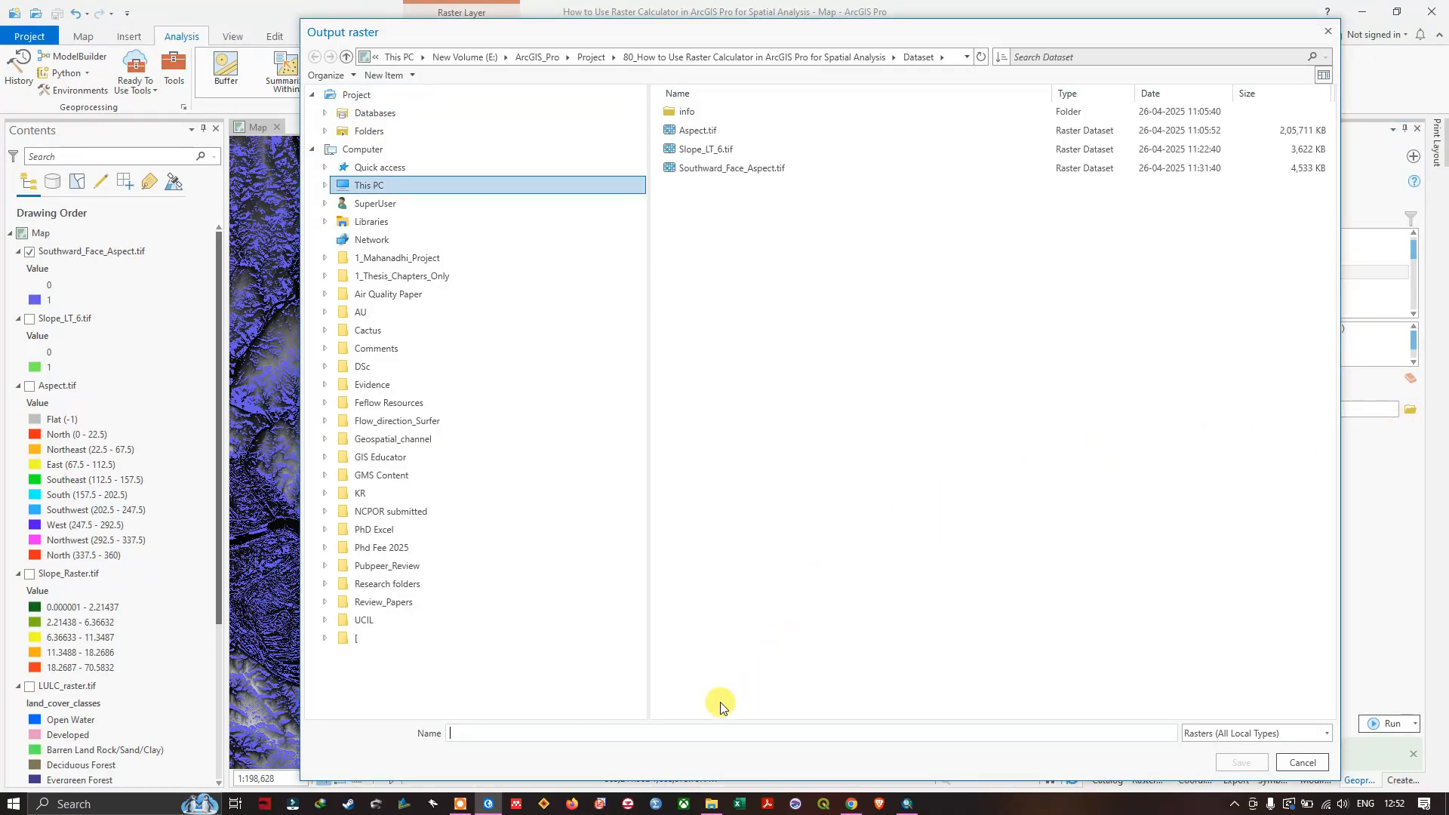
left_click(478, 732)
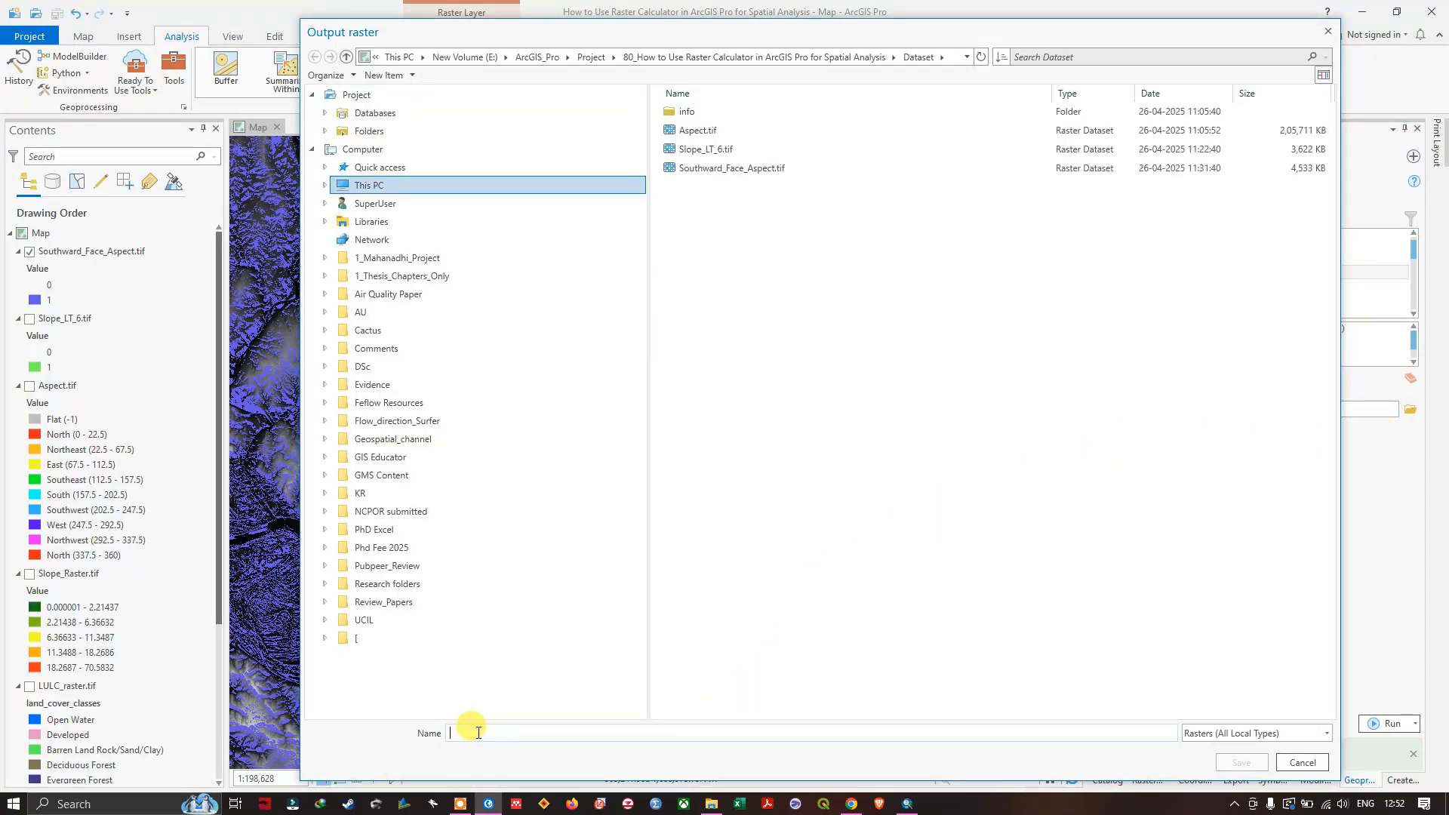
type("South_flat.tif")
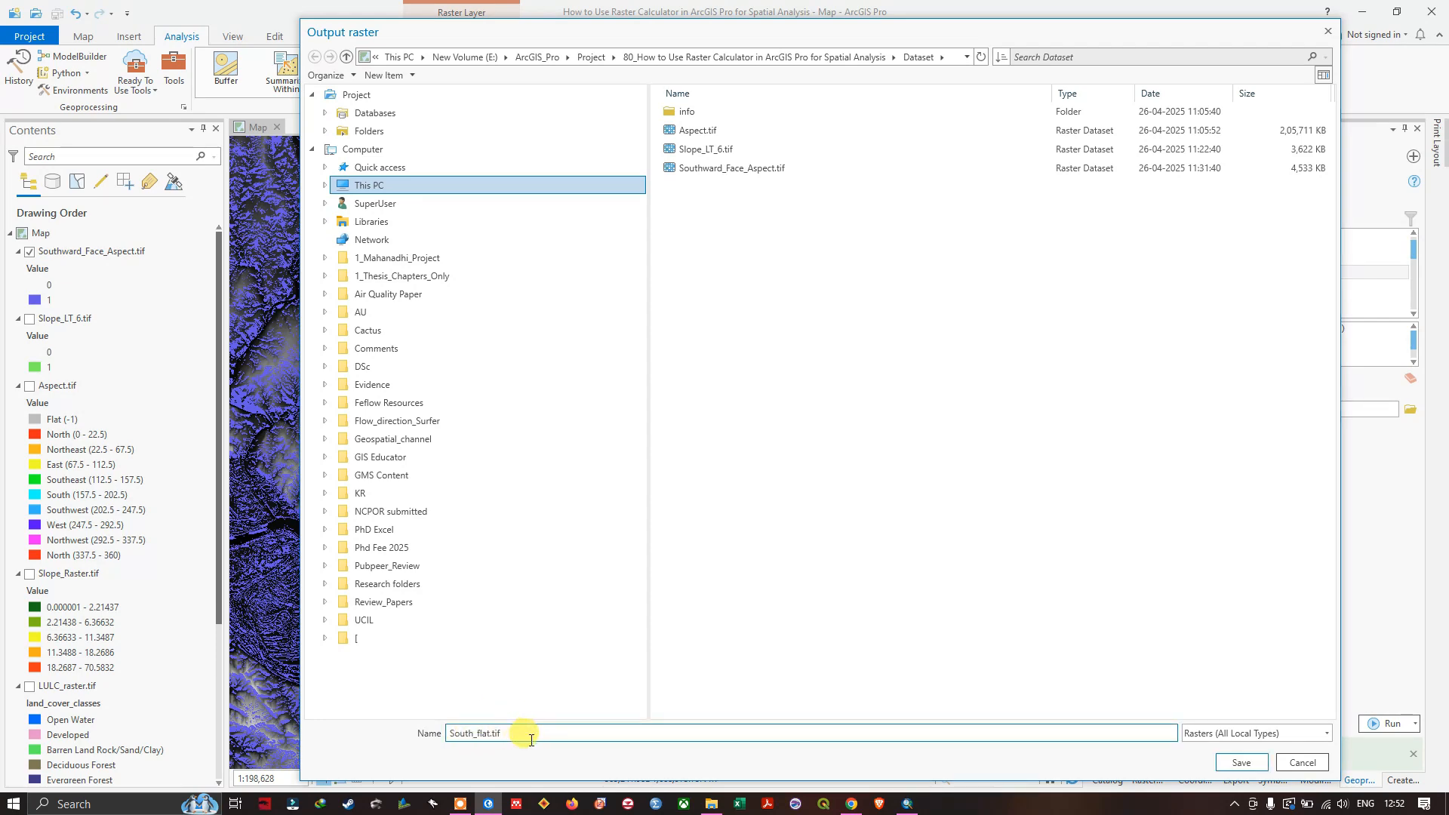
left_click(1241, 762)
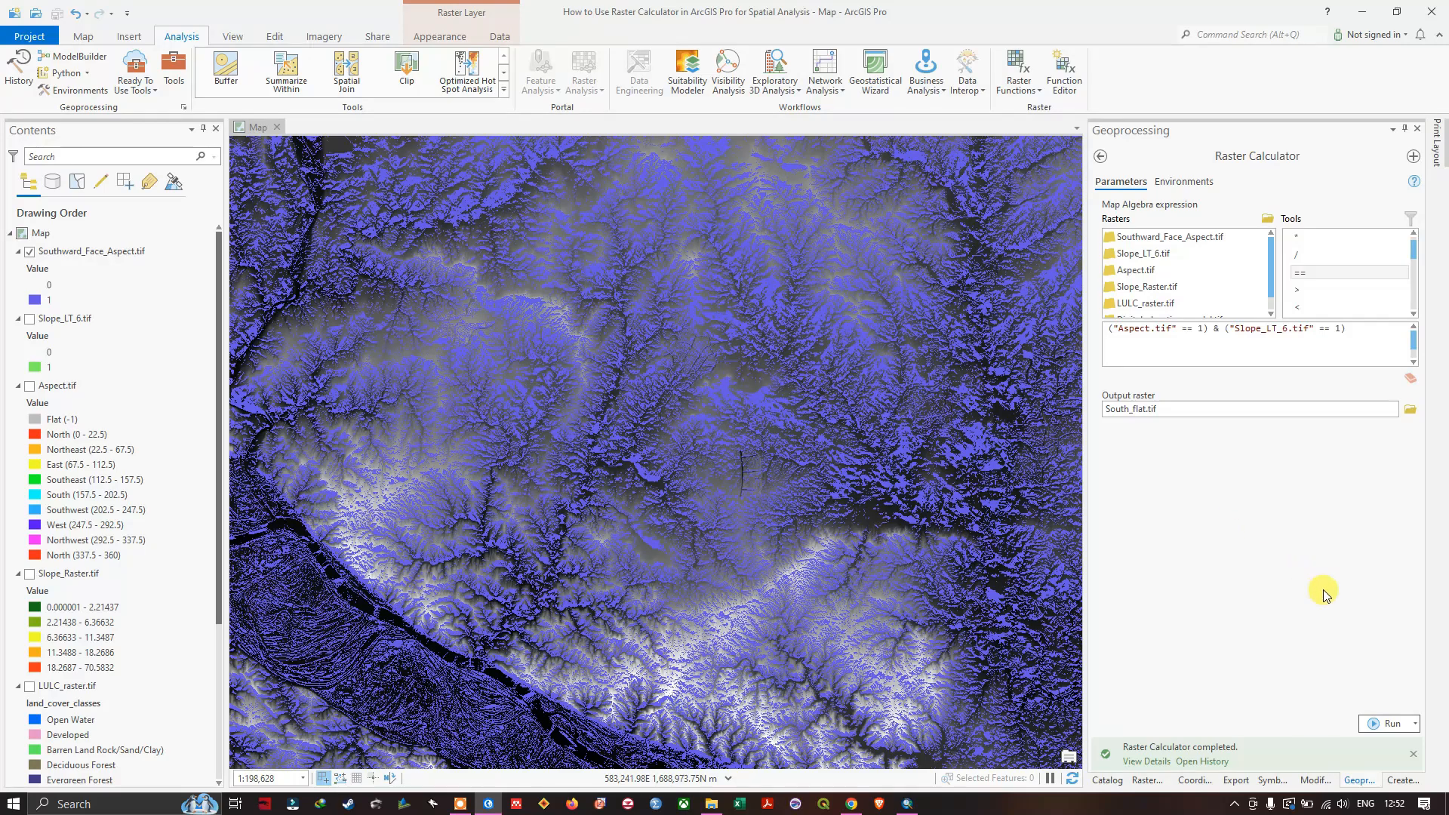
left_click(1379, 727)
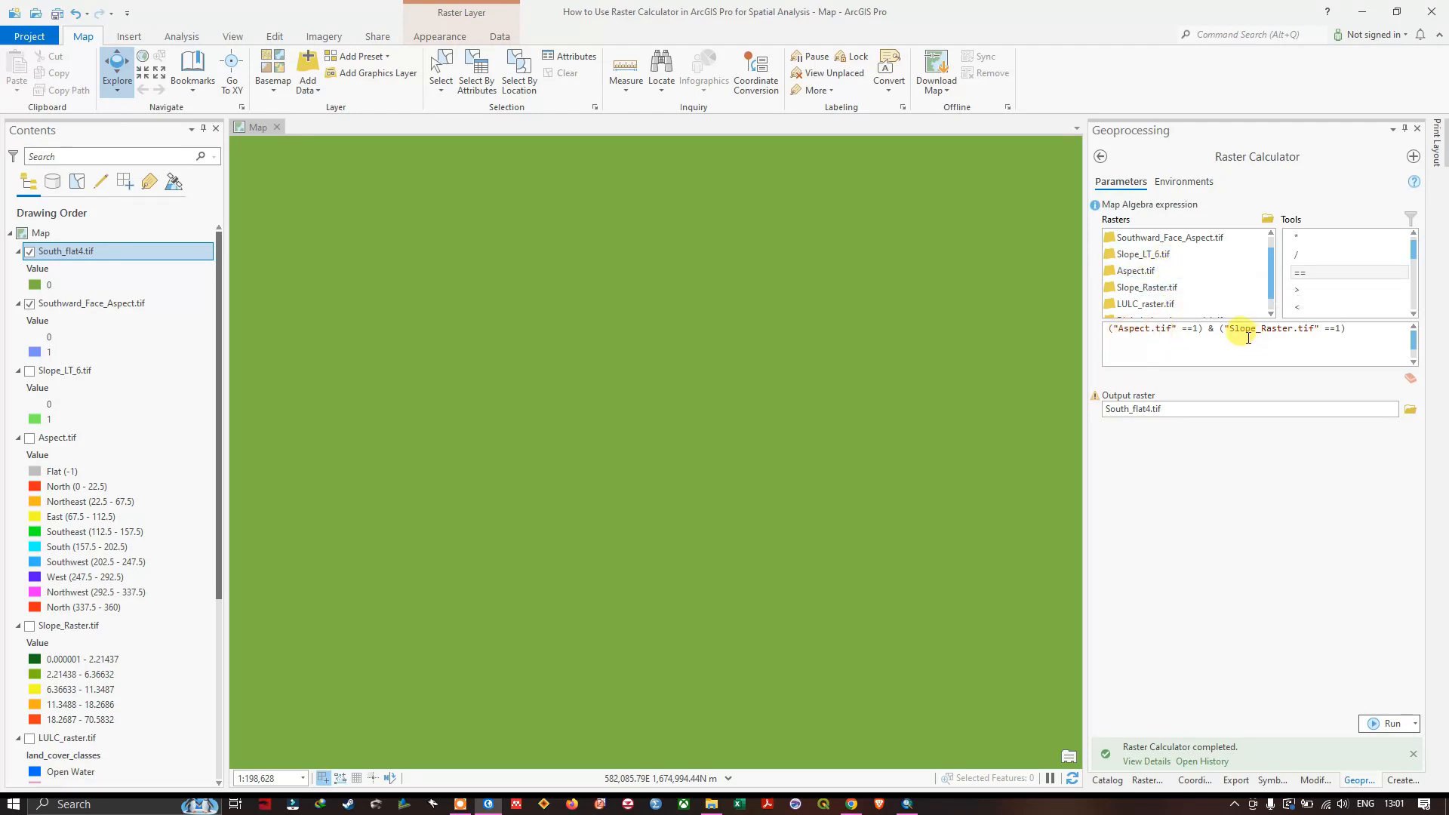
Replace the map algebra expression with "Southward_Face_Aspect.tif" == 1
left_click(1352, 332)
left_click_drag(1350, 332, 1081, 337)
key("Delete")
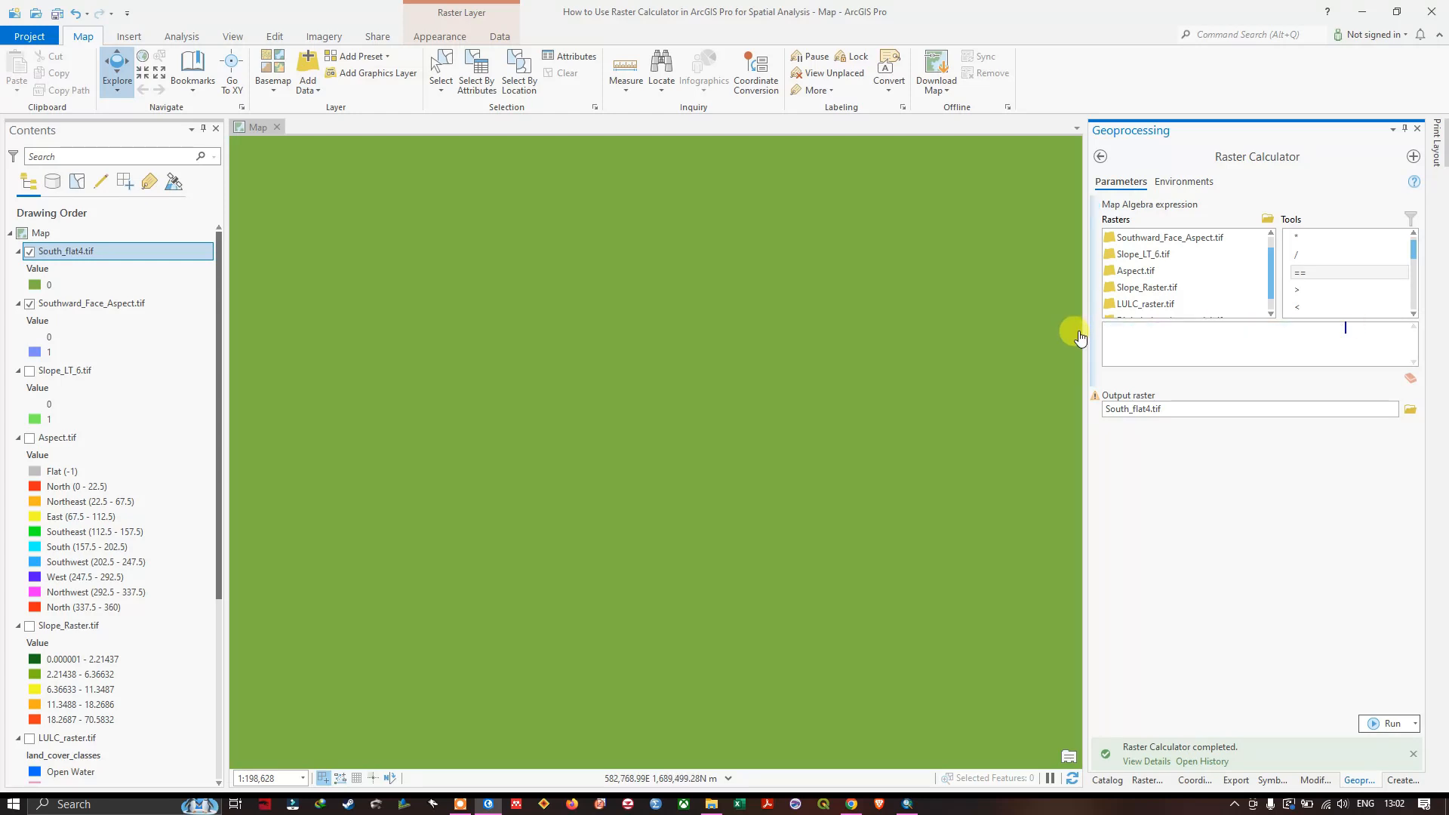
double_click(1156, 238)
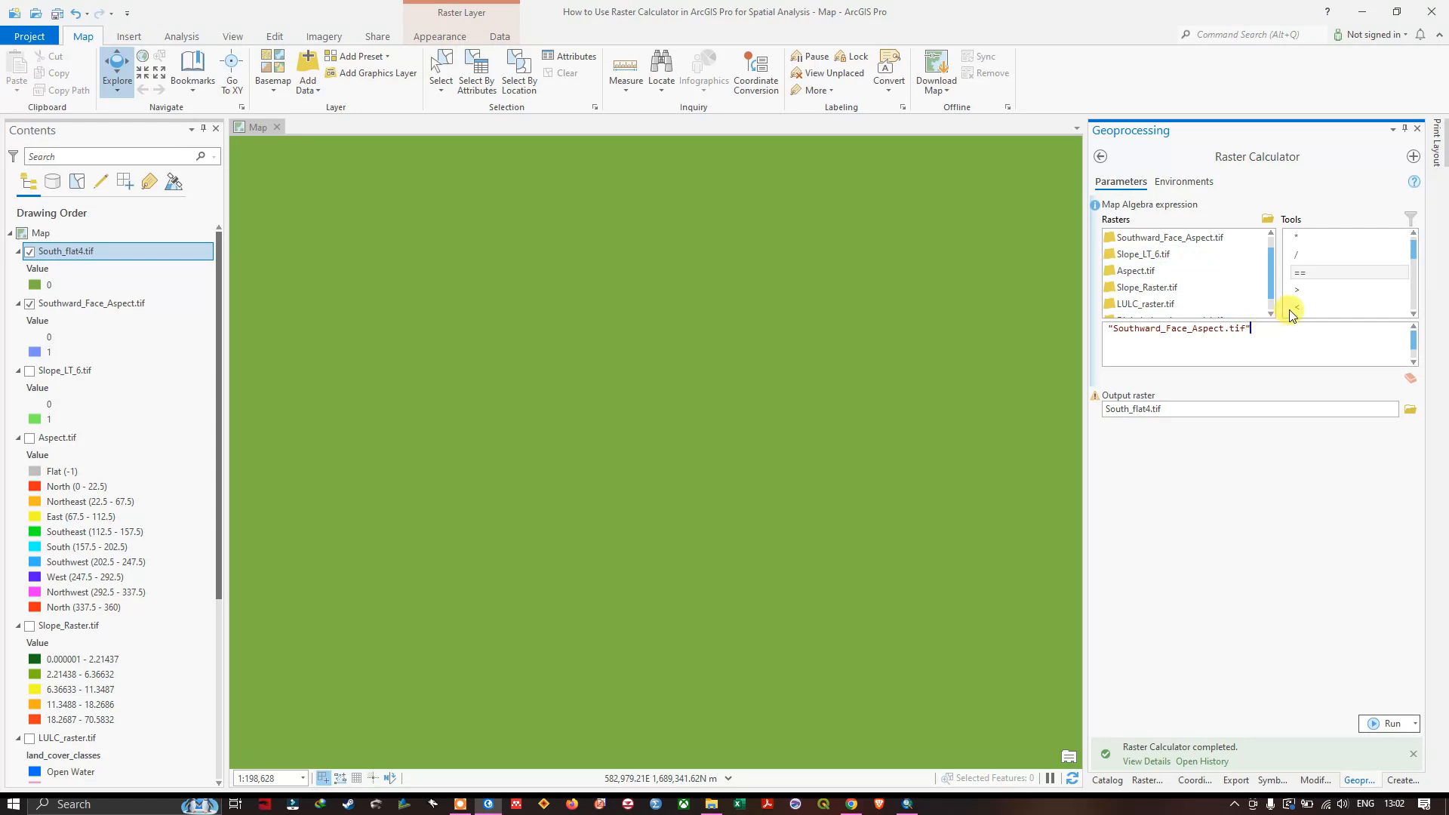
double_click(1309, 279)
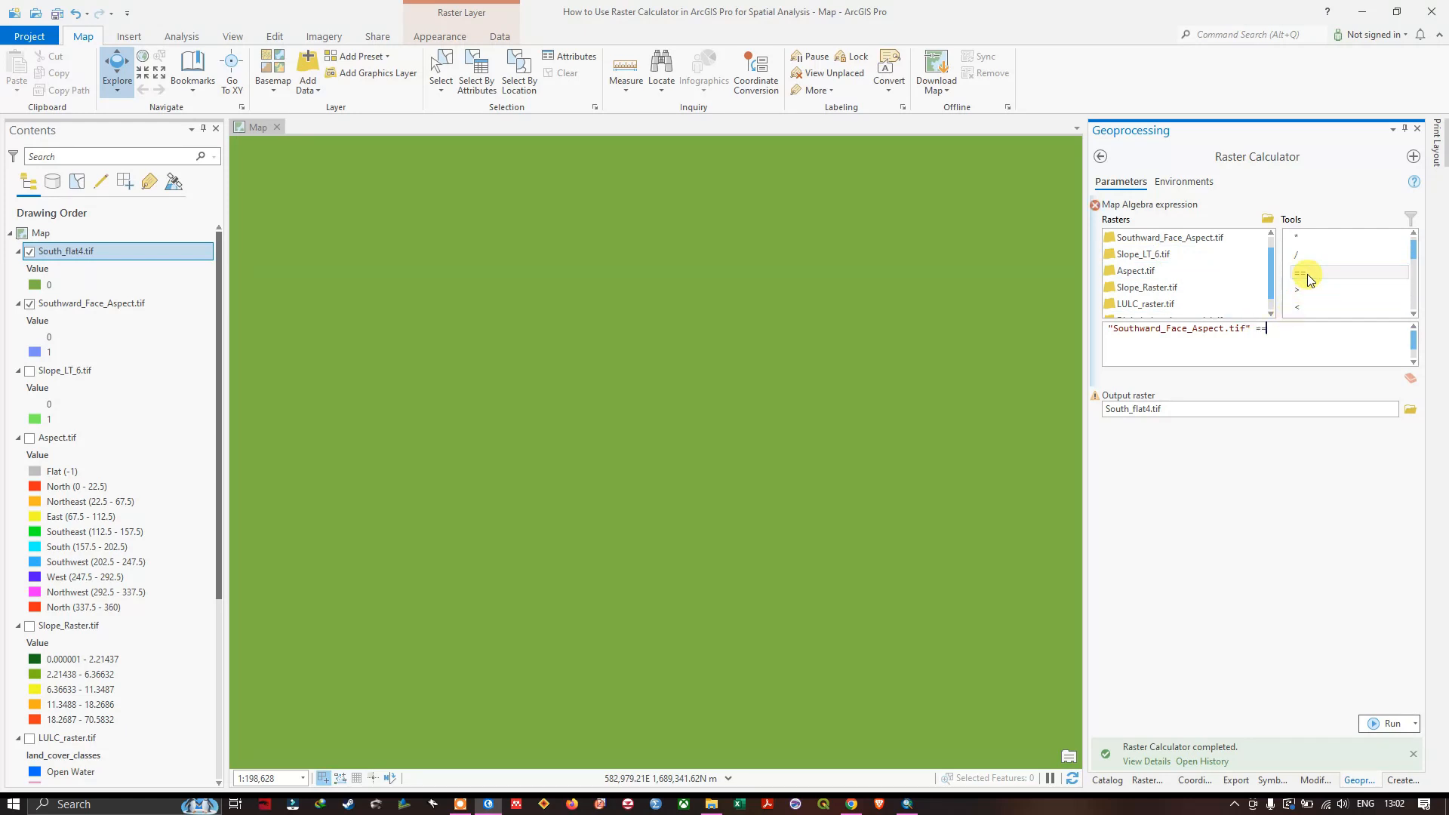
type("1")
Complete the expression as ("Southward_Face_Aspect.tif" == 1) & ("Slope_LT_6.tif" == 1)
scroll(1311, 281, "down", 1)
double_click(1309, 273)
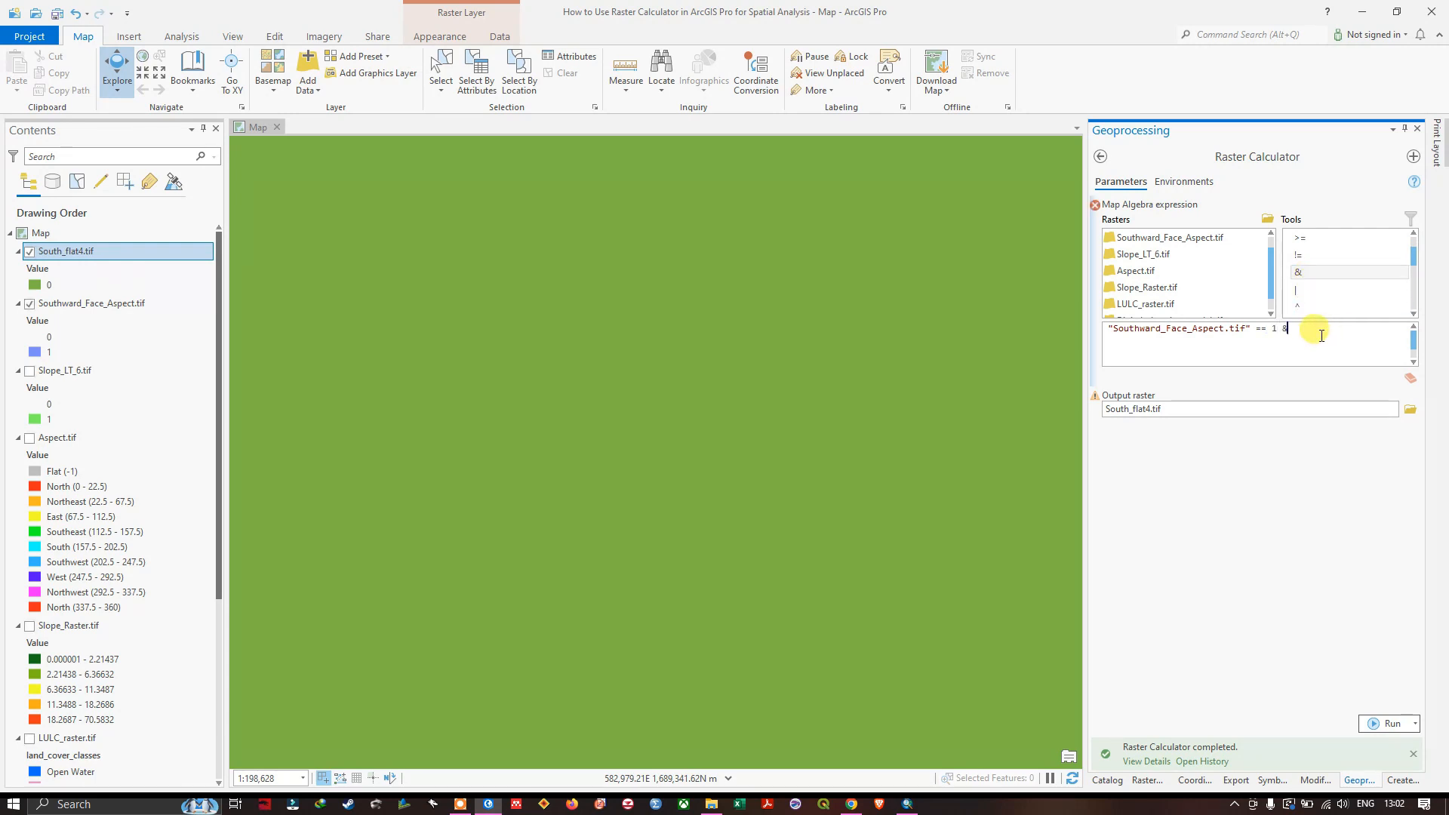
double_click(1152, 256)
scroll(1328, 275, "up", 3)
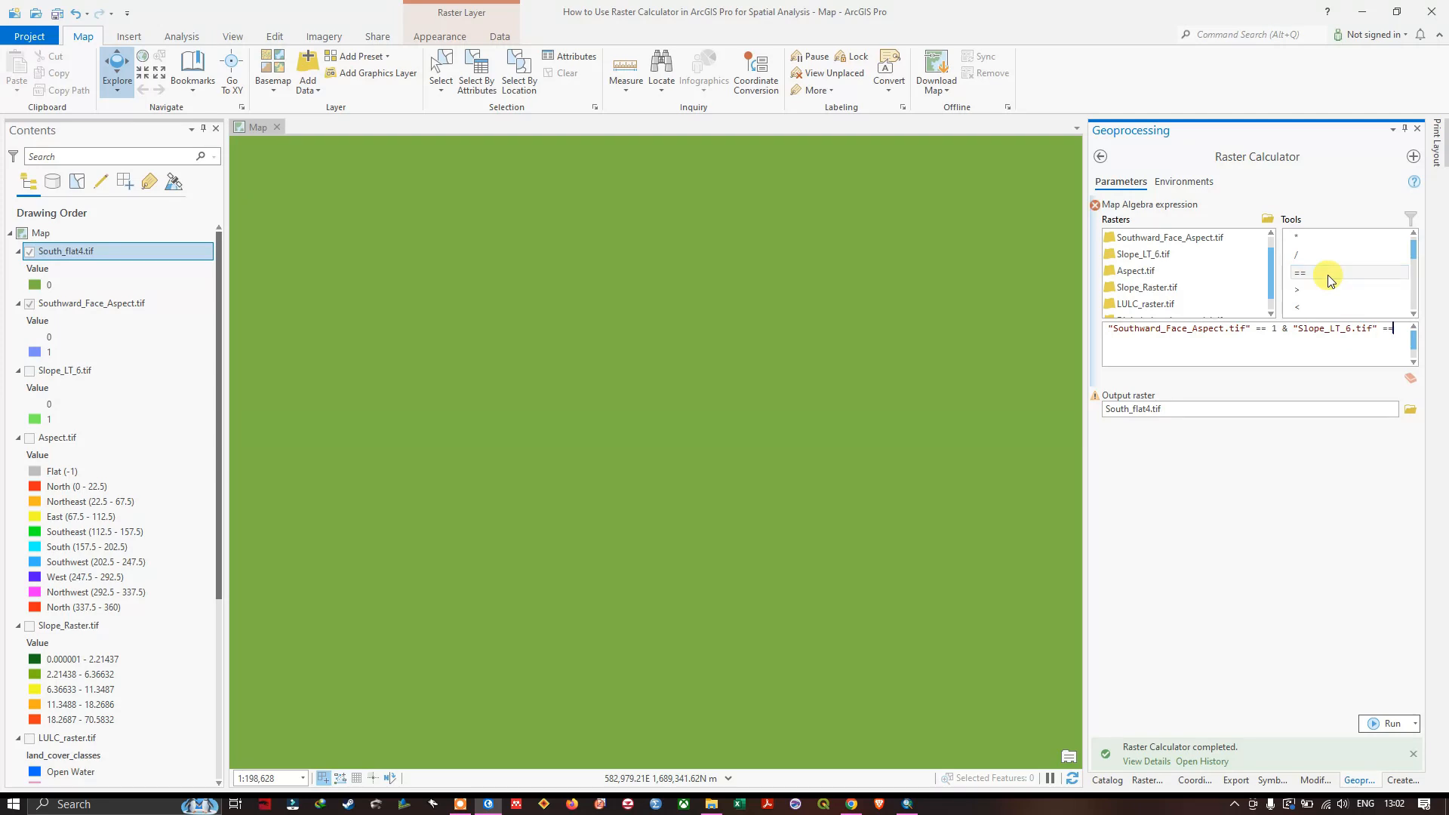
double_click(1328, 275)
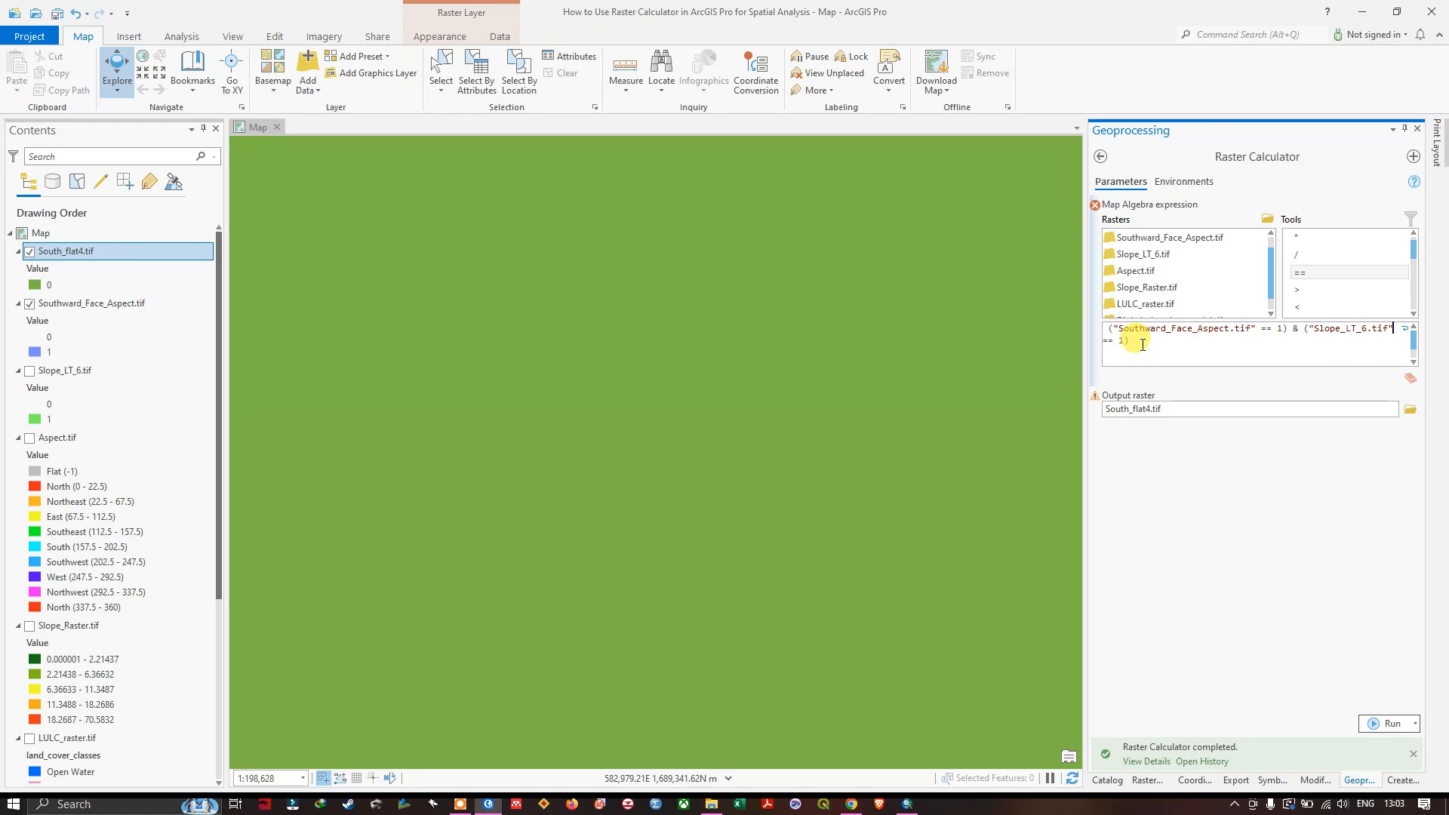
Change the output raster's file name to South_flat5.tif and run the raster calculation
left_click(1151, 409)
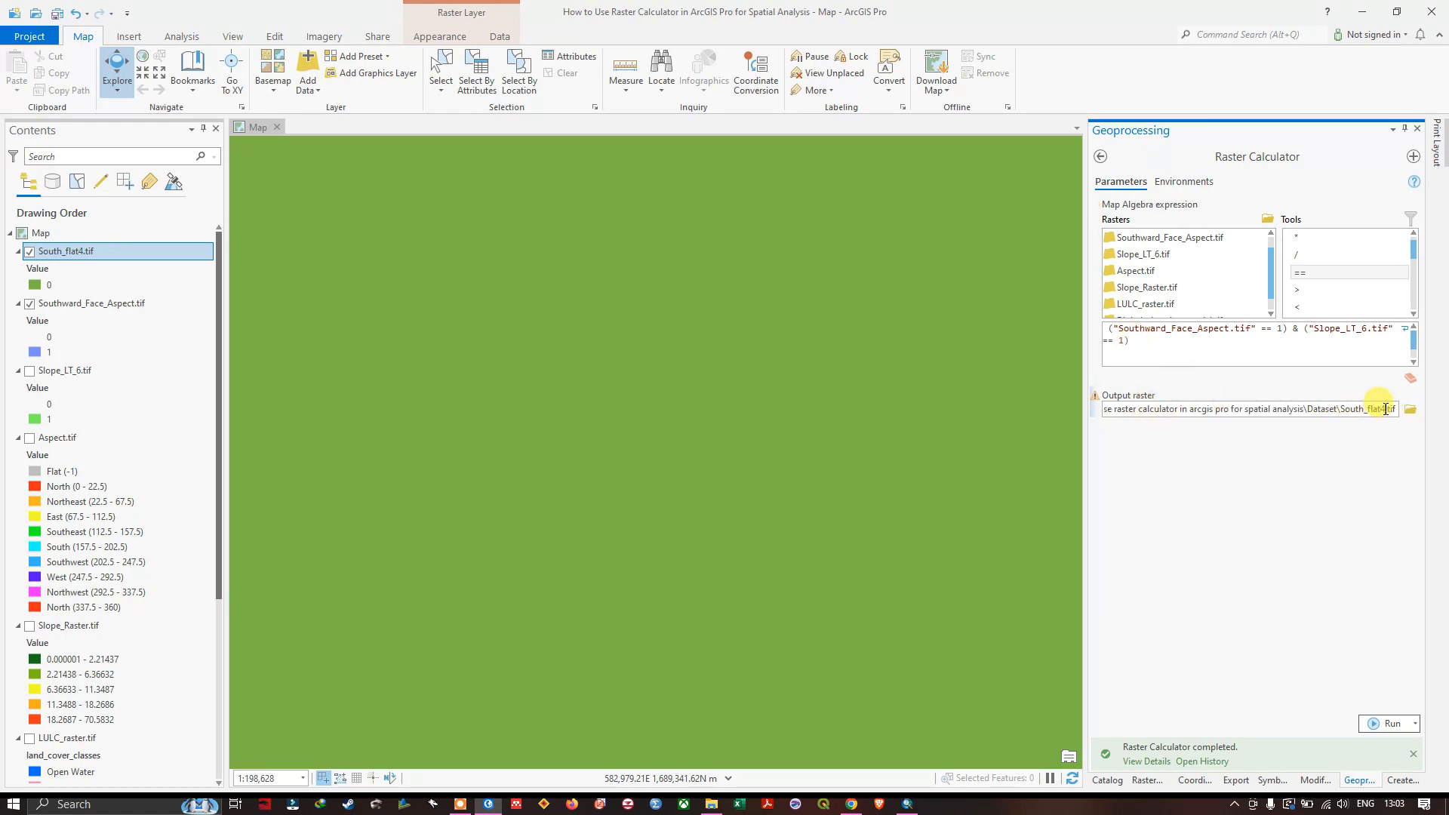
key("Left")
key("Left")
key("Left")
key("Left")
key("BackSpace")
type("5")
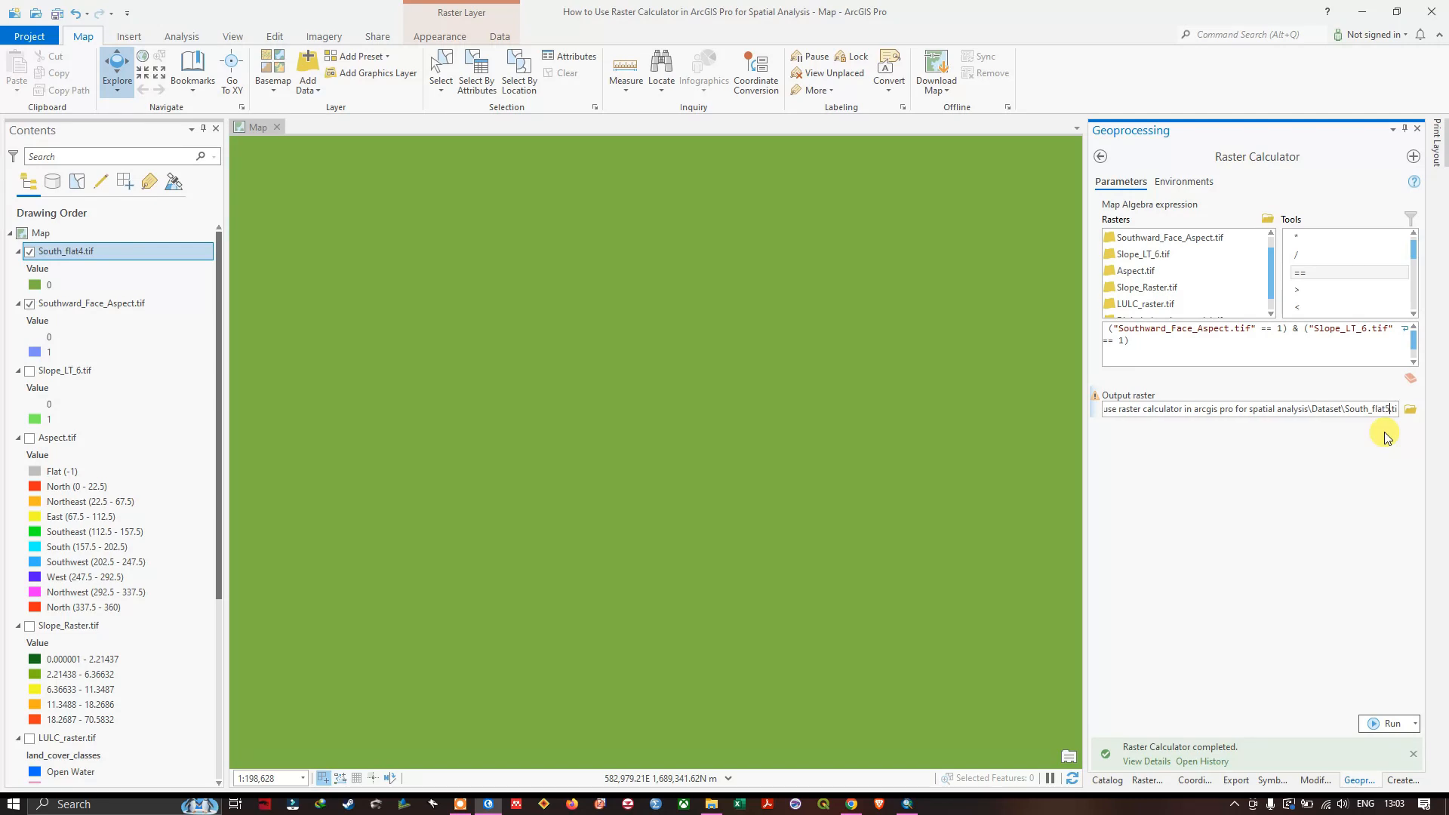
left_click(1372, 495)
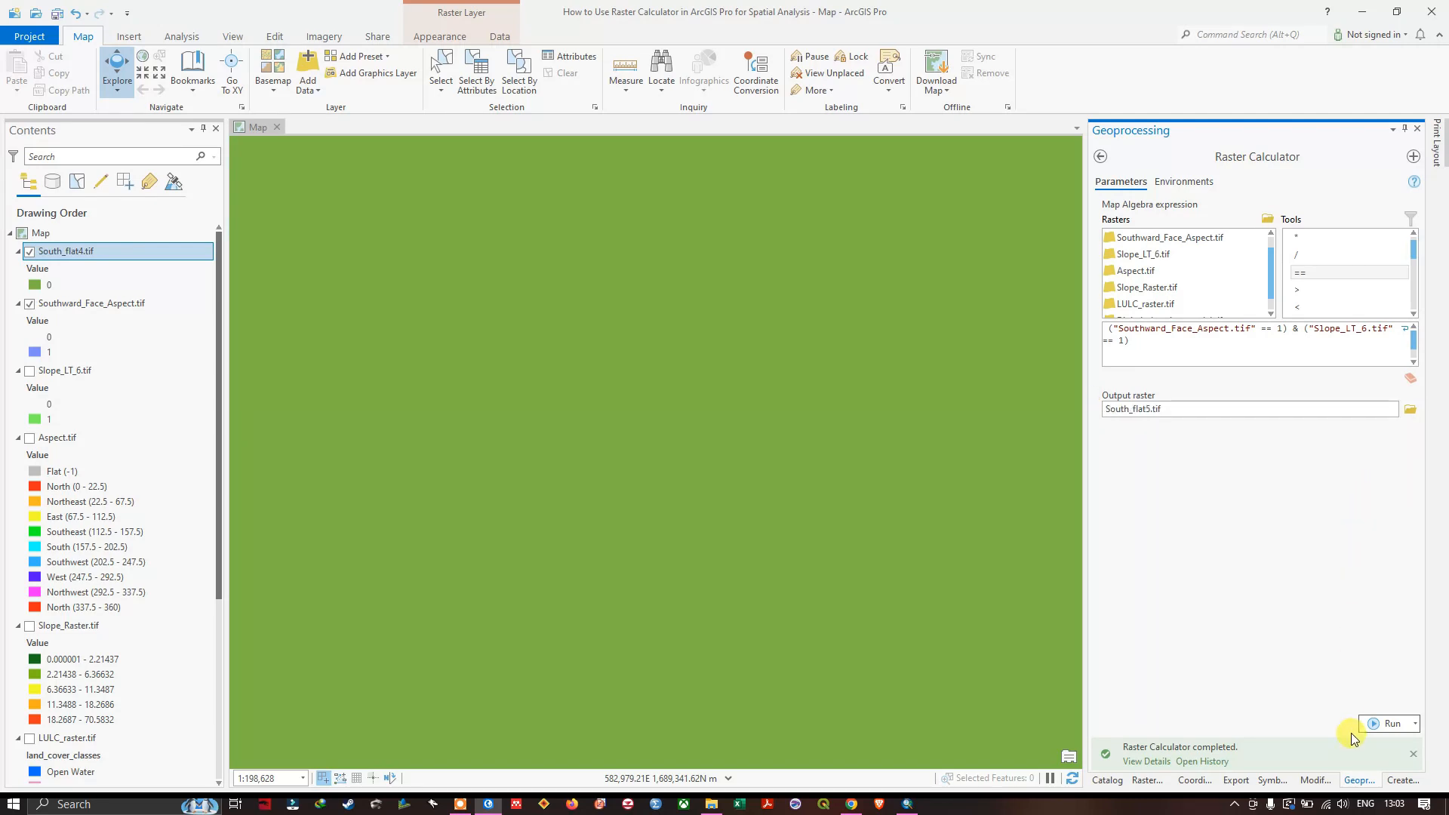
left_click(1382, 729)
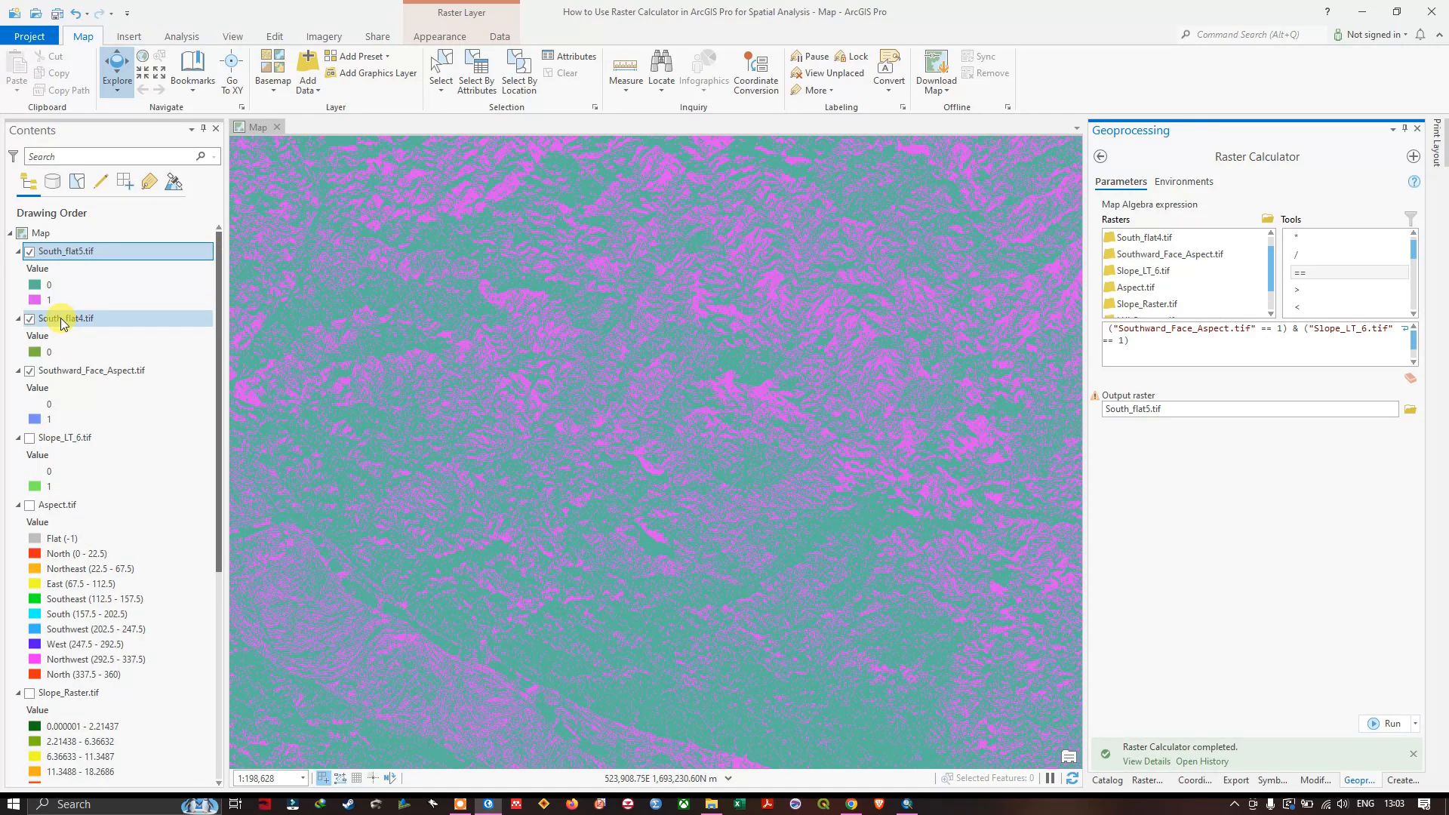
Remove the South_flat4.tif layer and set the value 0 class of South_flat5.tif to no color
right_click(61, 321)
left_click(90, 335)
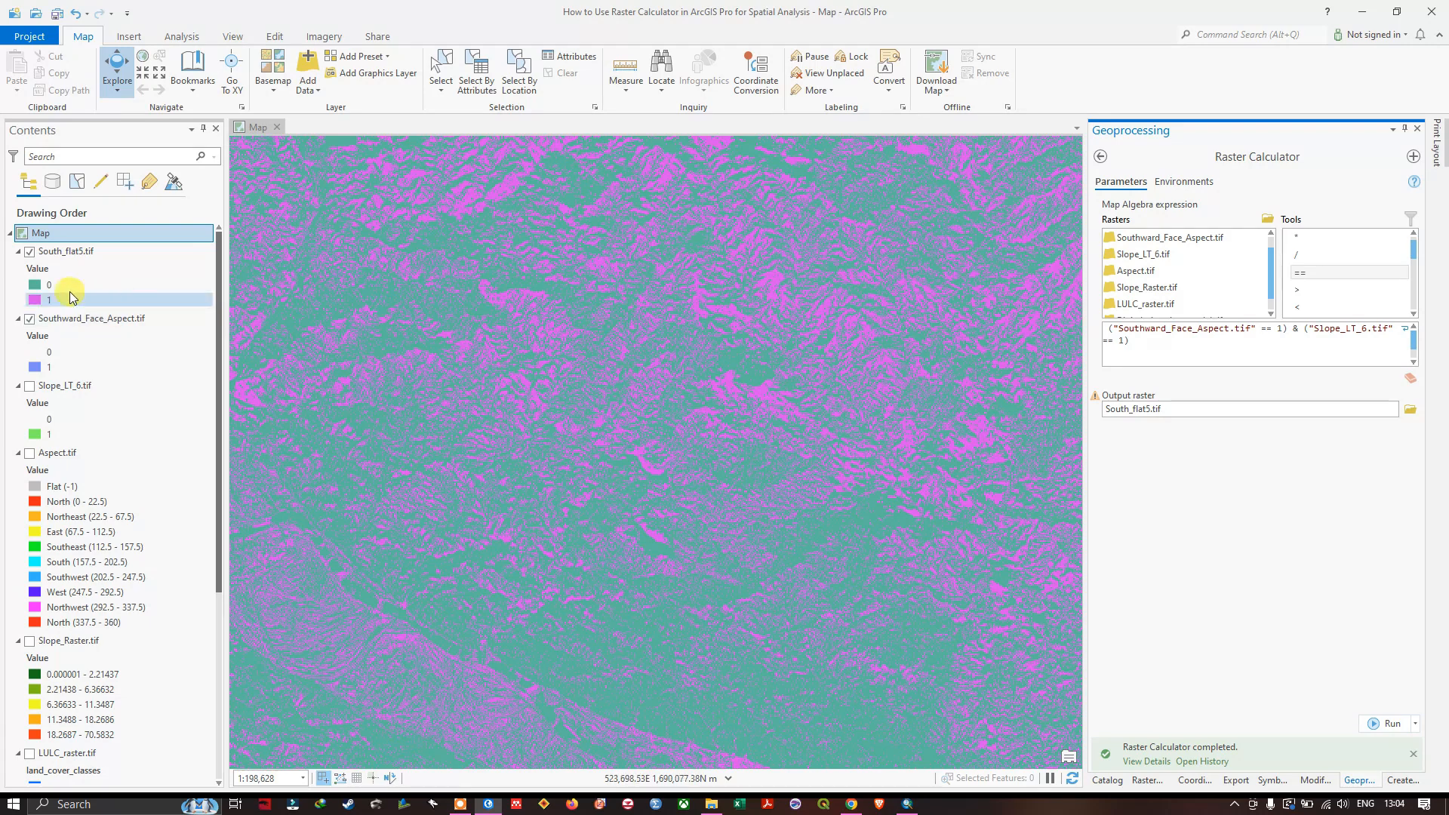
left_click(34, 285)
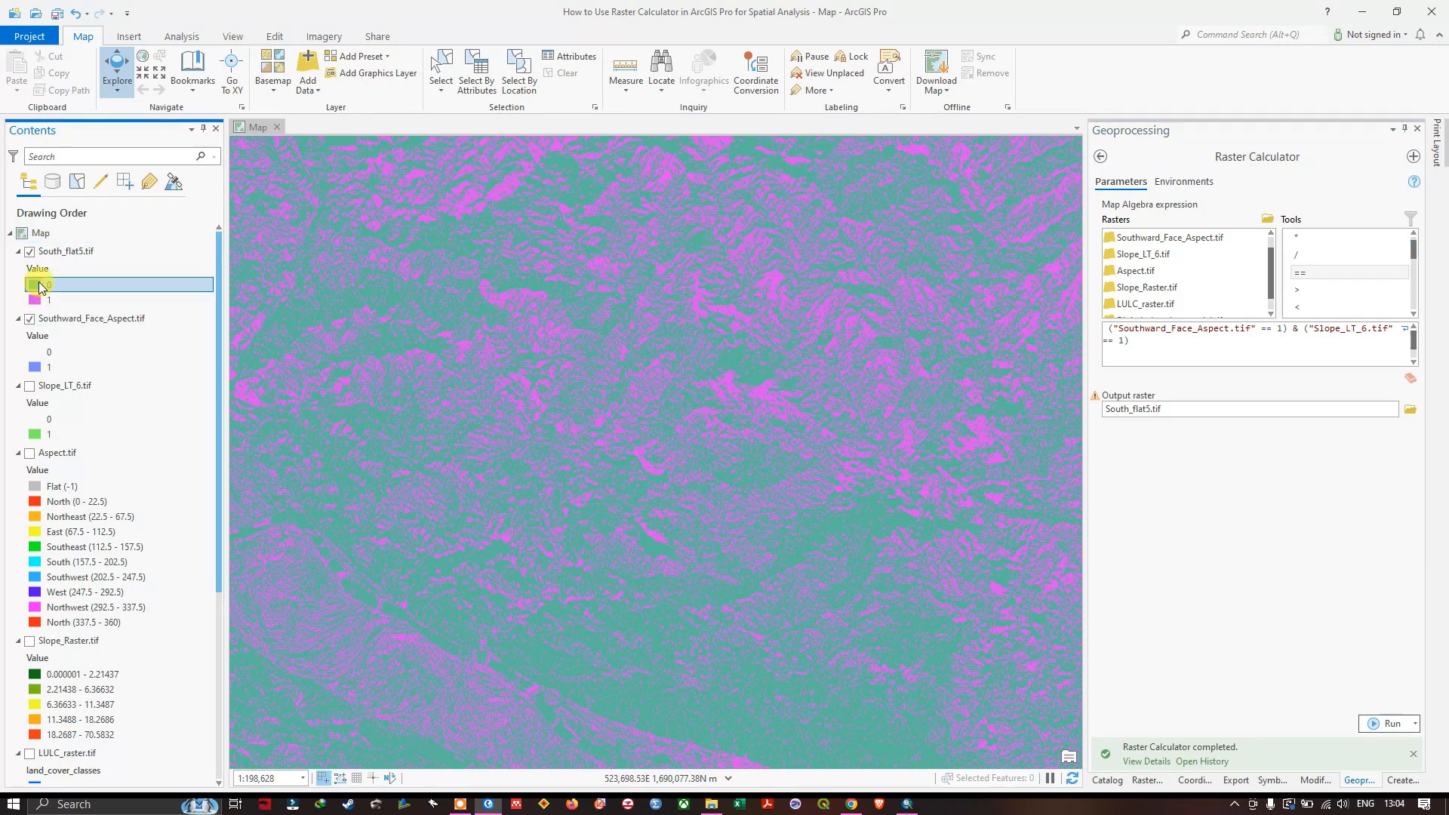
left_click(53, 293)
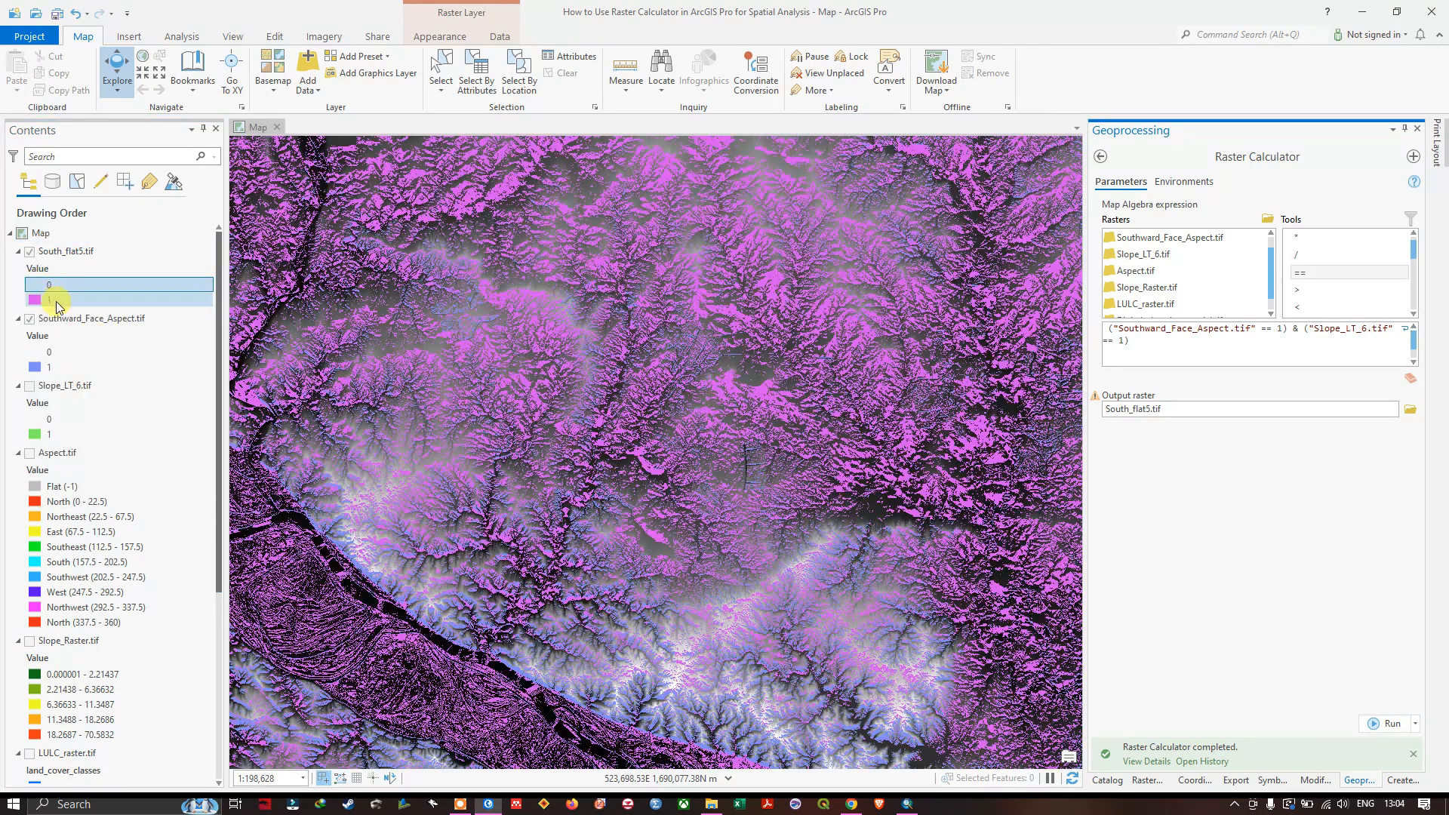
Hide the Southward_Face_Aspect.tif and South_flat5.tif layers
left_click(30, 318)
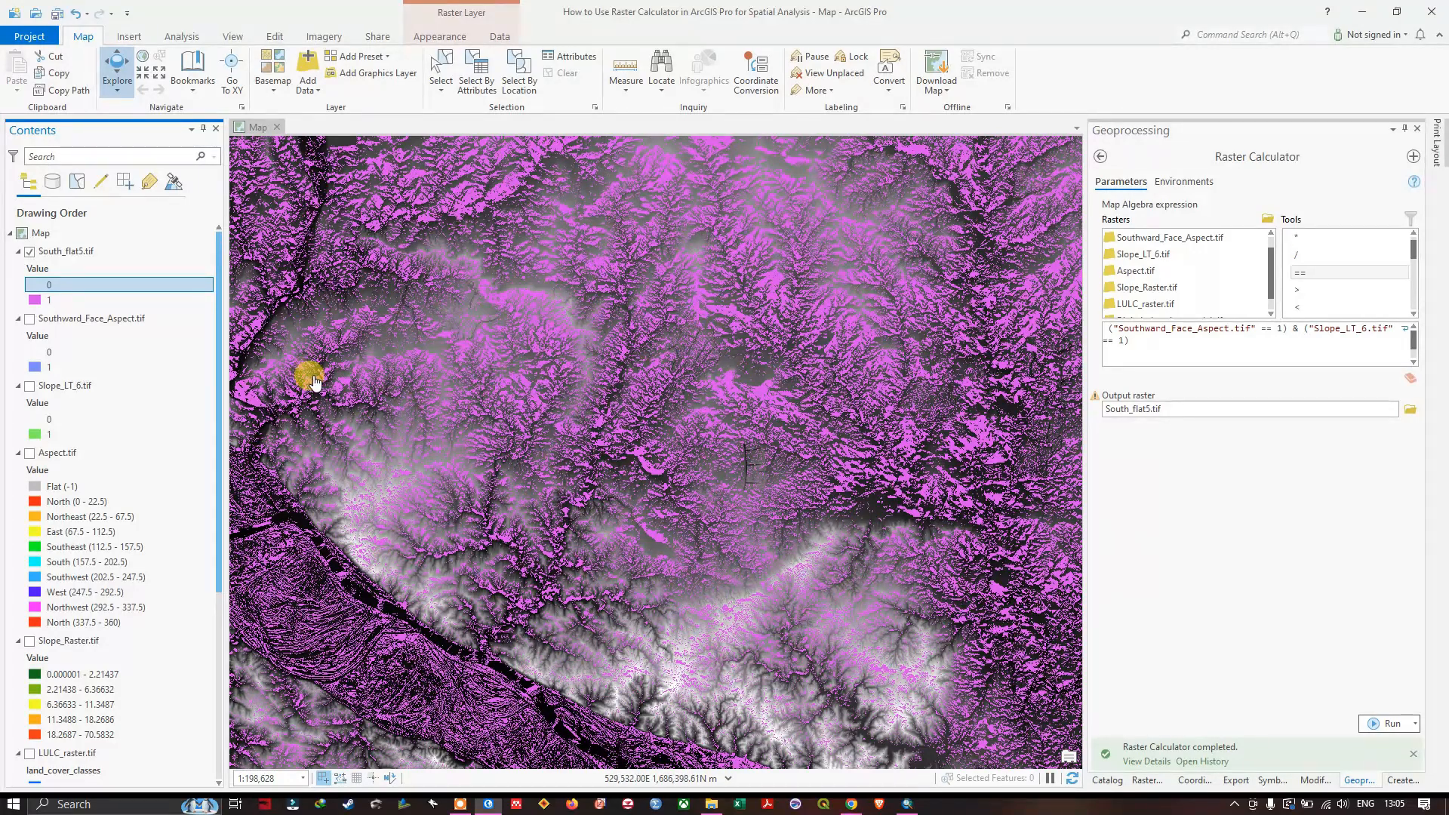
scroll(98, 381, "down", 2)
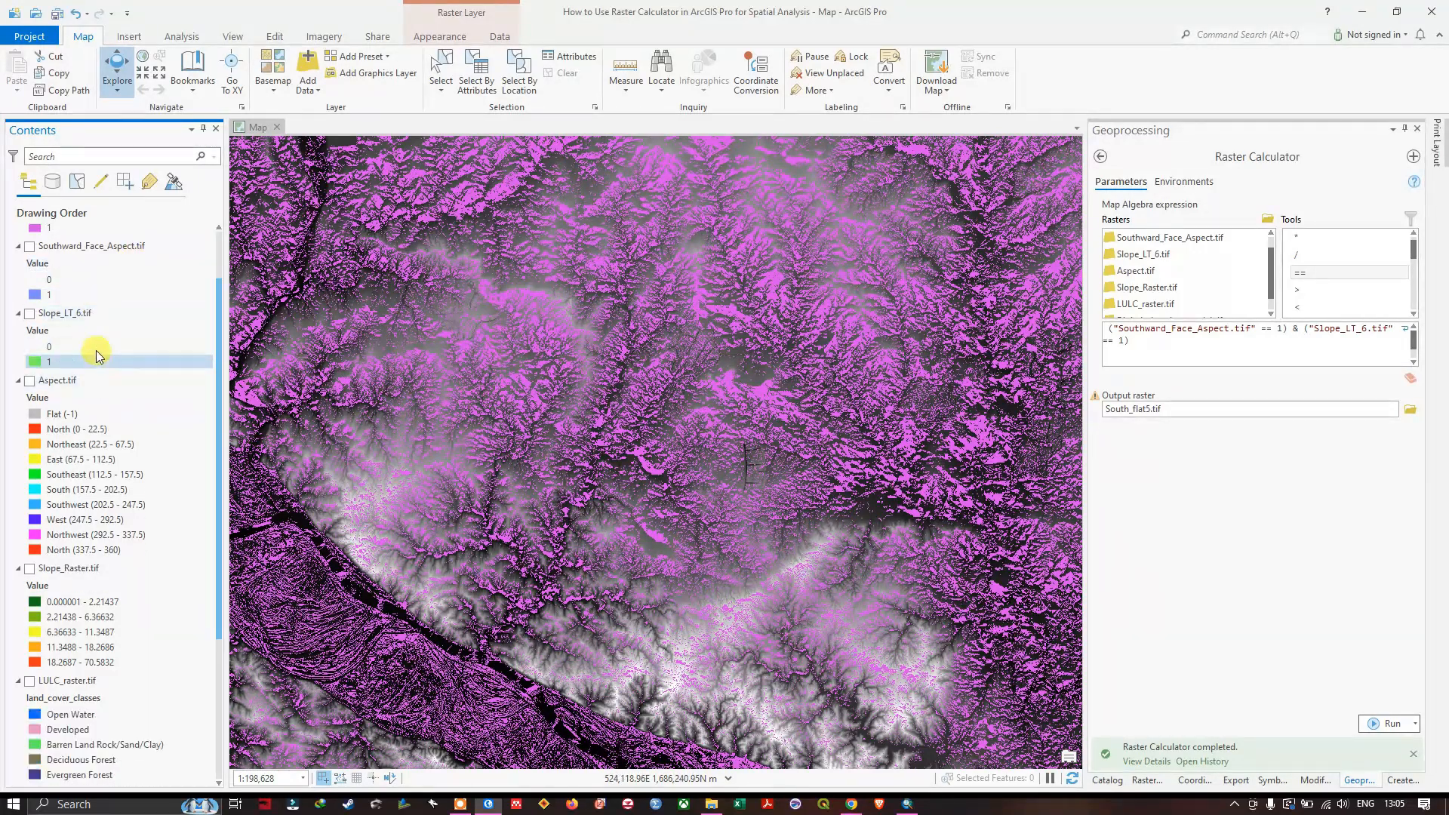
scroll(93, 345, "up", 2)
scroll(71, 411, "down", 2)
scroll(80, 413, "up", 2)
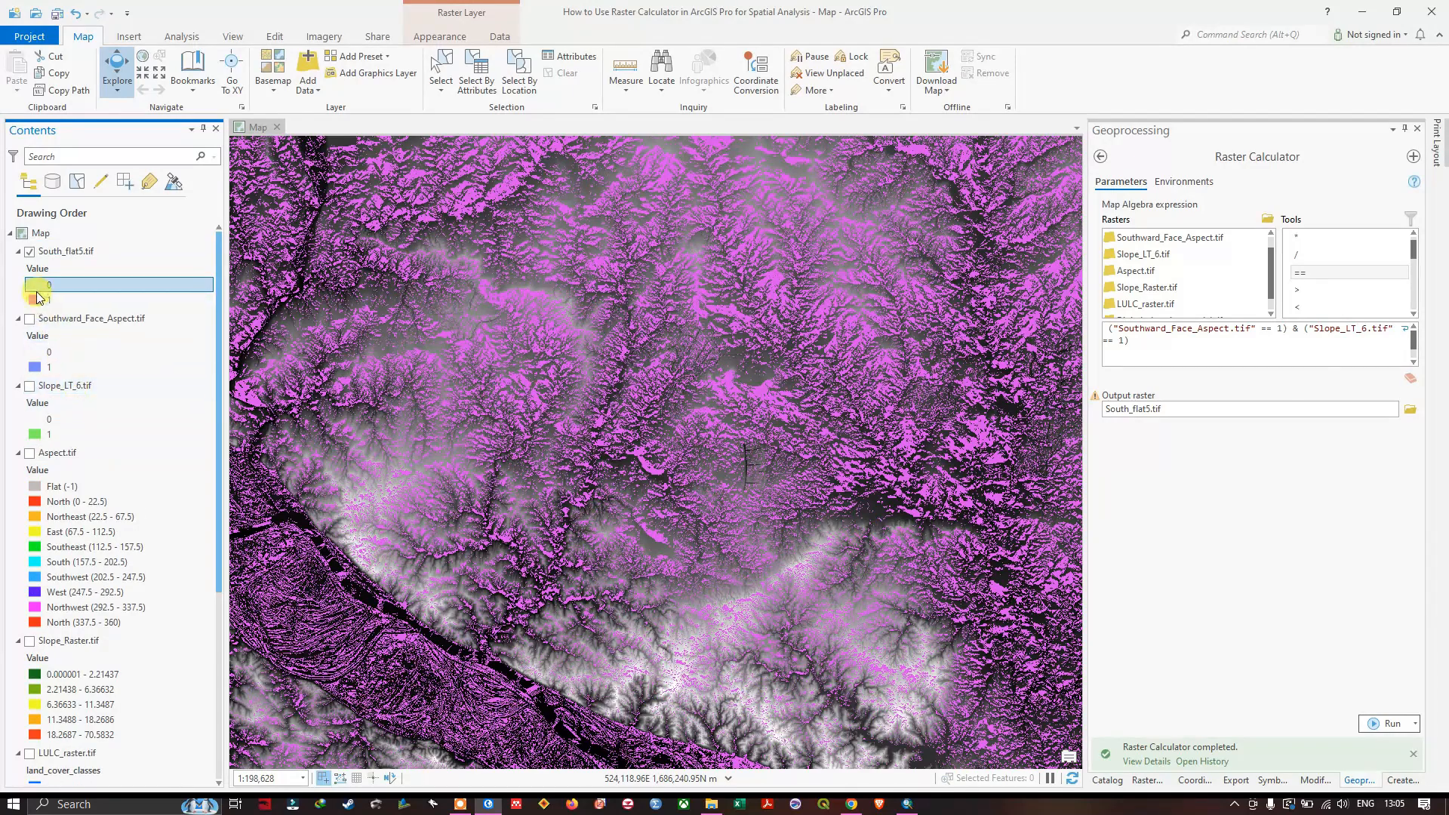
left_click(29, 252)
Show the LULC_raster.tif layer and open its attribute table to examine the land cover class values
scroll(72, 453, "down", 5)
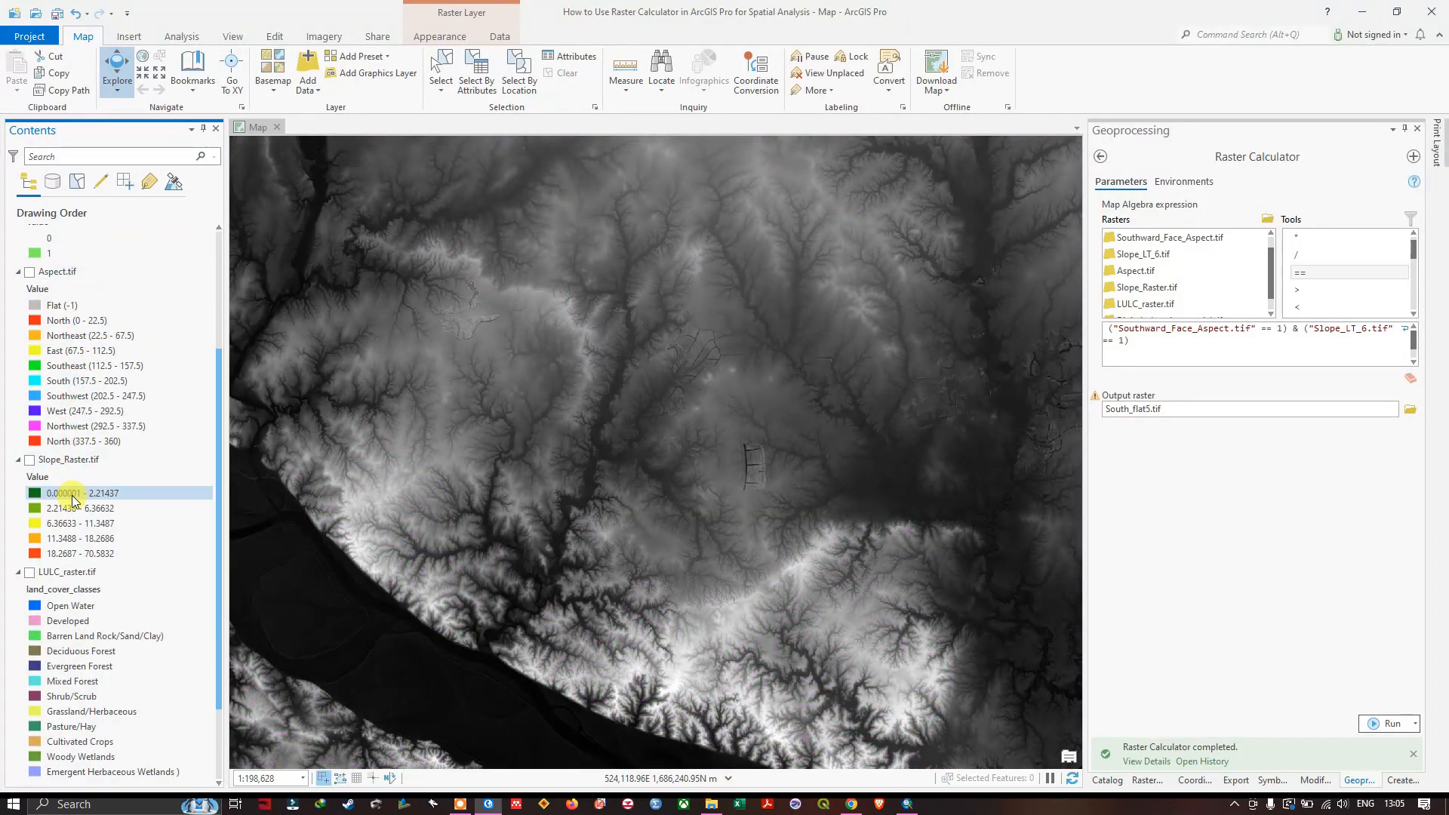
left_click(30, 572)
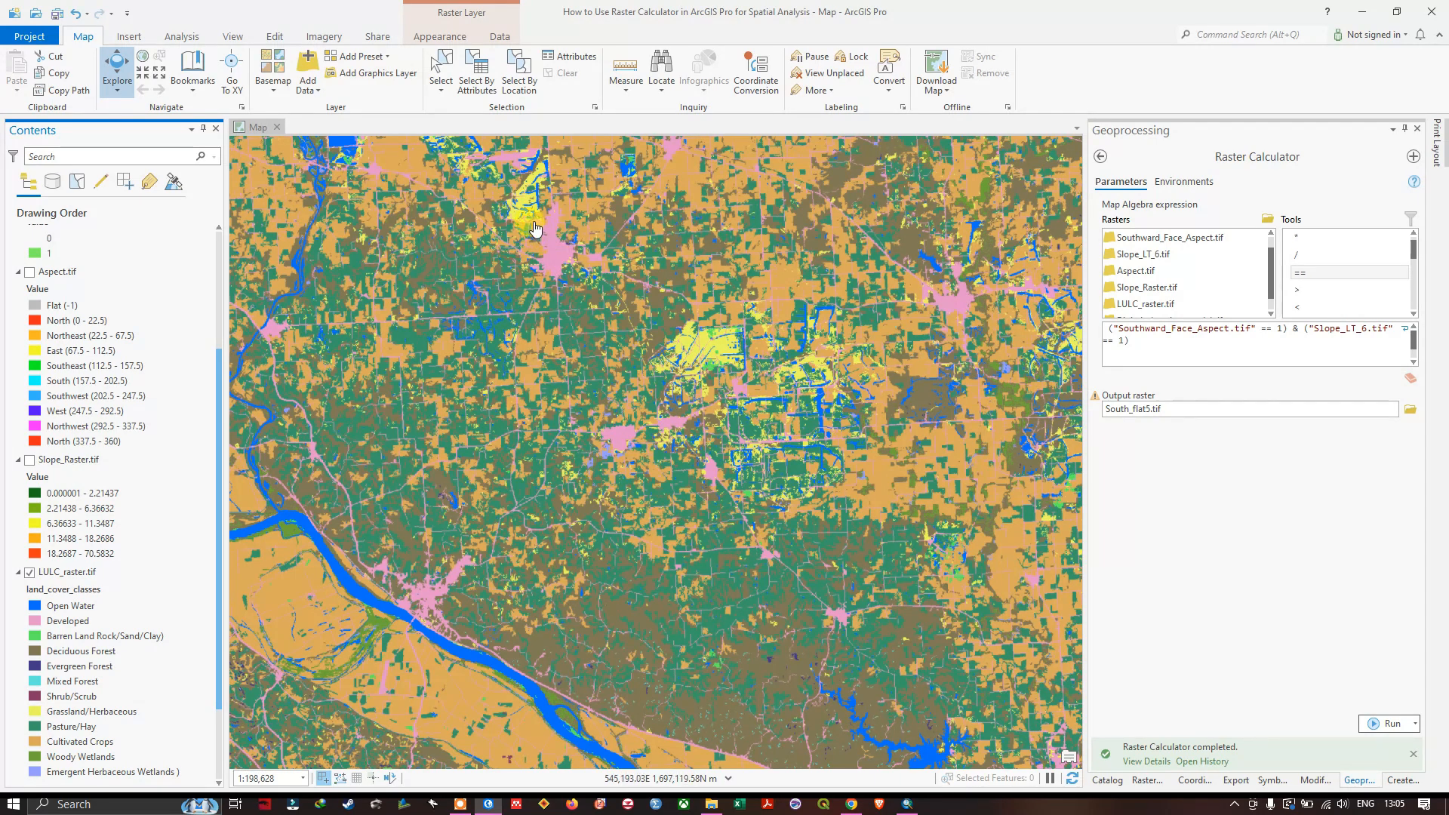
right_click(74, 572)
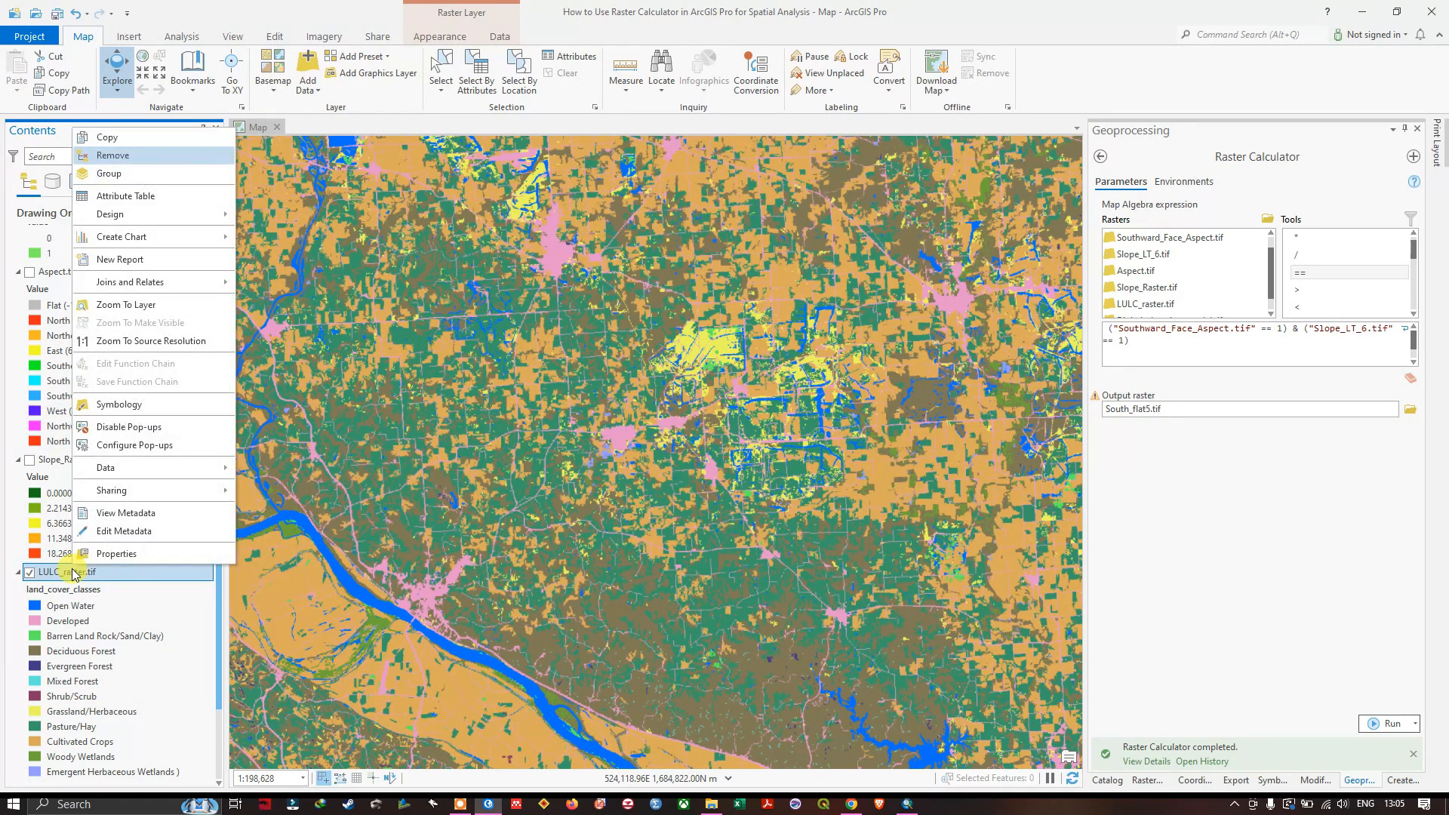
left_click(144, 197)
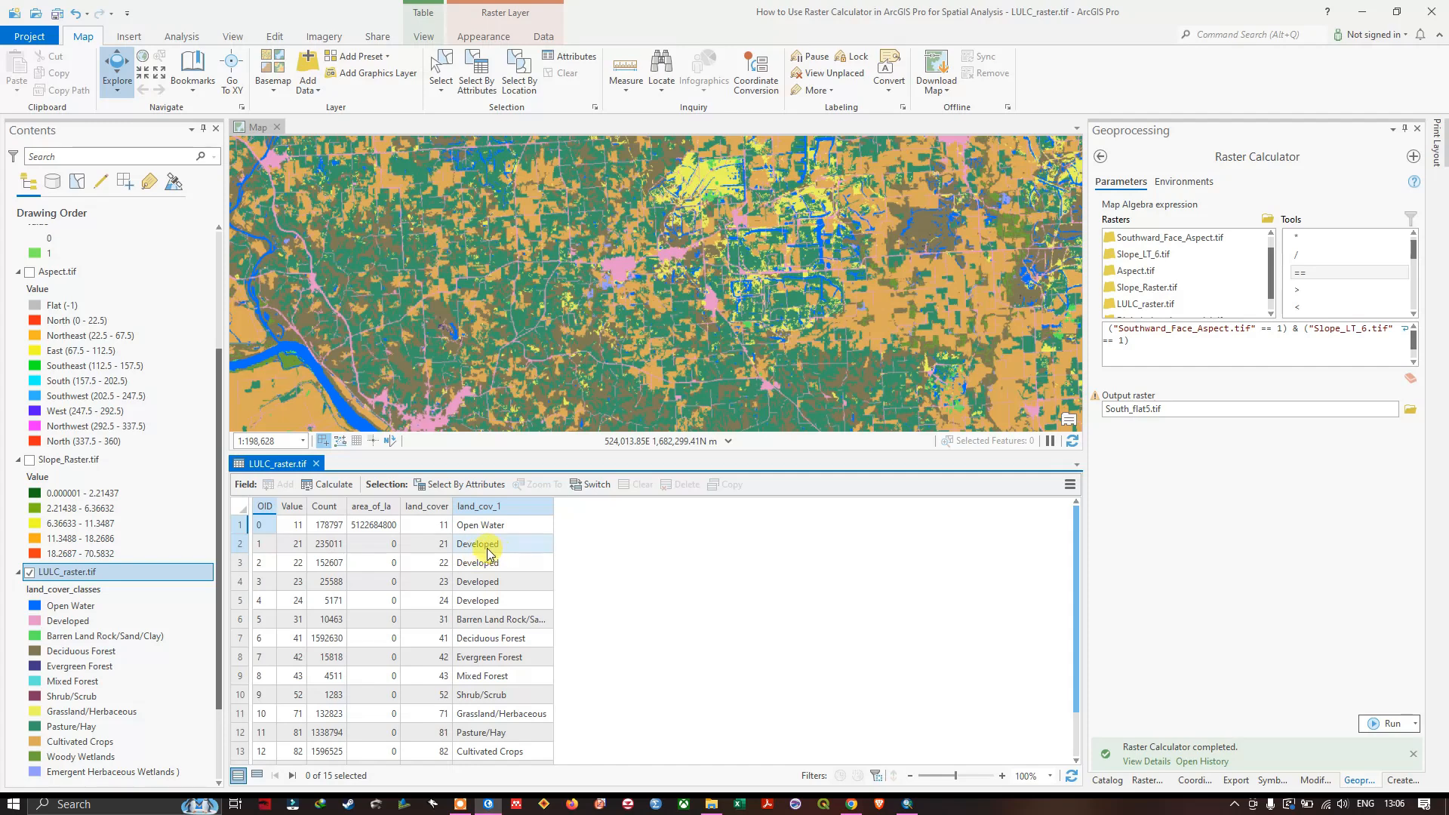
Highlight the four Developed rows with values 21 to 24 on the map, close the attribute table and clear the selection
left_click(240, 544)
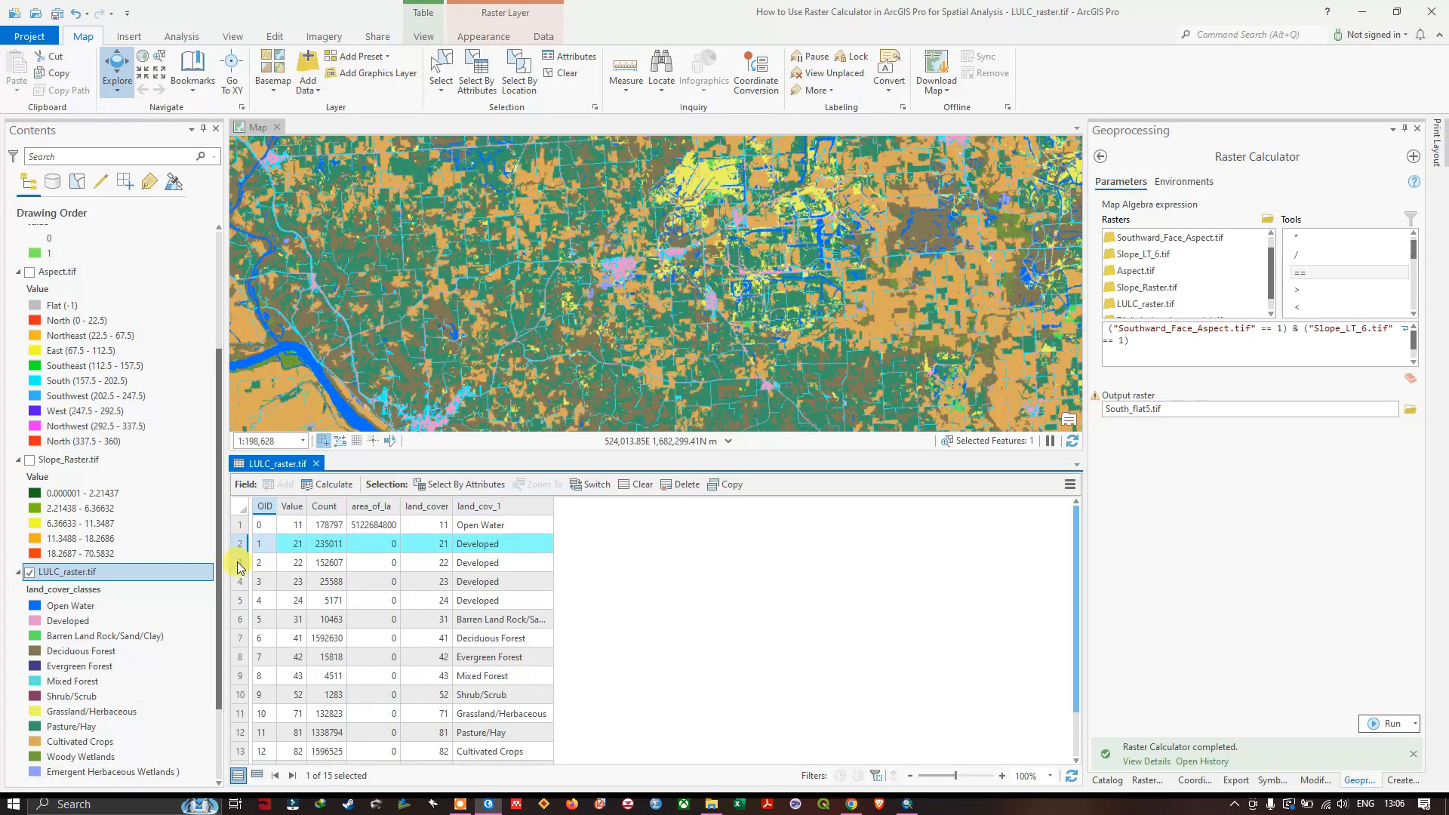
left_click_drag(241, 544, 240, 596)
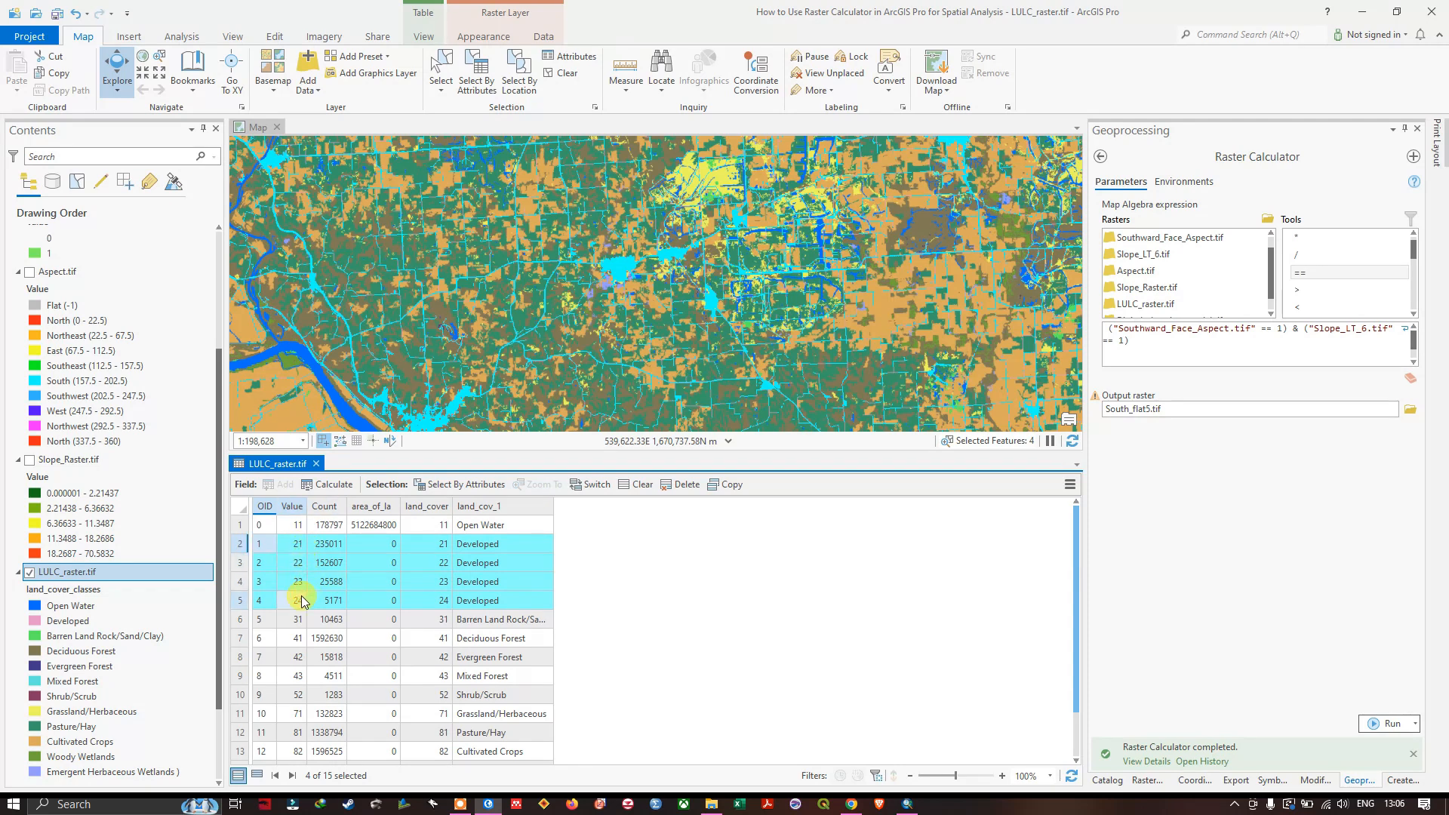
left_click(317, 464)
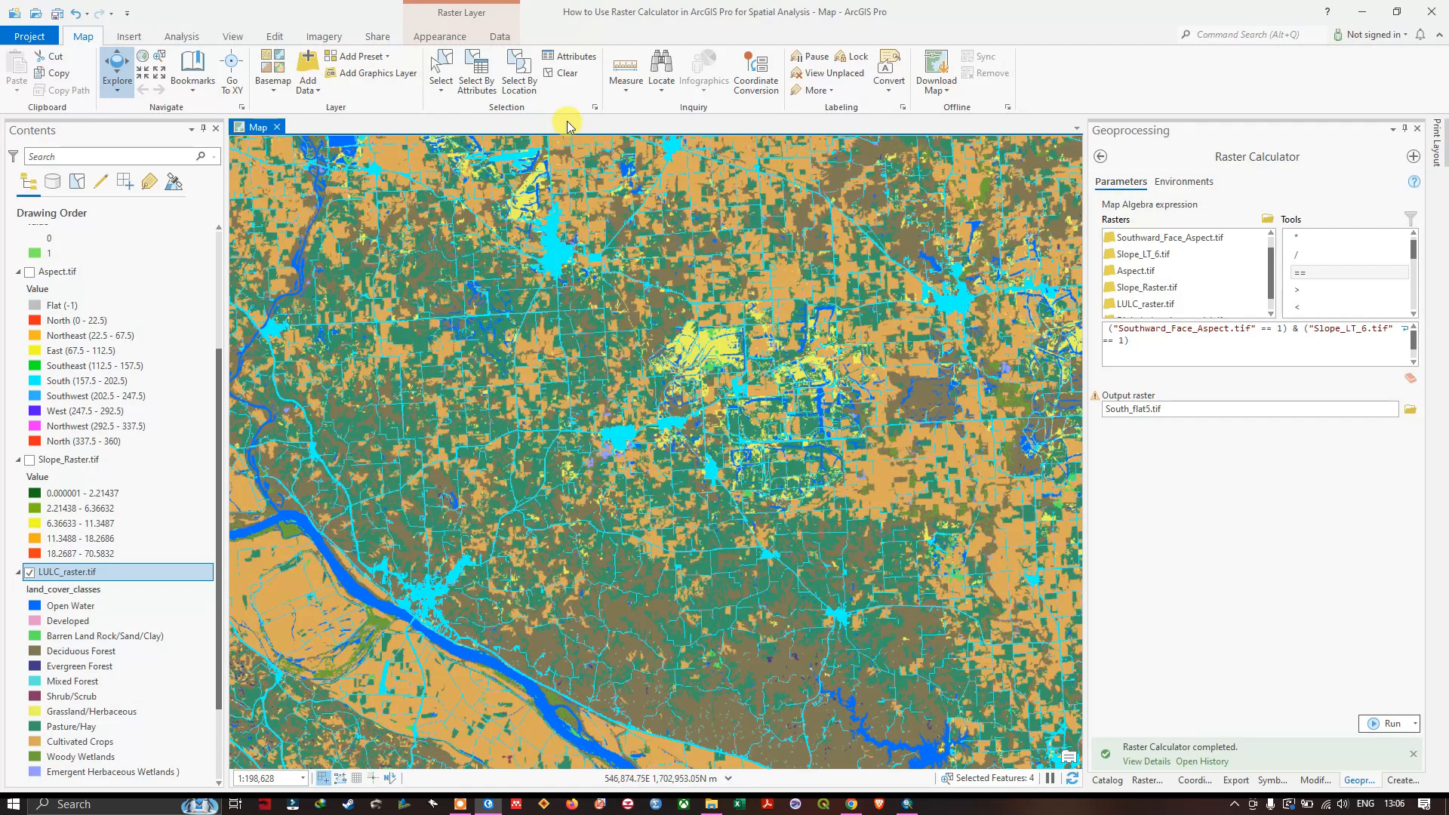
left_click(567, 73)
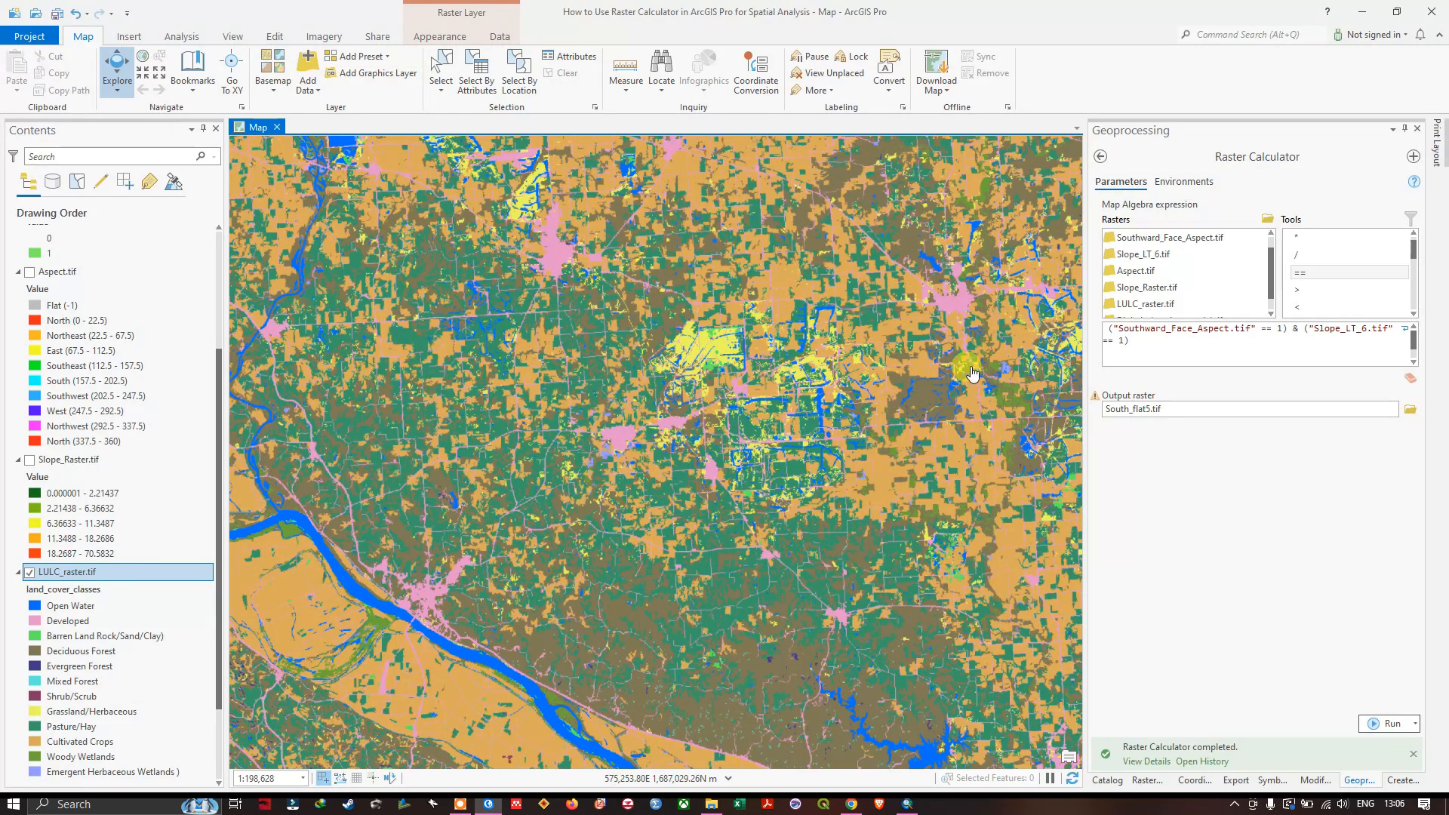
Replace the map algebra expression with the condition "LULC_raster.tif" == 21
triple_click(1140, 340)
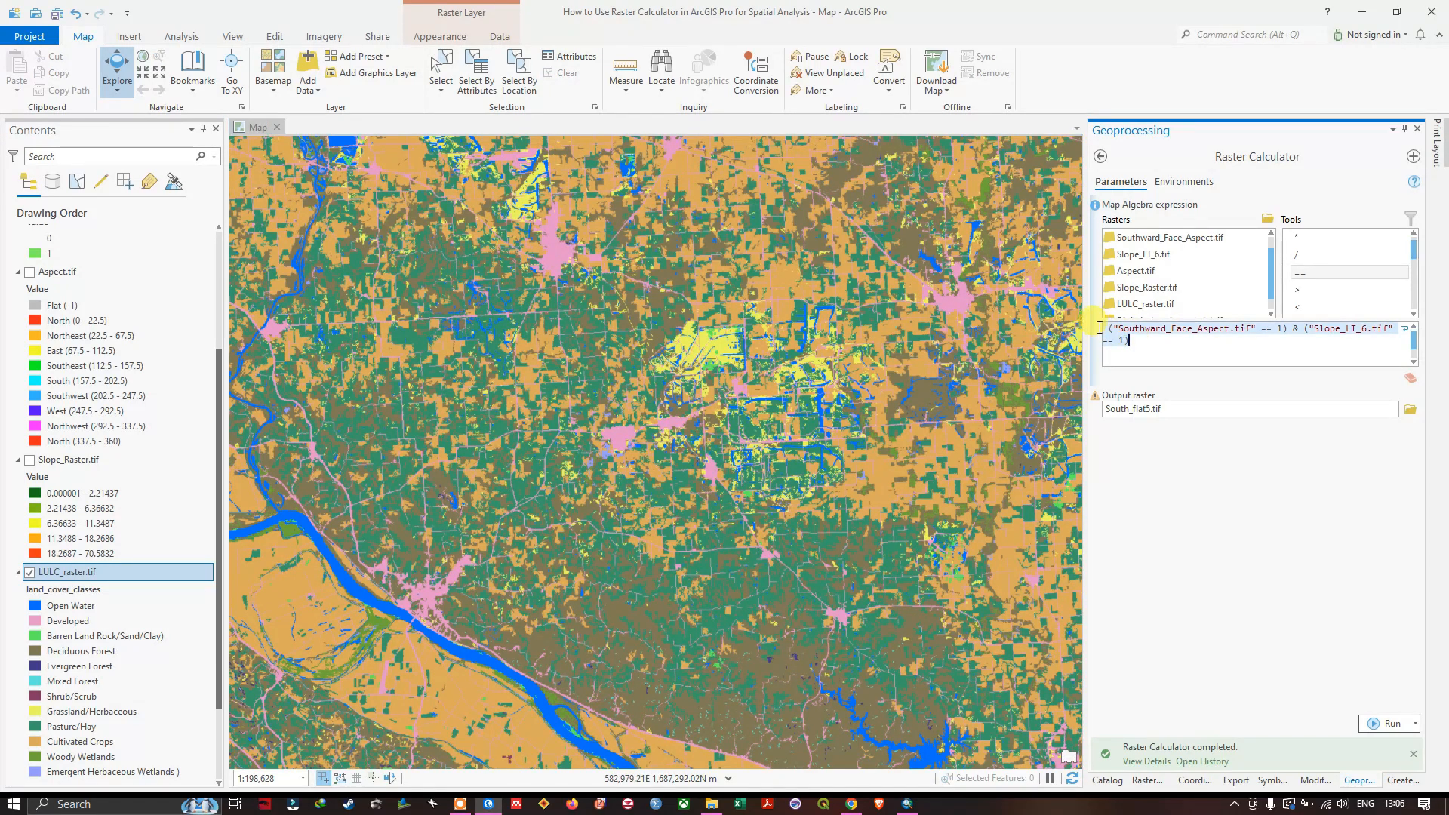
key("BackSpace")
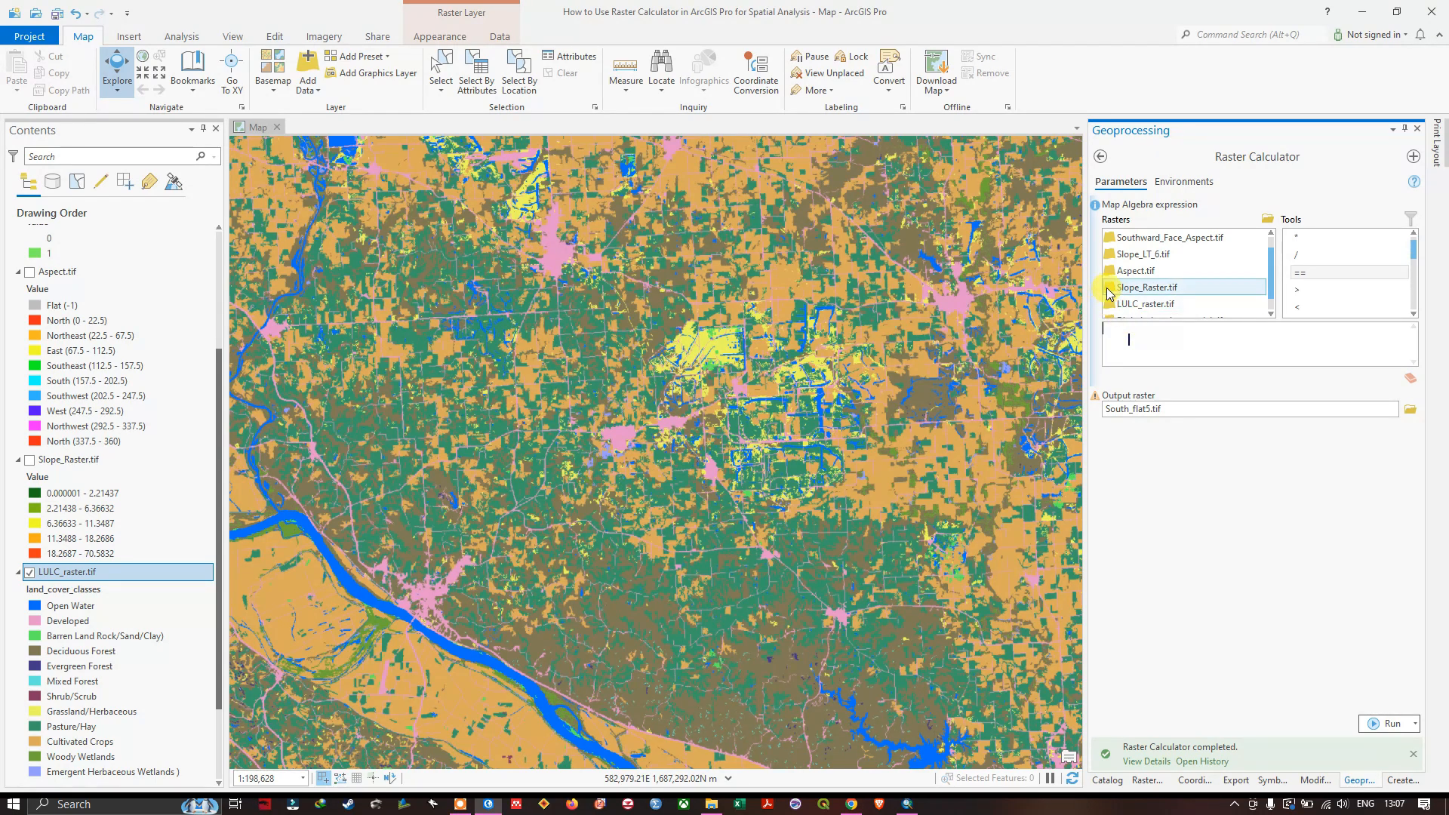
scroll(1137, 313, "down", 1)
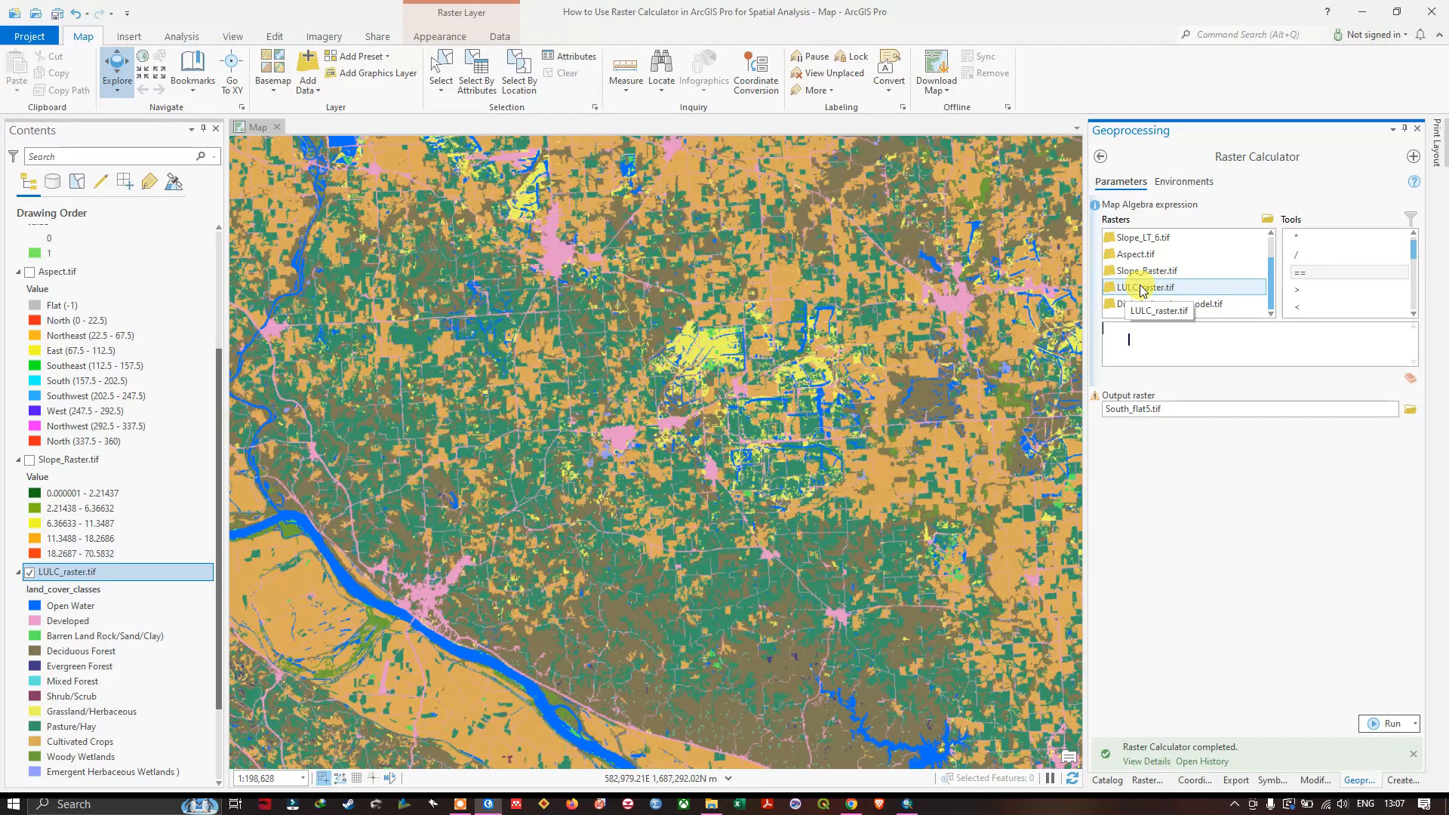
left_click(1149, 292)
double_click(1148, 292)
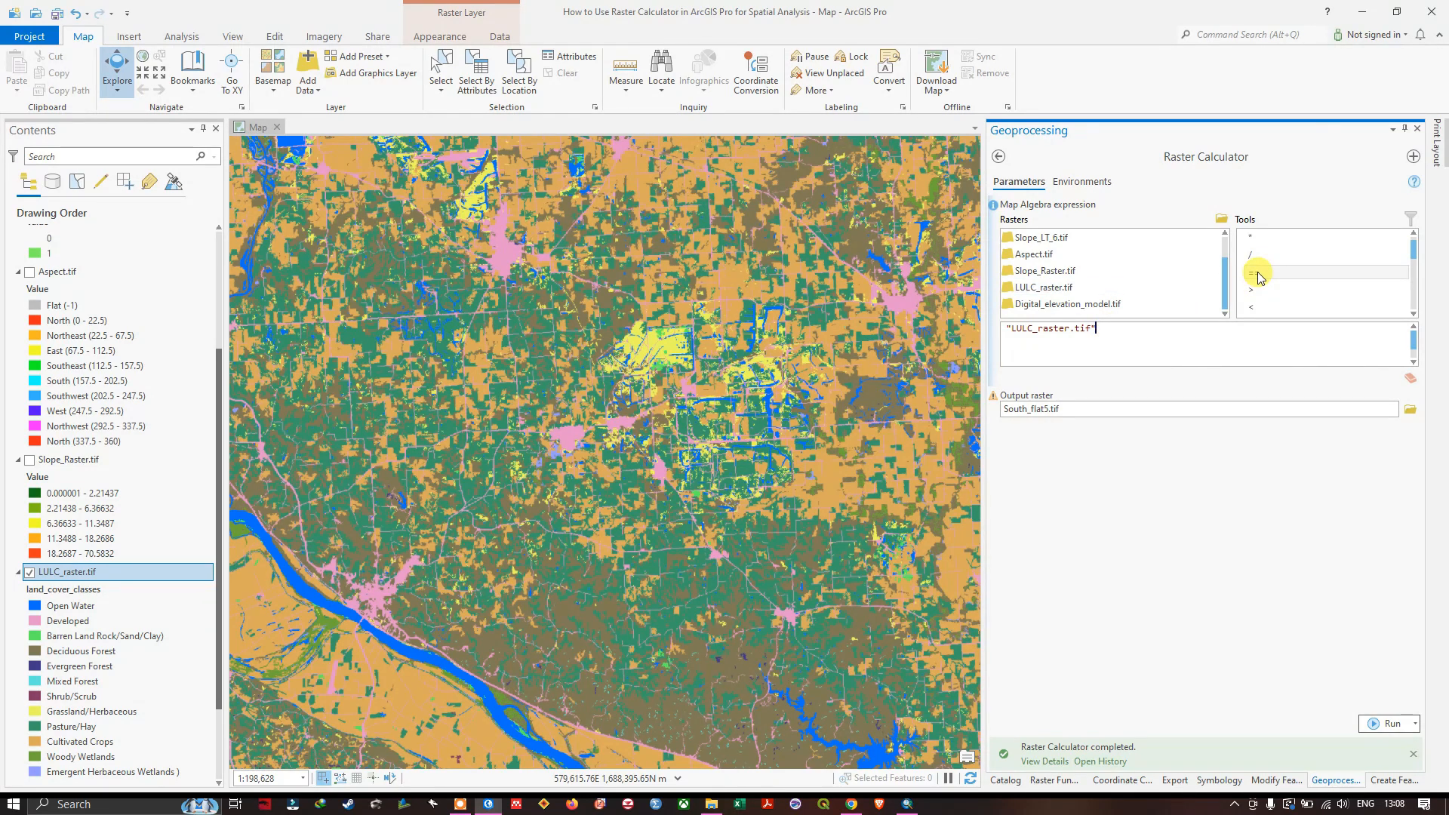
double_click(1257, 272)
Extend the expression with the OR operator (|) and a second condition, "LULC_raster.tif" == 22
scroll(1255, 278, "down", 1)
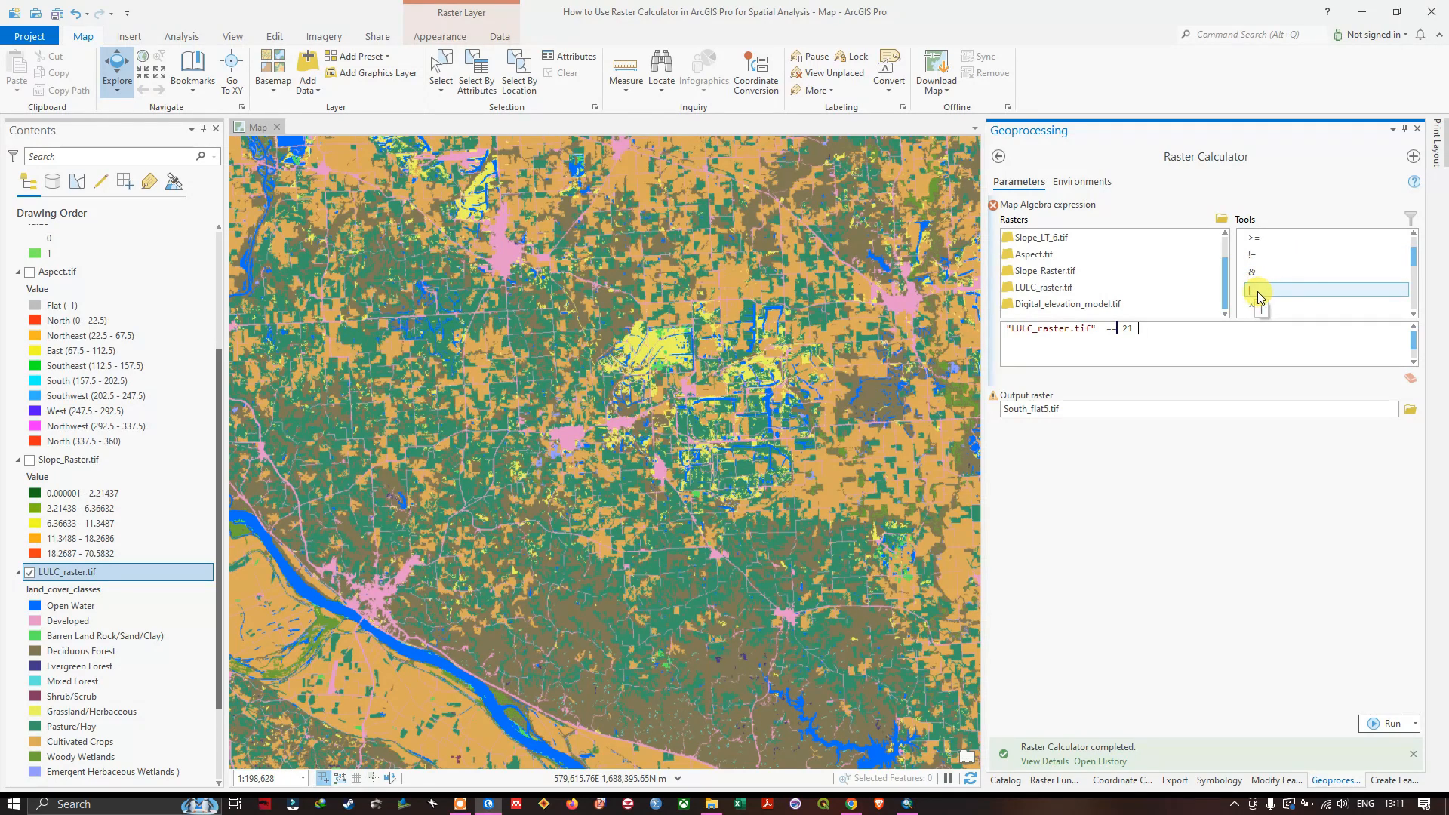
double_click(1254, 291)
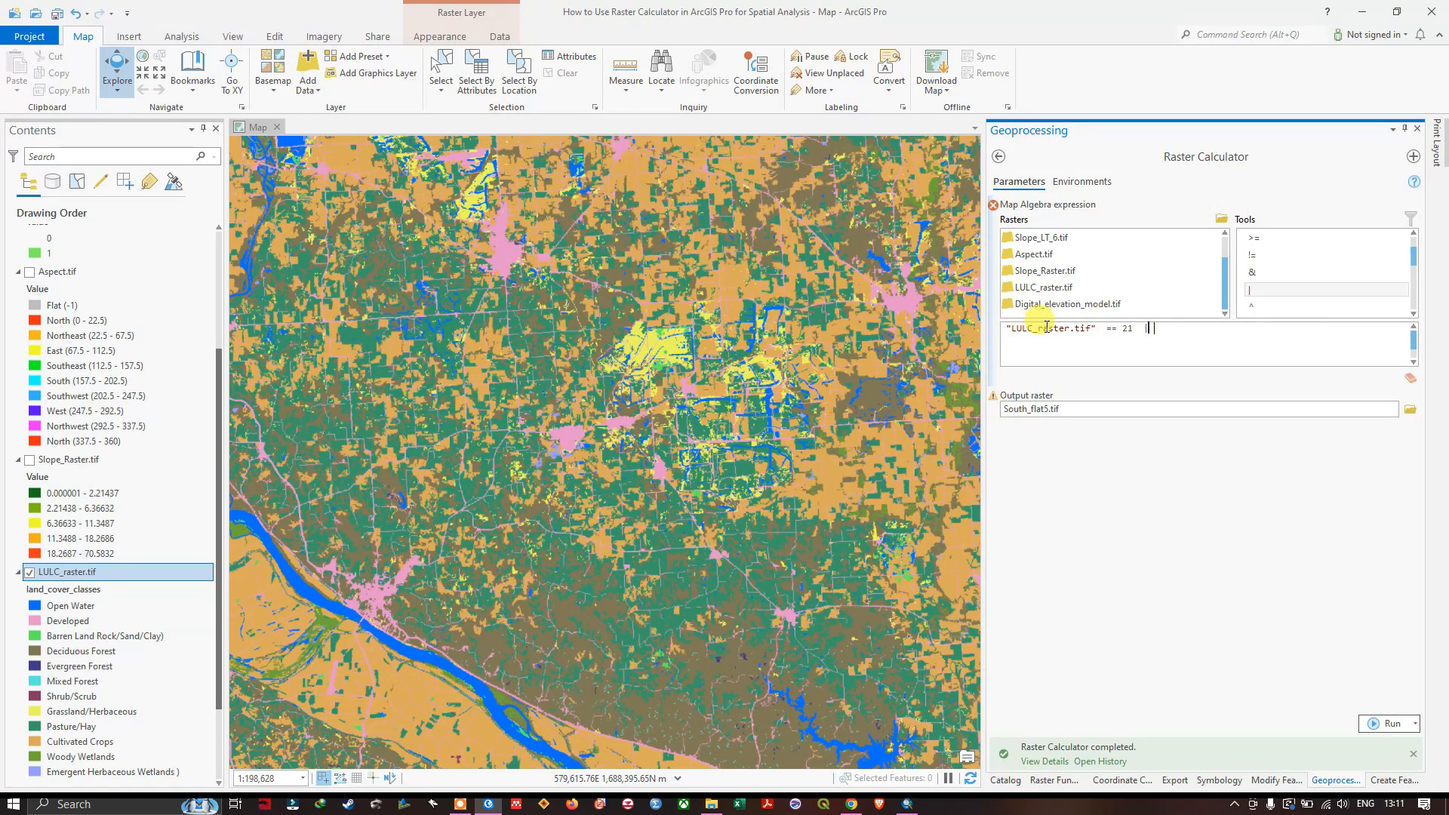
left_click(1045, 294)
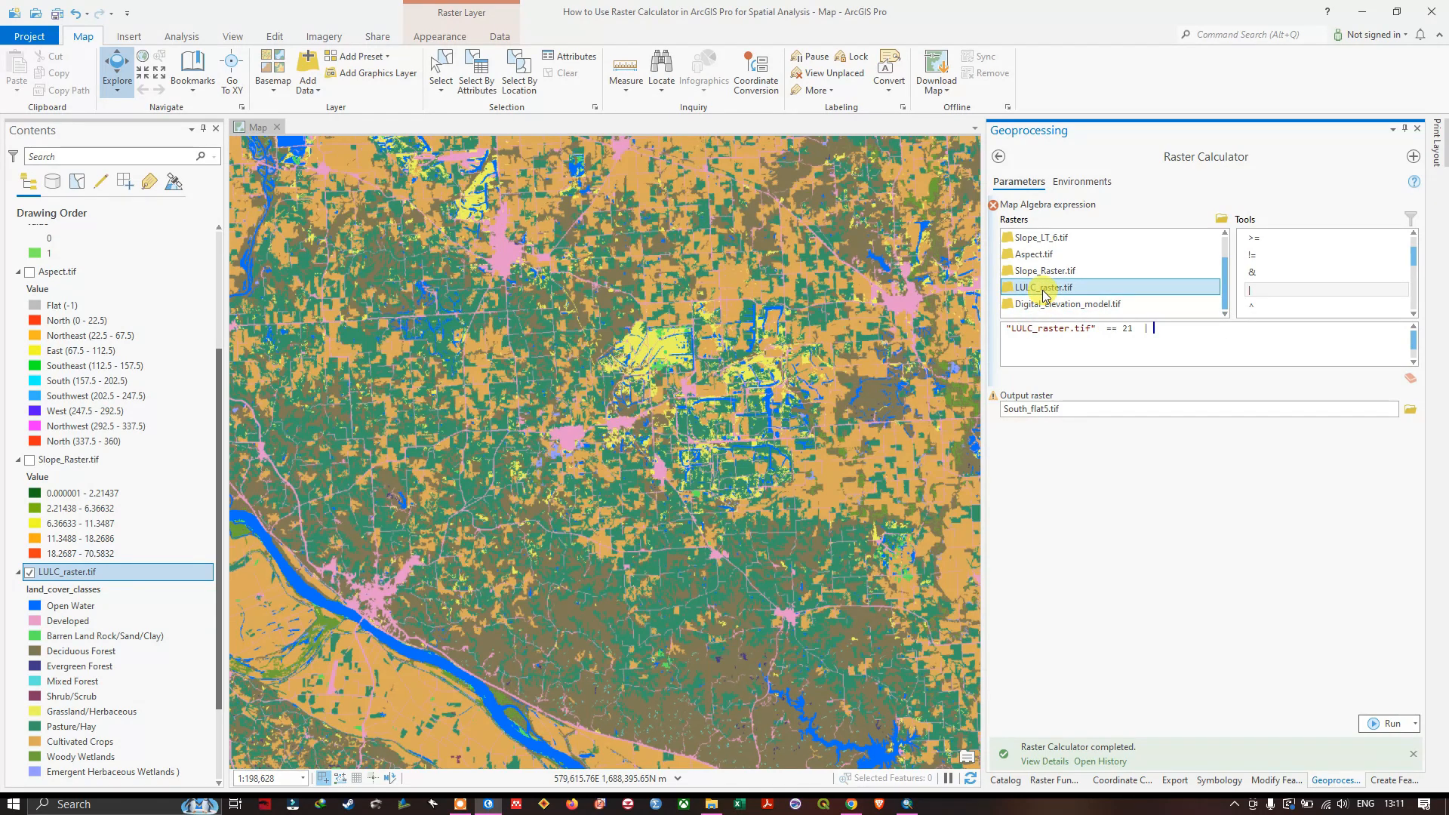
double_click(1045, 294)
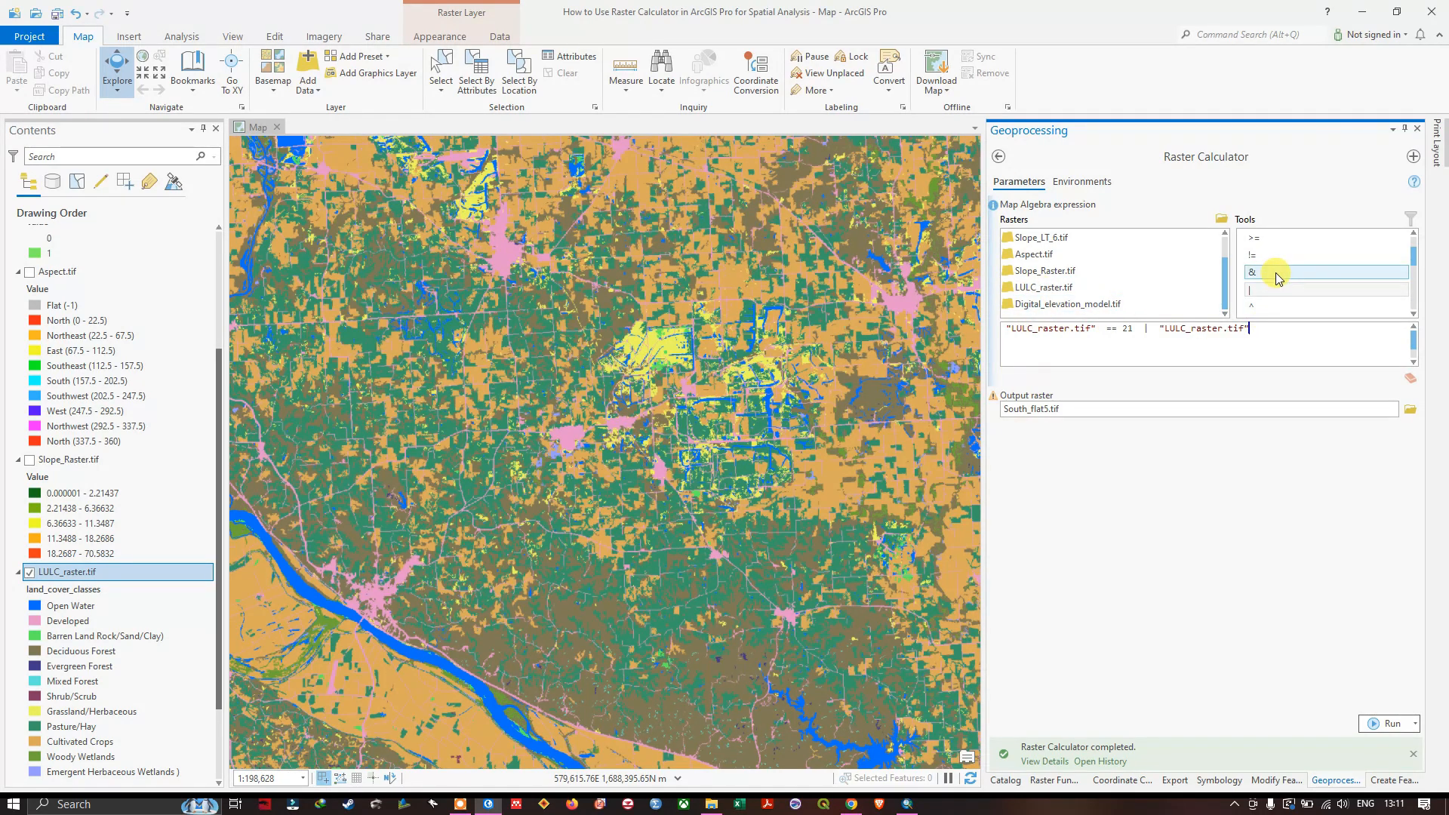
scroll(1275, 283, "up", 2)
scroll(1271, 285, "down", 1)
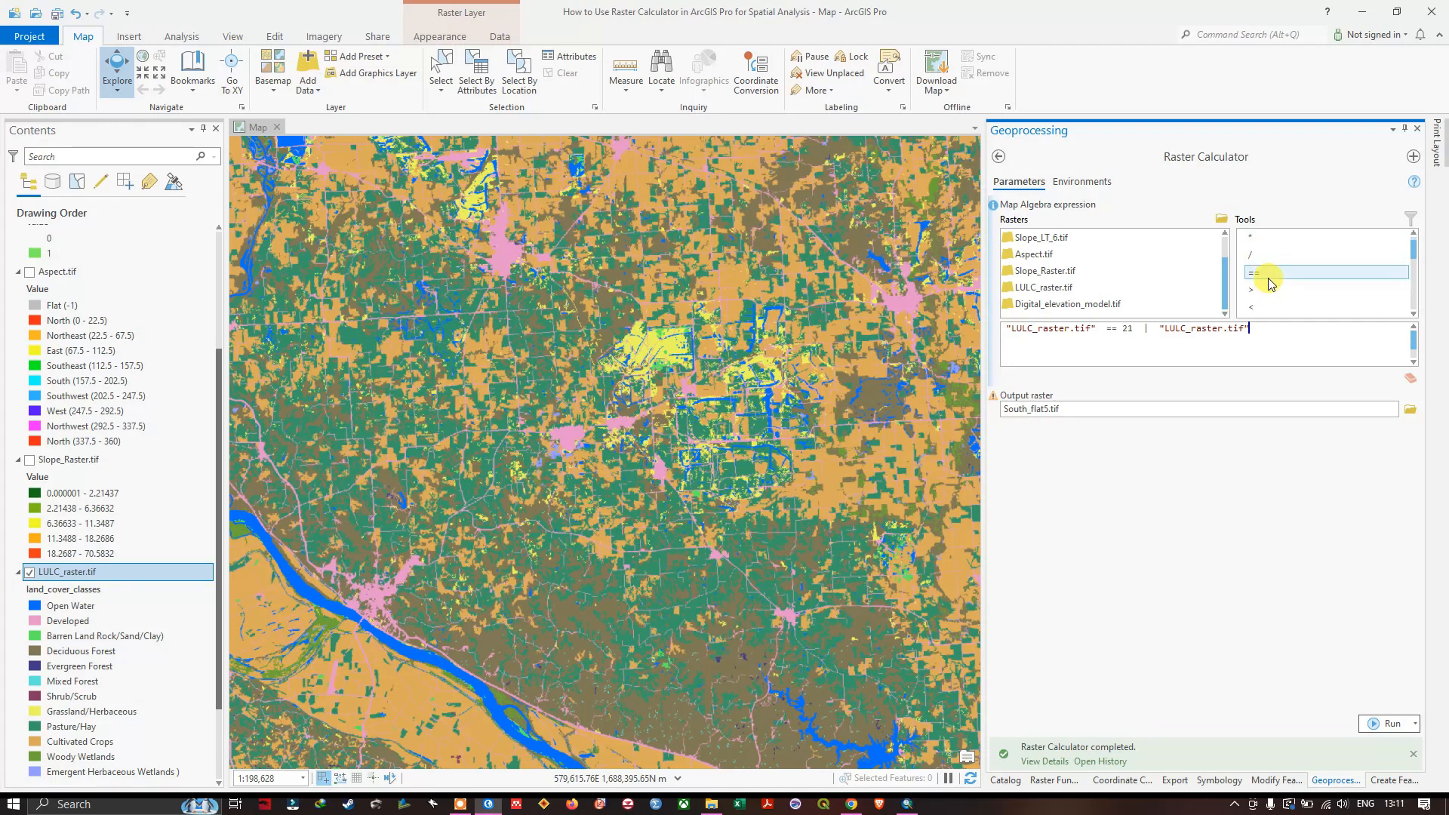
double_click(1268, 273)
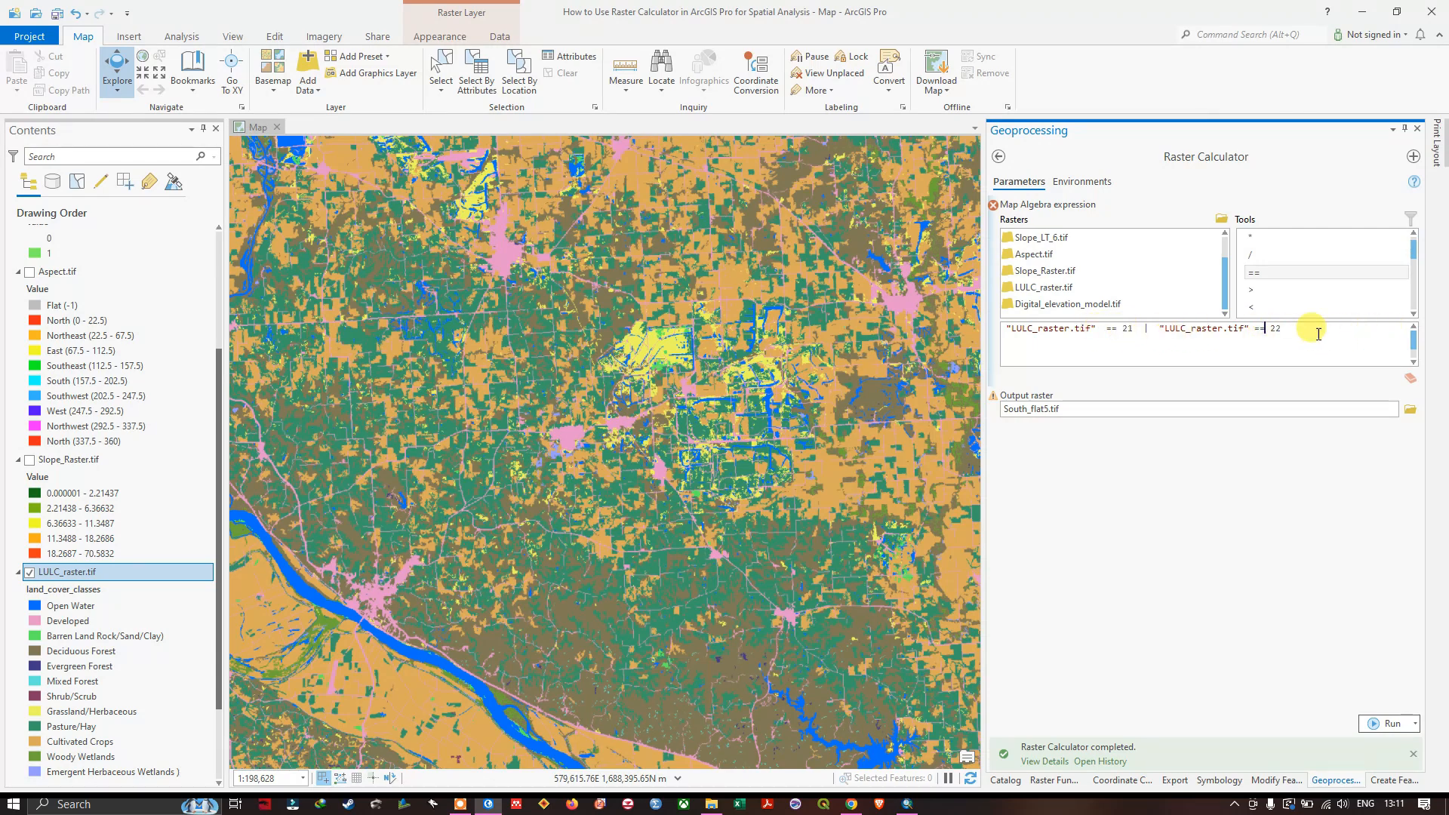
Duplicate the | "LULC_raster.tif" == 22 part twice at the end of the expression and change the copies' values to 23 and 24
left_click_drag(1279, 329, 1142, 329)
key("ctrl+c")
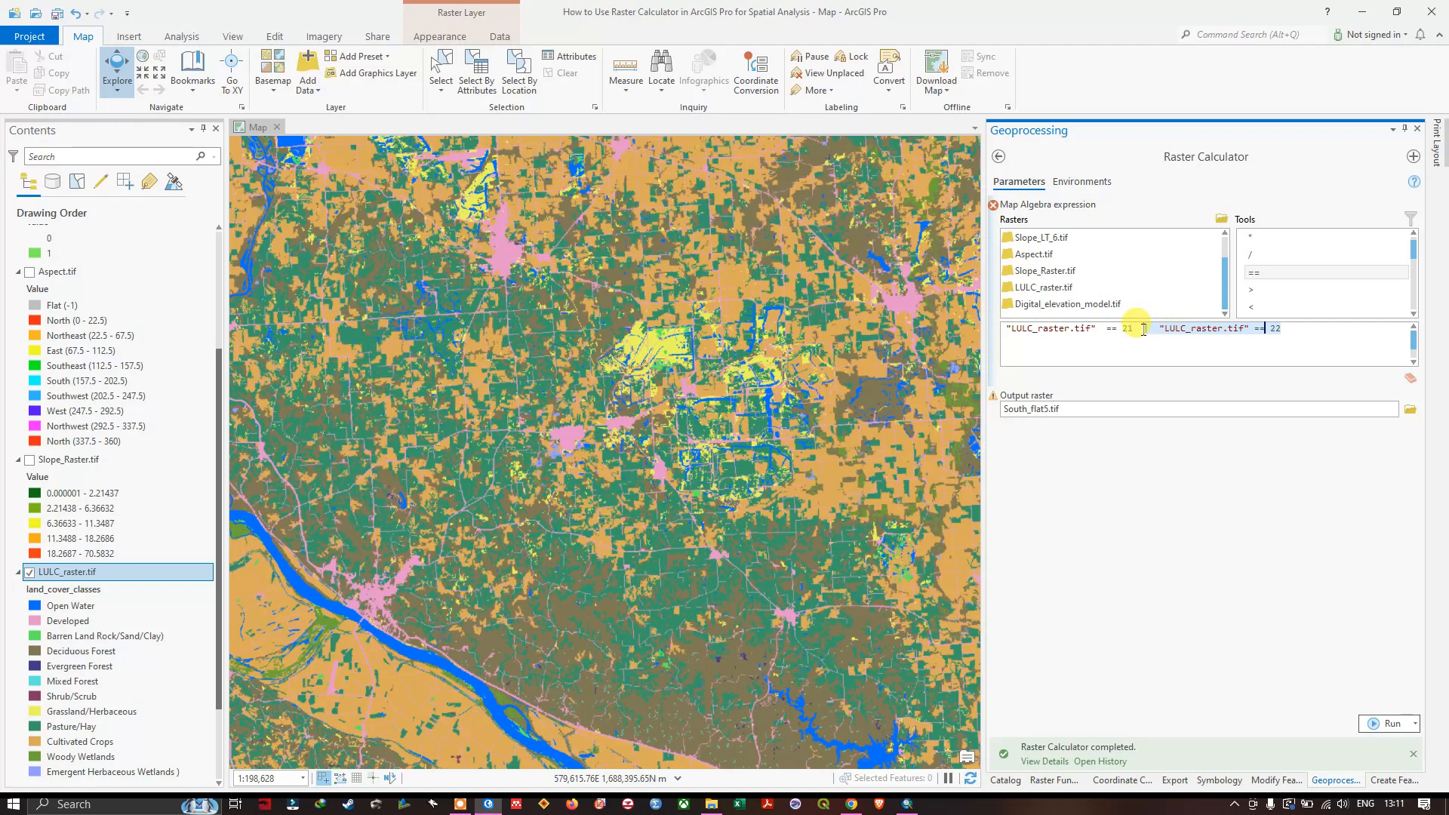
left_click(1295, 329)
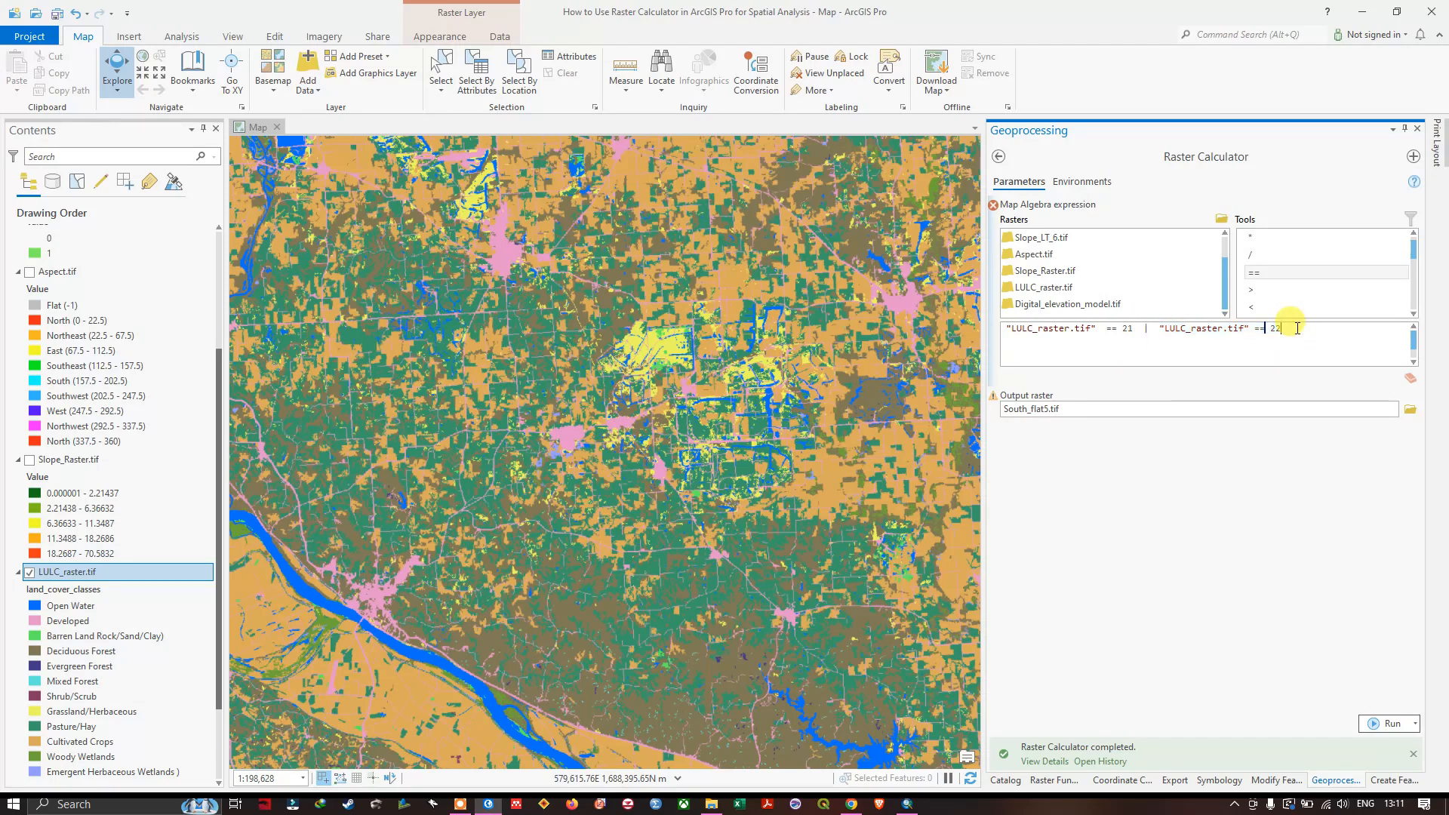
key("ctrl+v")
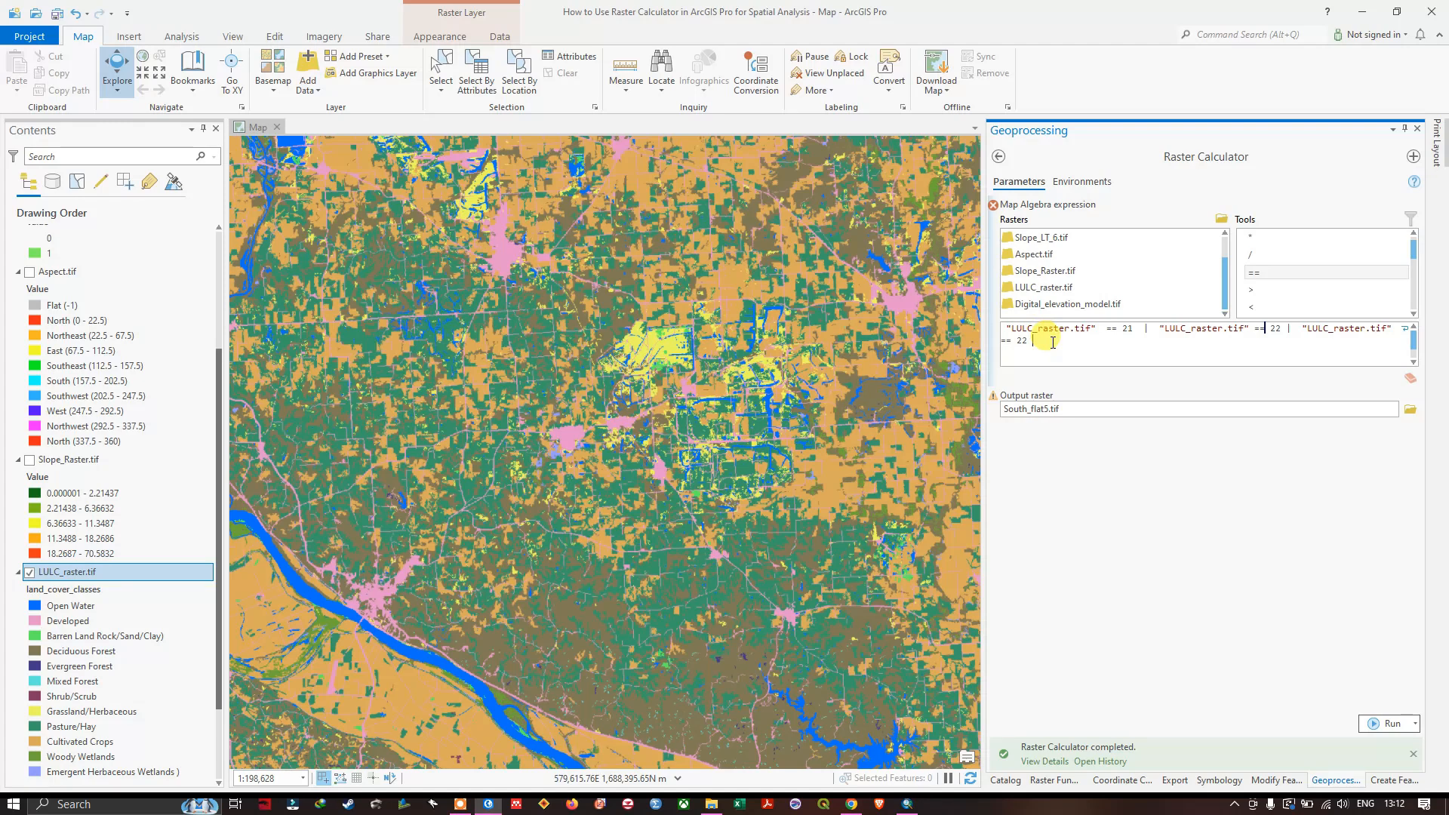
key("ctrl+v")
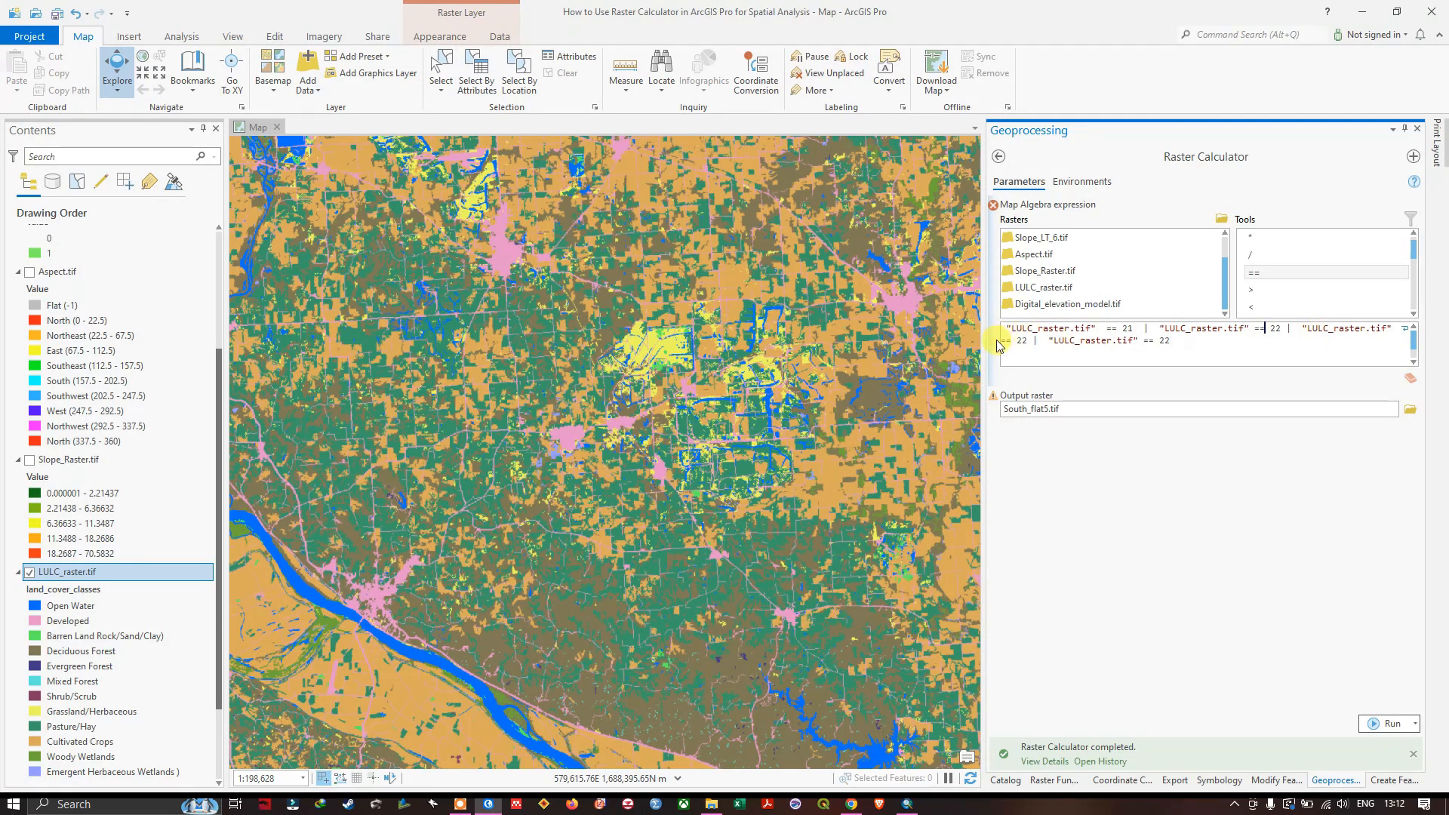
left_click(1027, 340)
key("BackSpace")
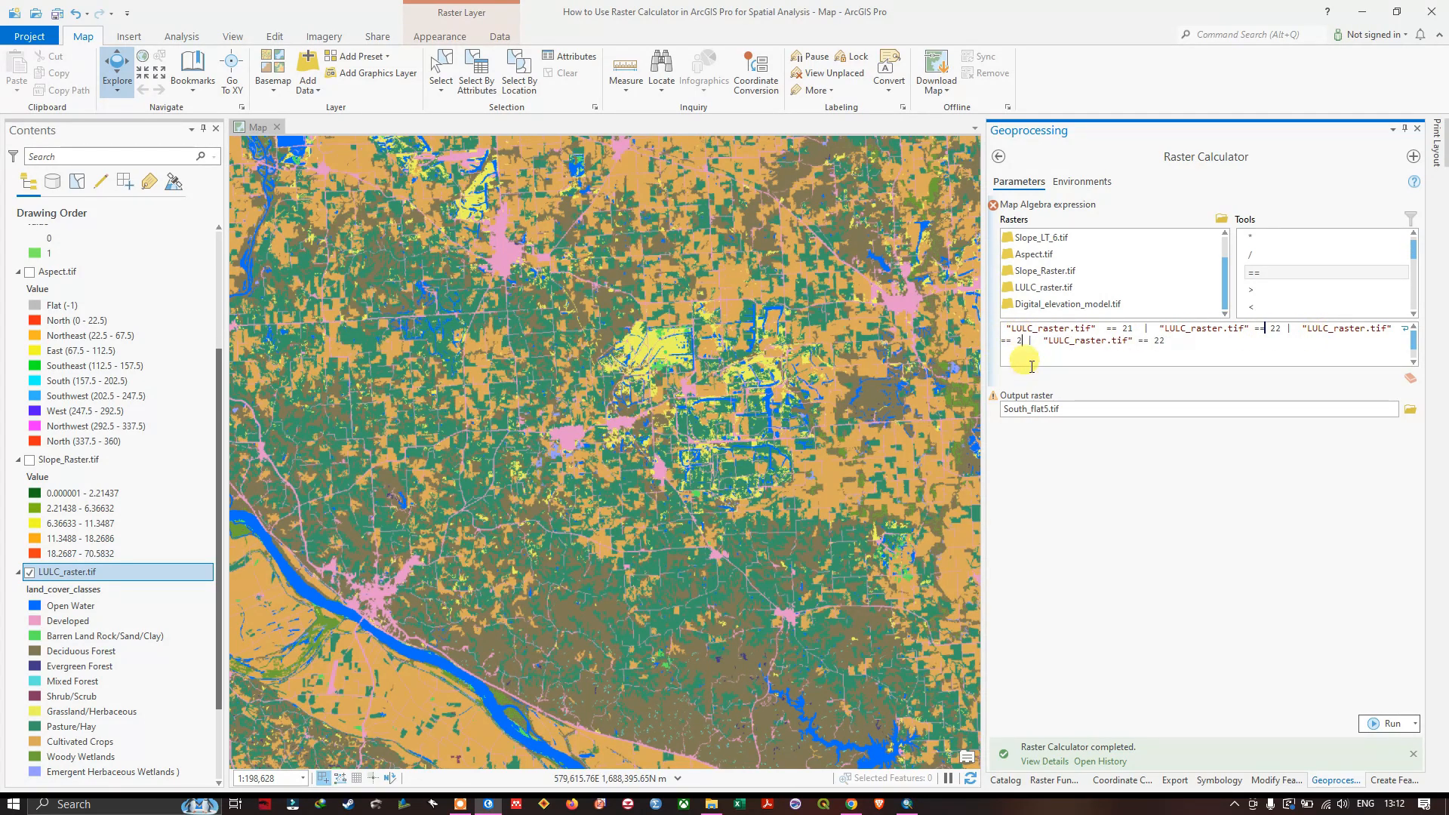
type("3")
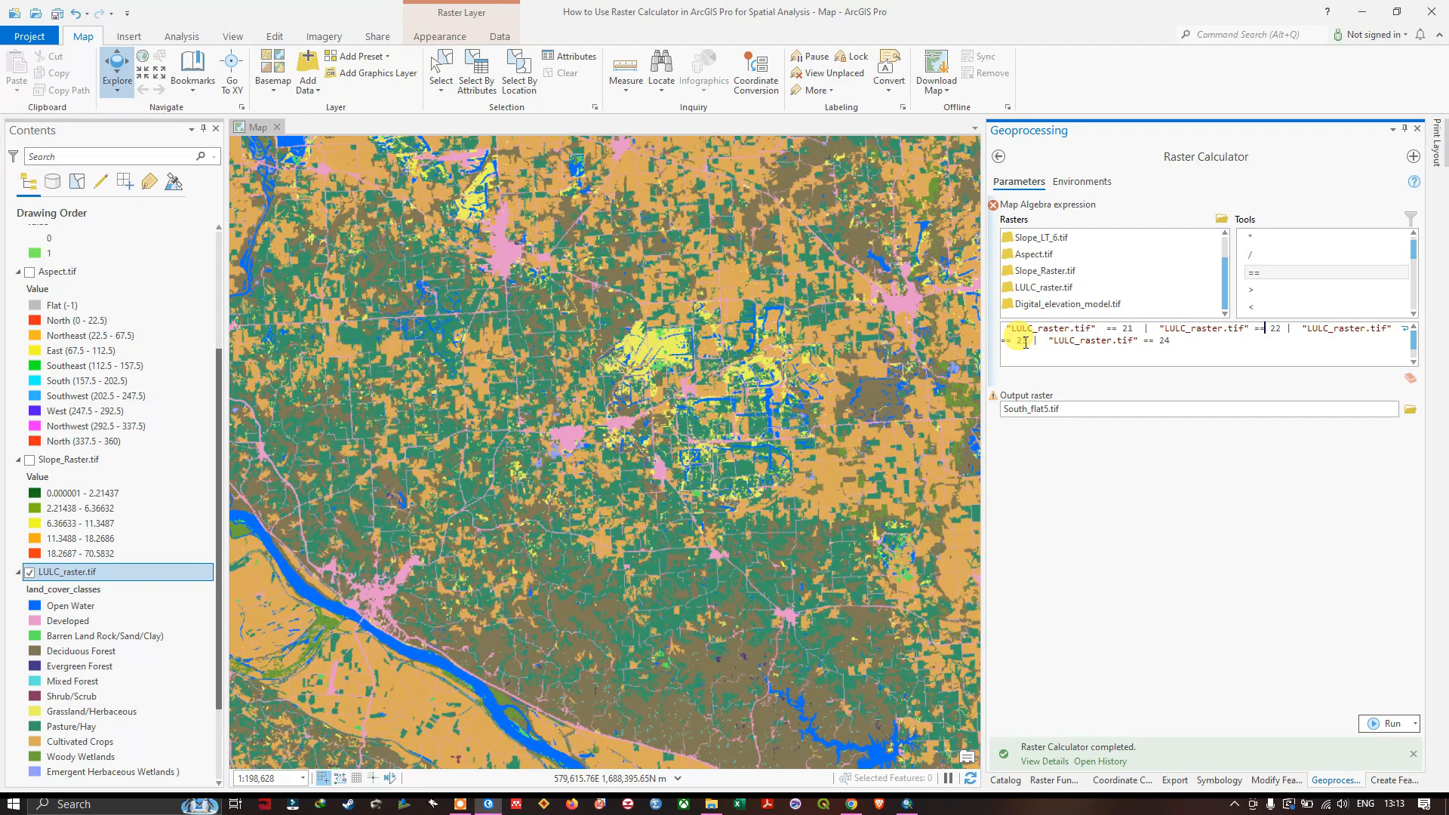
Enclose each of the four LULC_raster.tif conditions in its own parentheses and validate the expression
type("(")
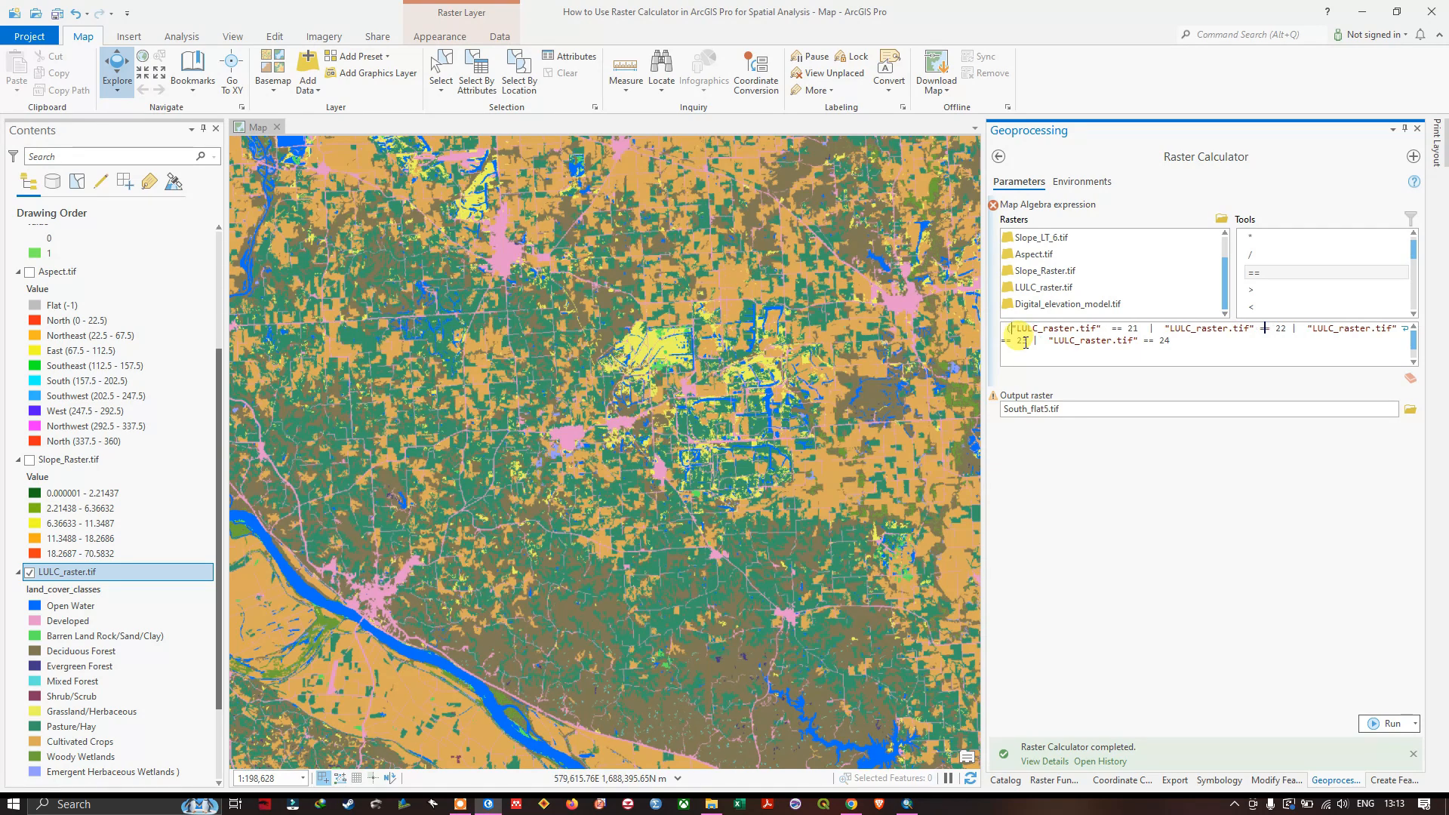
left_click(1142, 328)
type(")")
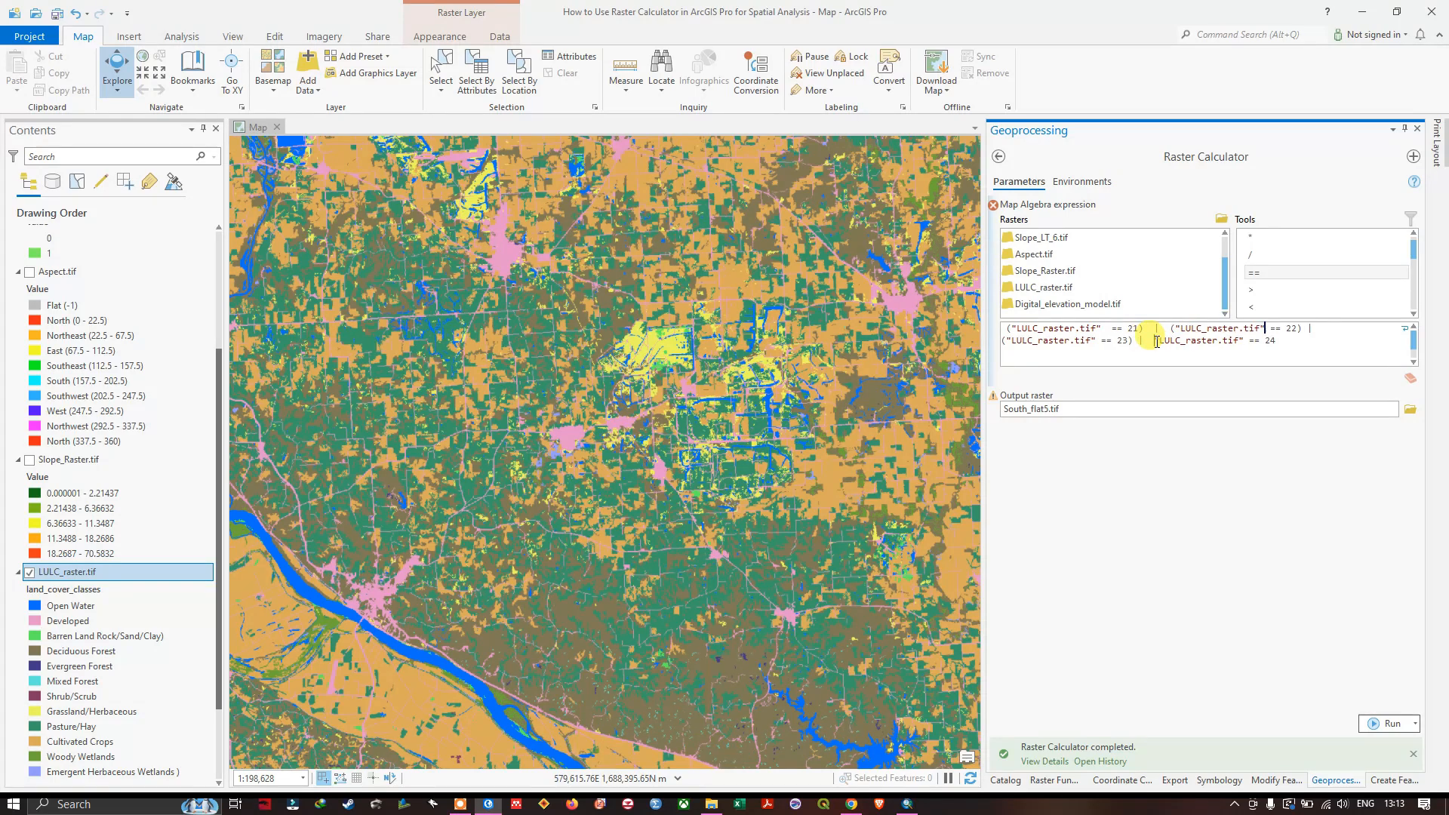
left_click(1155, 343)
type("(")
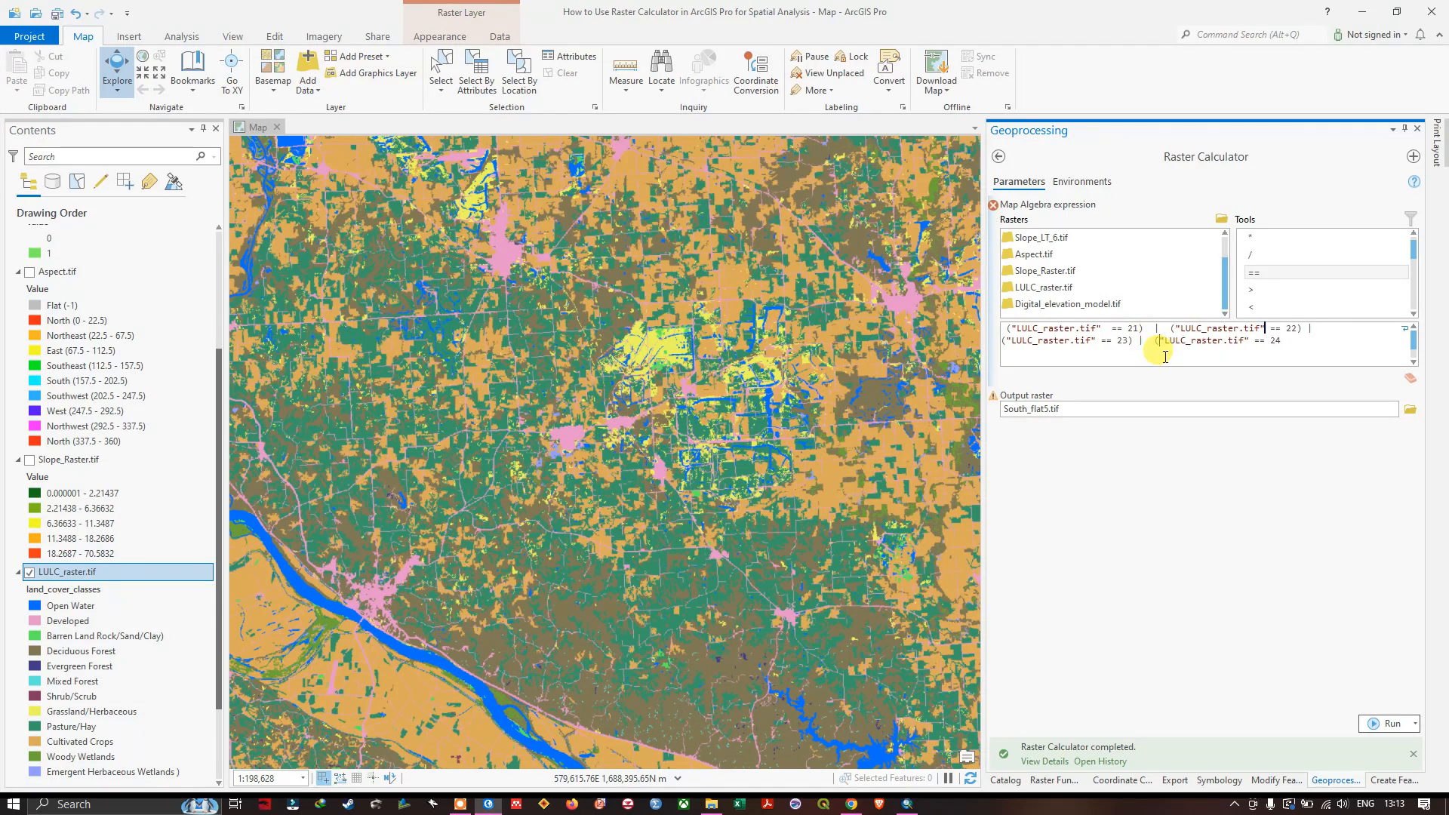
left_click(1282, 341)
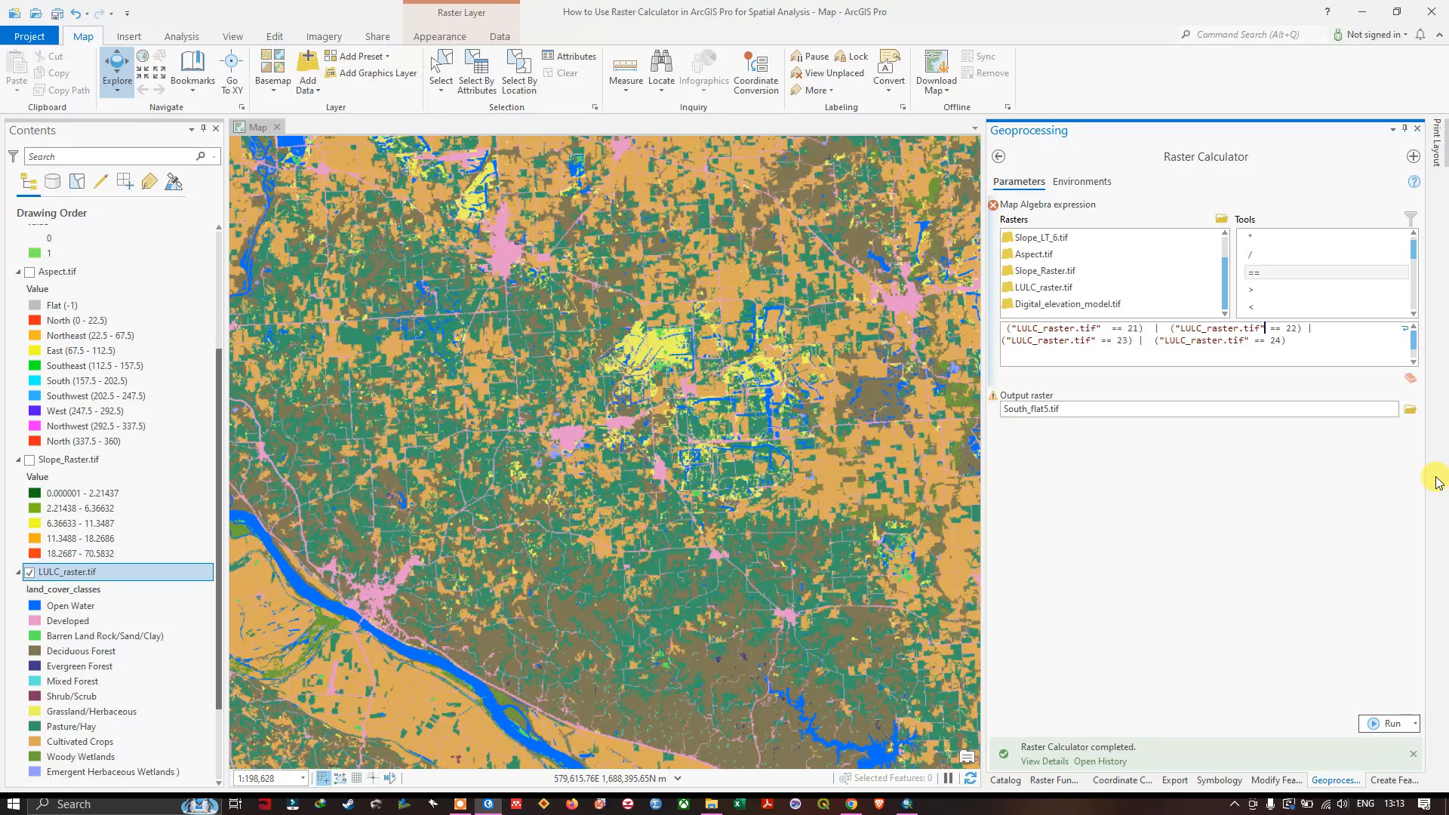
left_click(1214, 447)
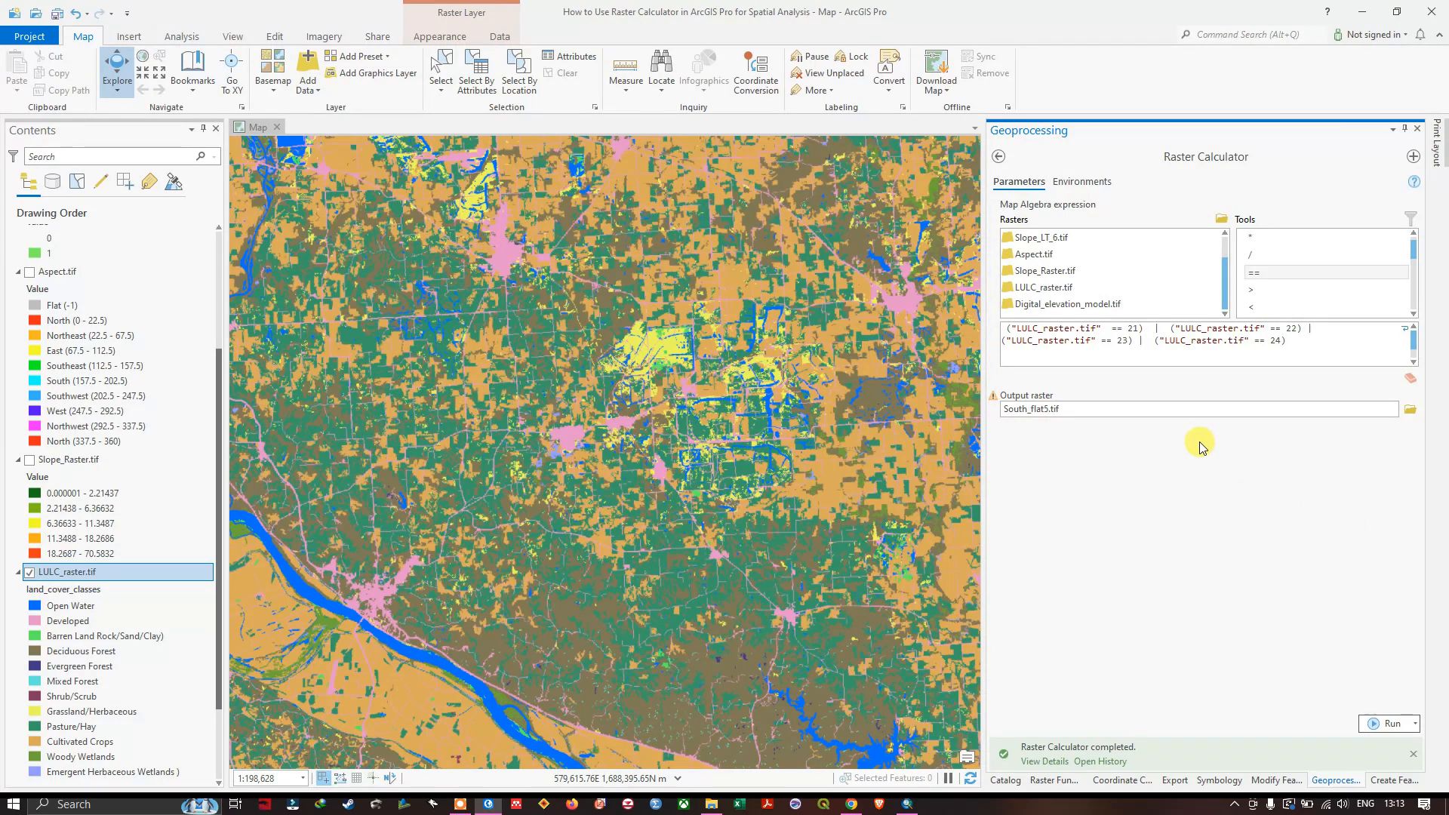
Save the output raster as Developed.tif in the Dataset folder and run the raster calculation
left_click(1409, 410)
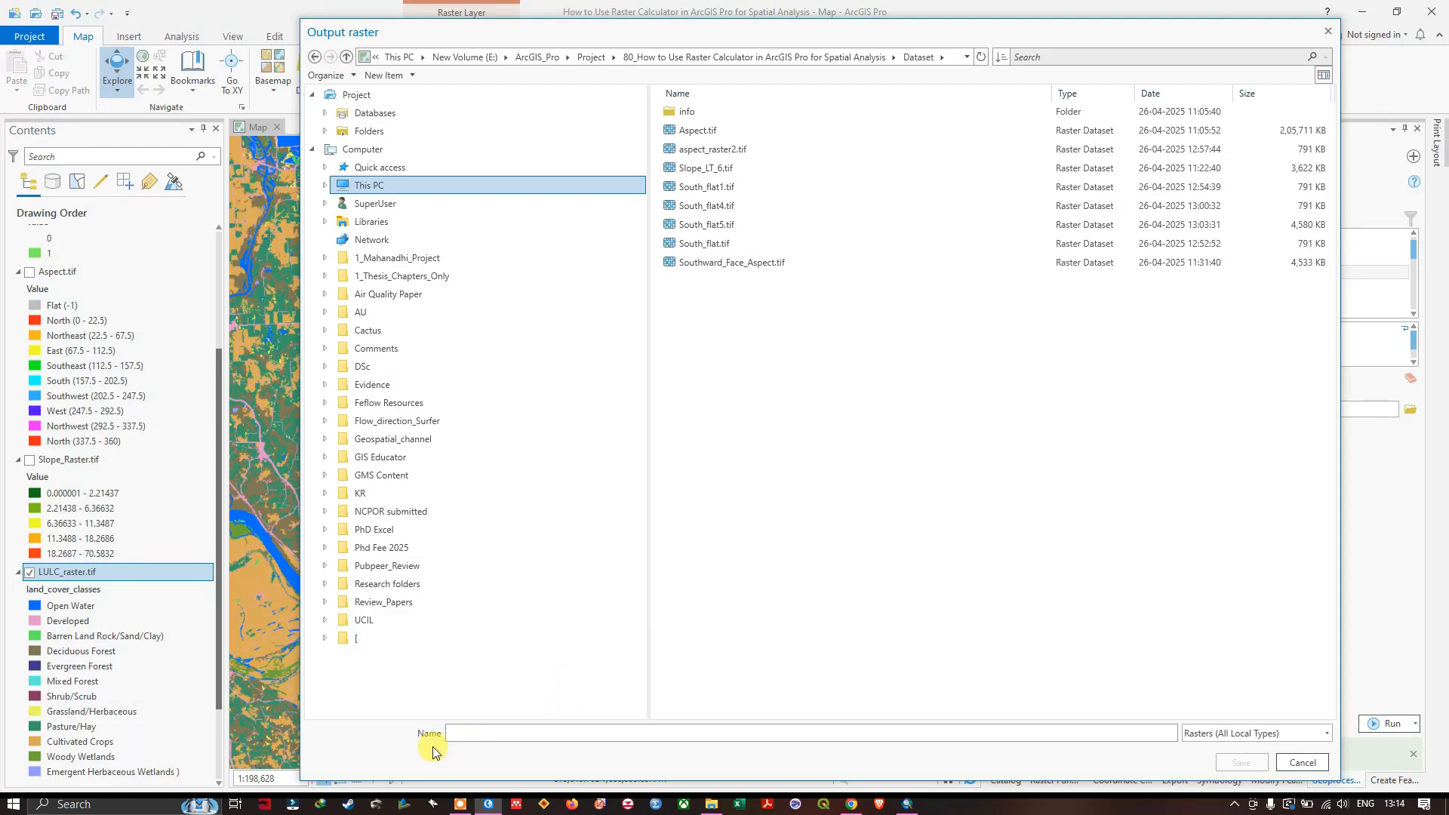
left_click(484, 736)
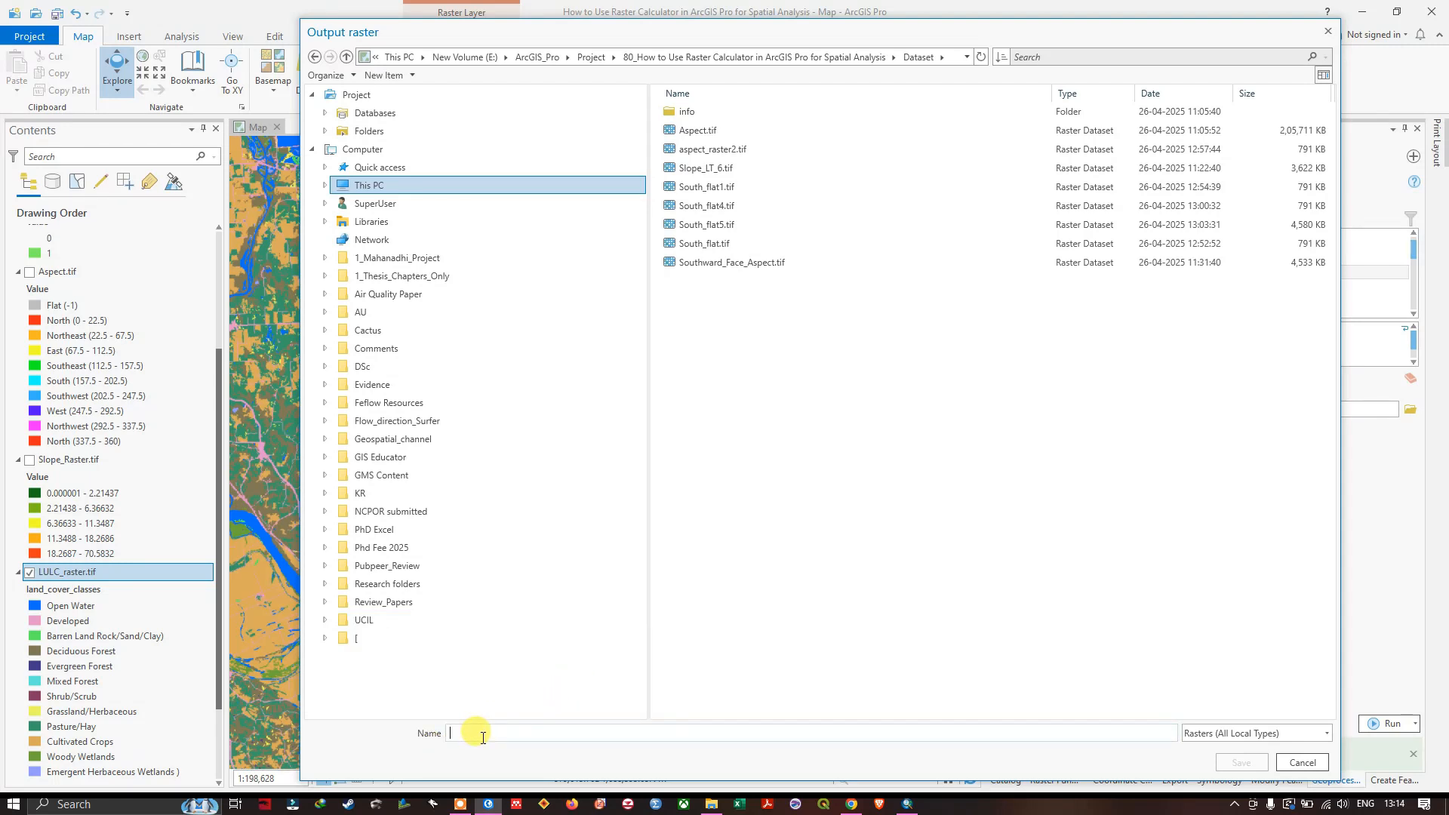
type("Developed.tif")
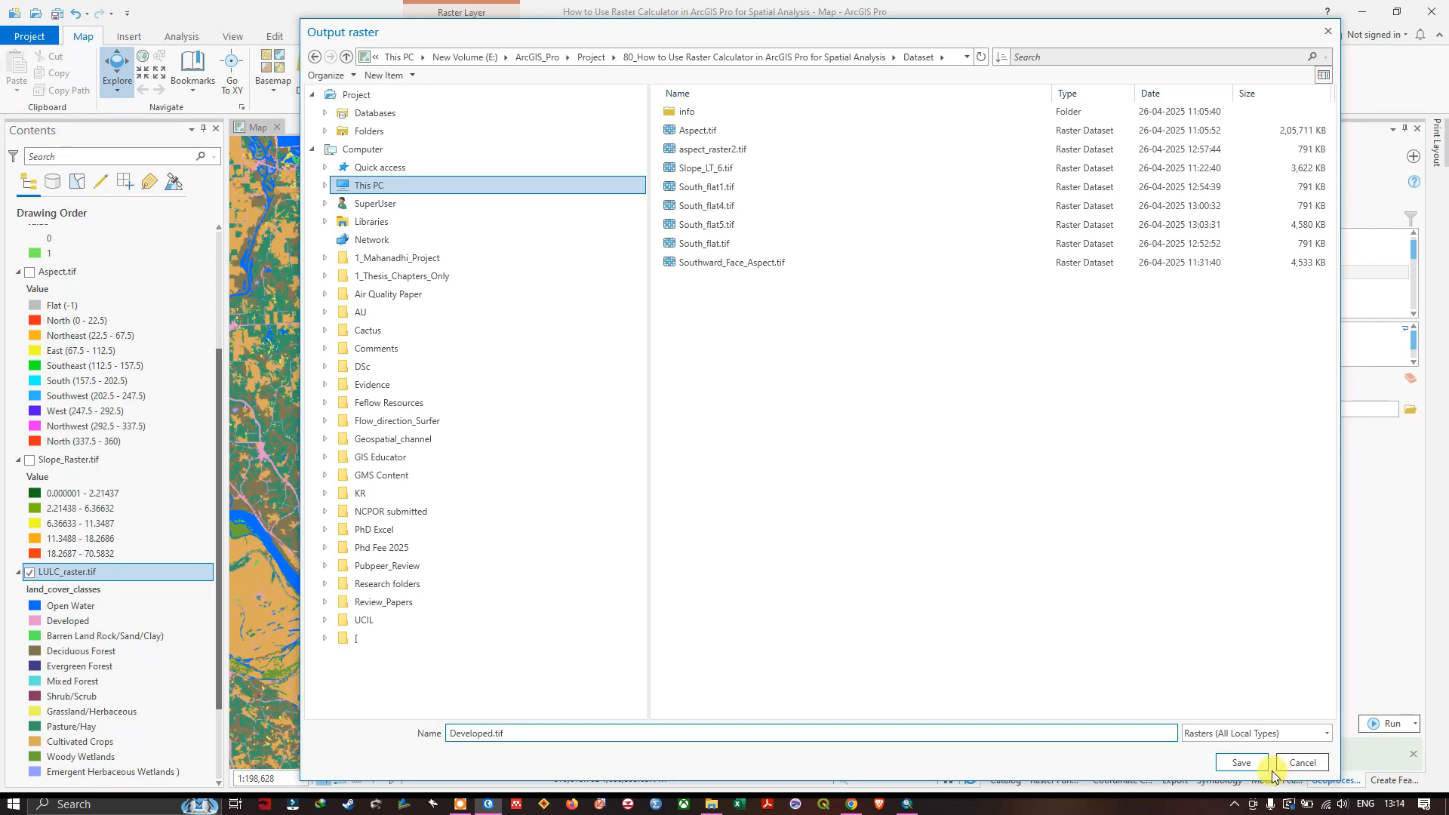
left_click(1241, 762)
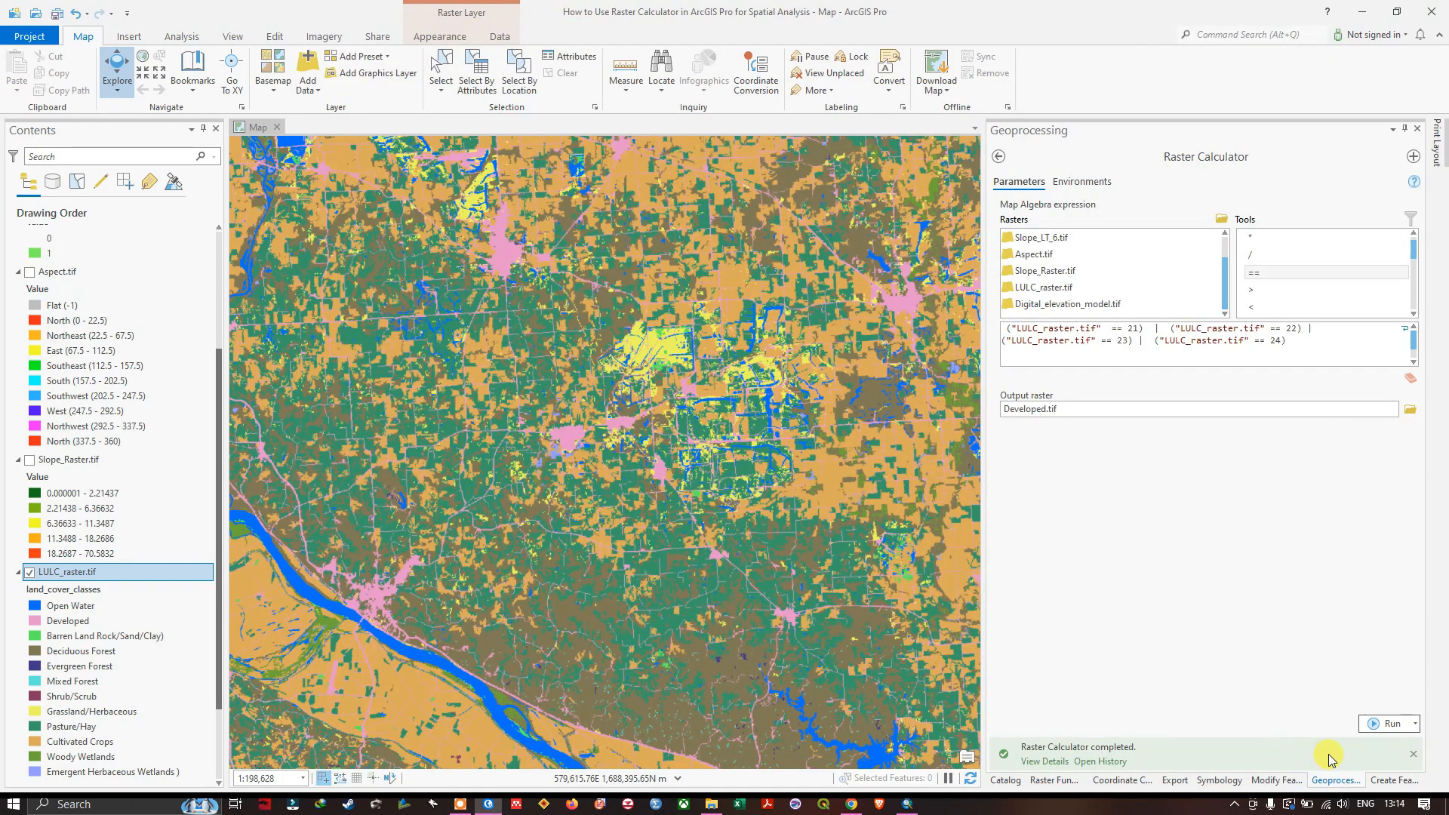
left_click(1412, 754)
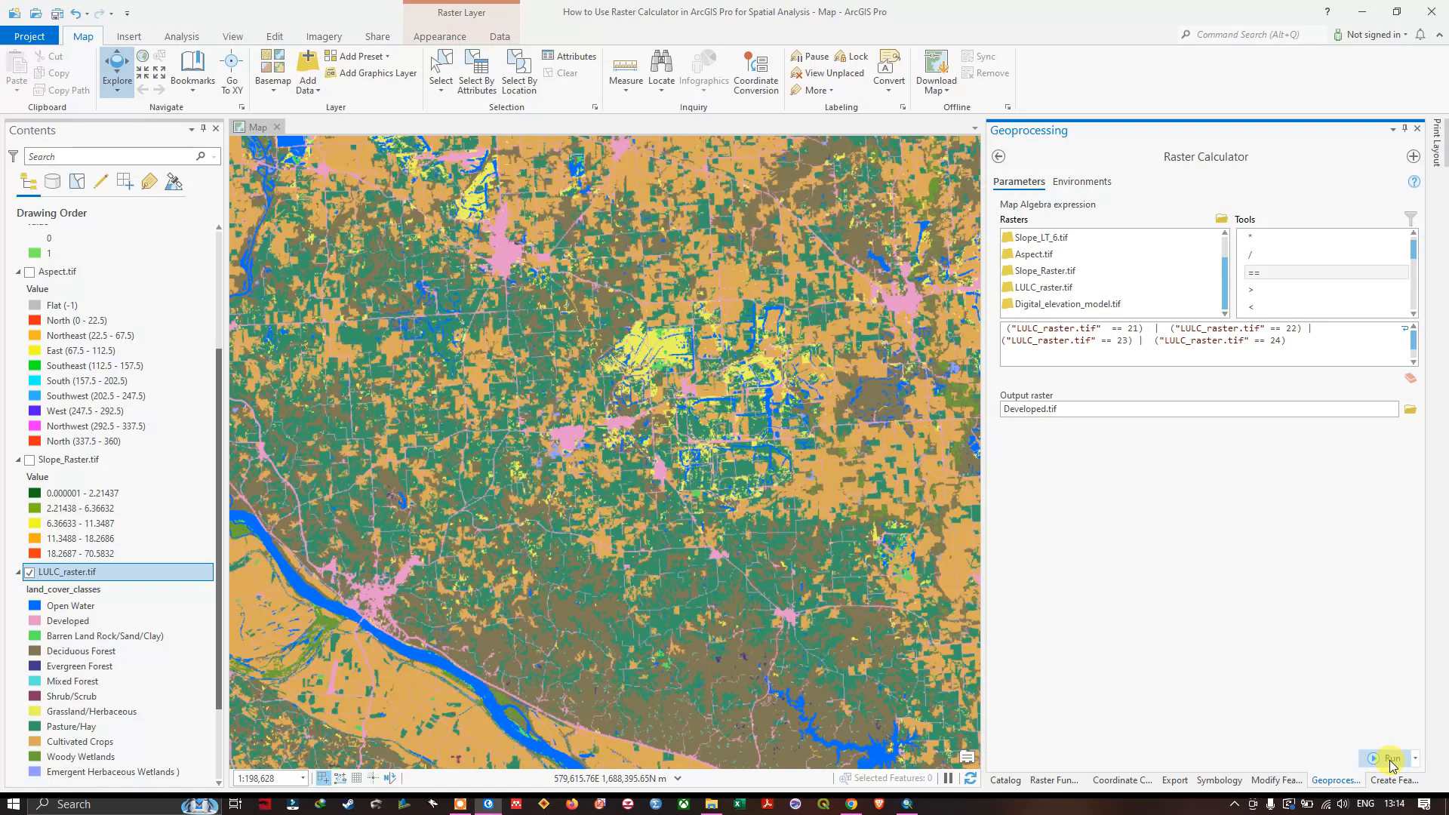
left_click(1391, 759)
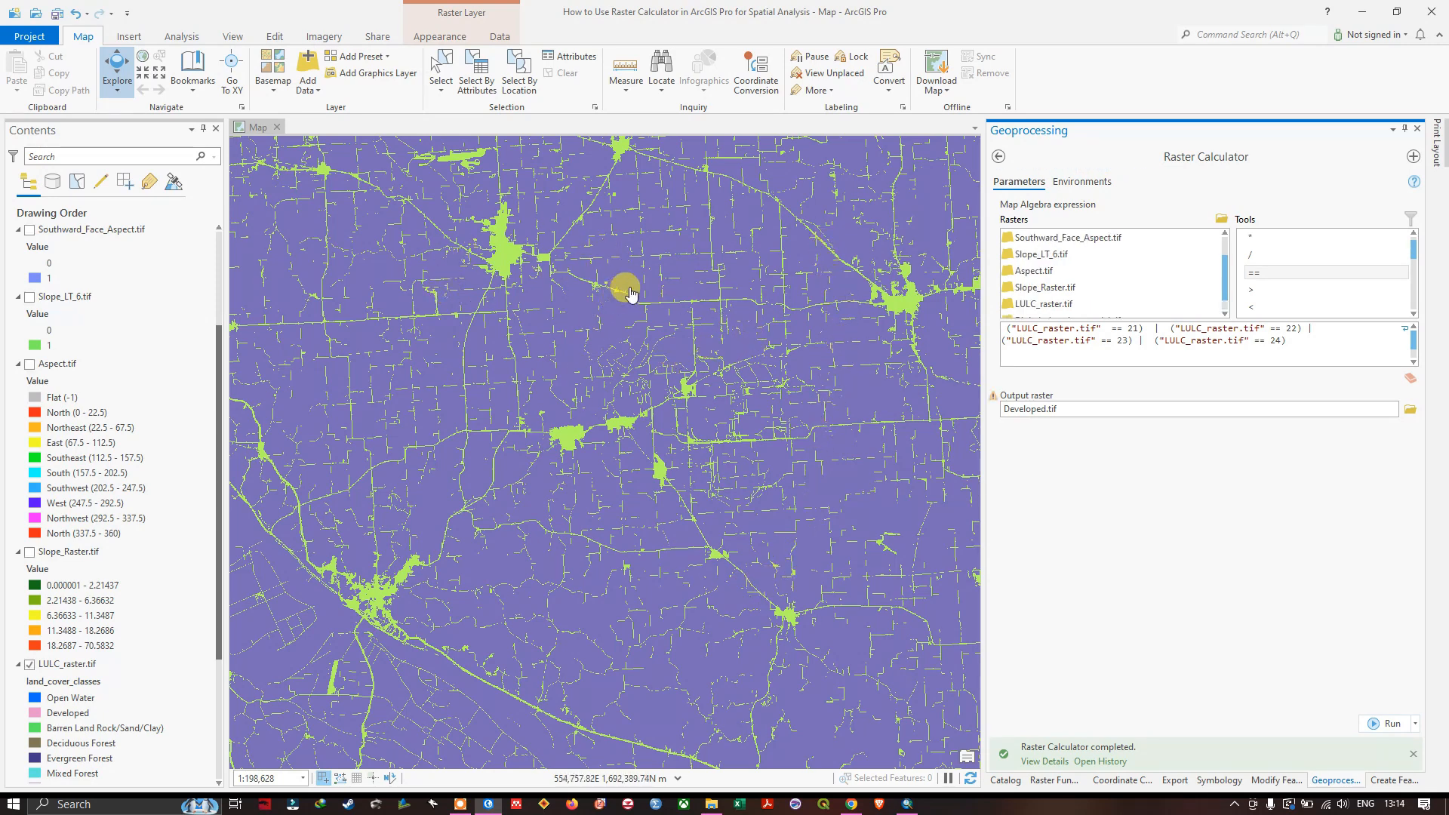
Examine the Developed.tif raster on the map and its value classes in the layer list
left_click_drag(624, 285, 556, 291)
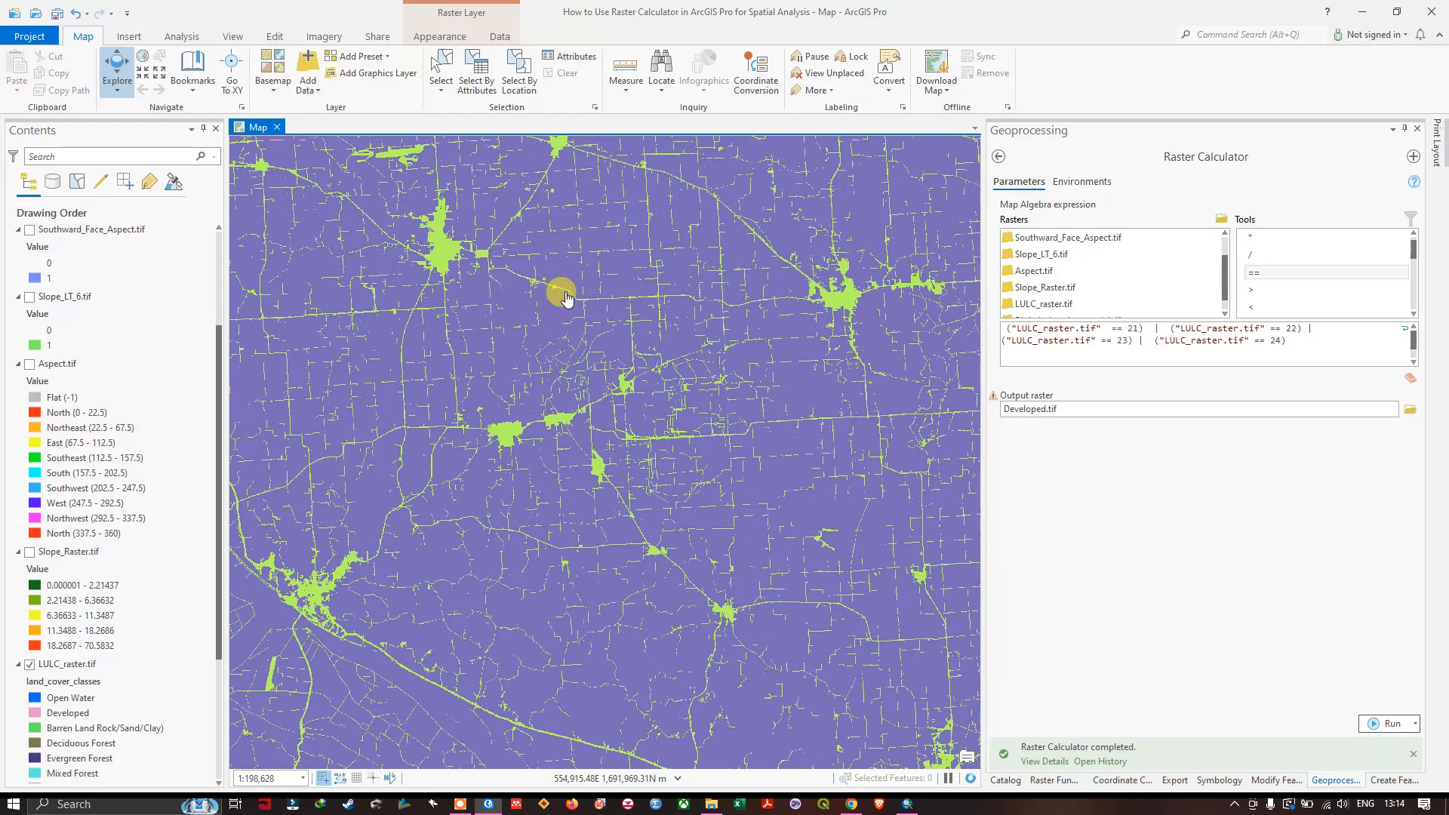
scroll(86, 304, "down", 1)
scroll(86, 304, "up", 5)
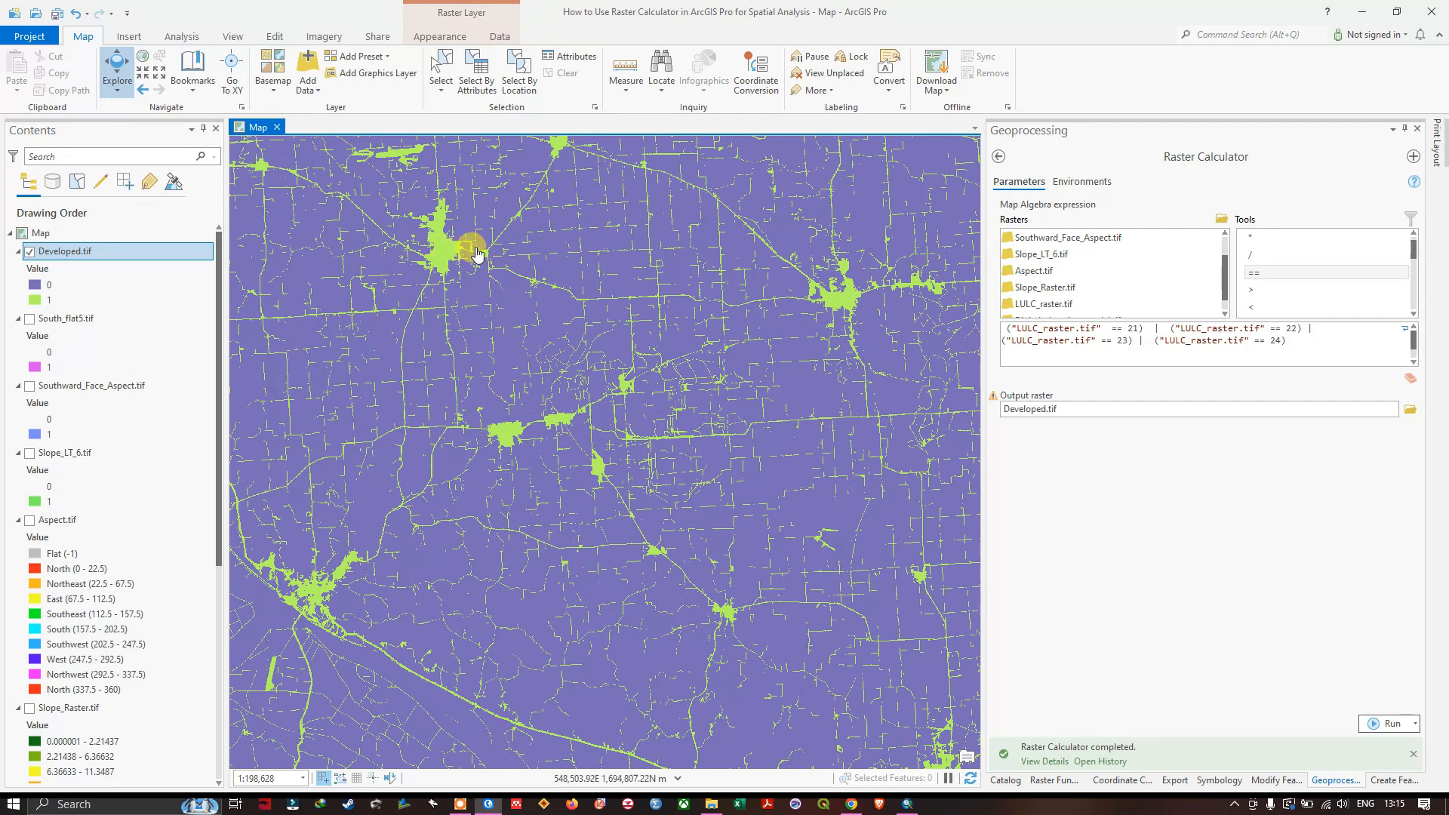
mouse_move(456, 227)
left_mouse_down()
mouse_move(495, 307)
mouse_move(479, 218)
left_mouse_up()
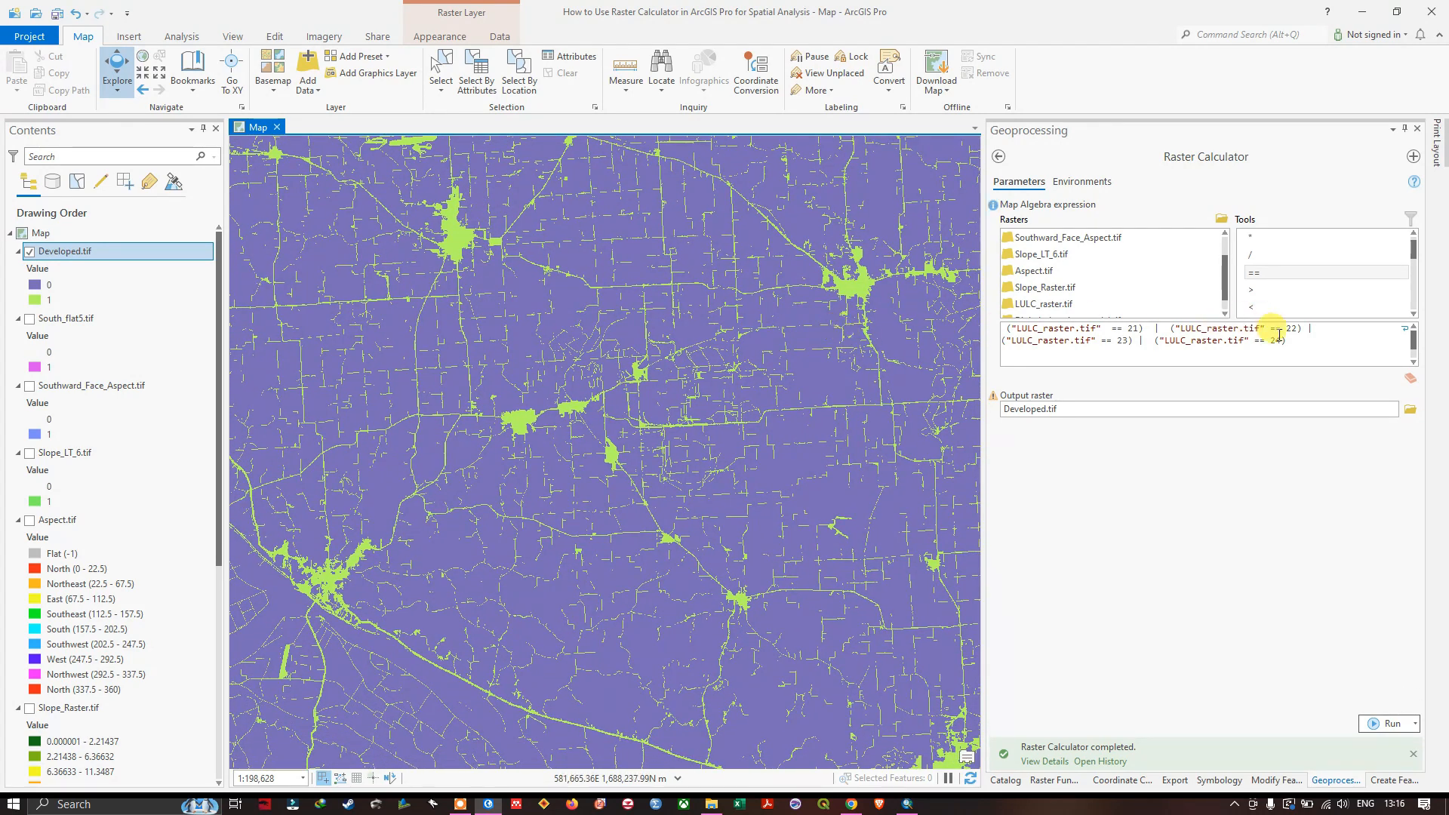
Replace the whole map algebra expression with the condition "Developed.tif" == 1
left_click_drag(1317, 339, 1026, 326)
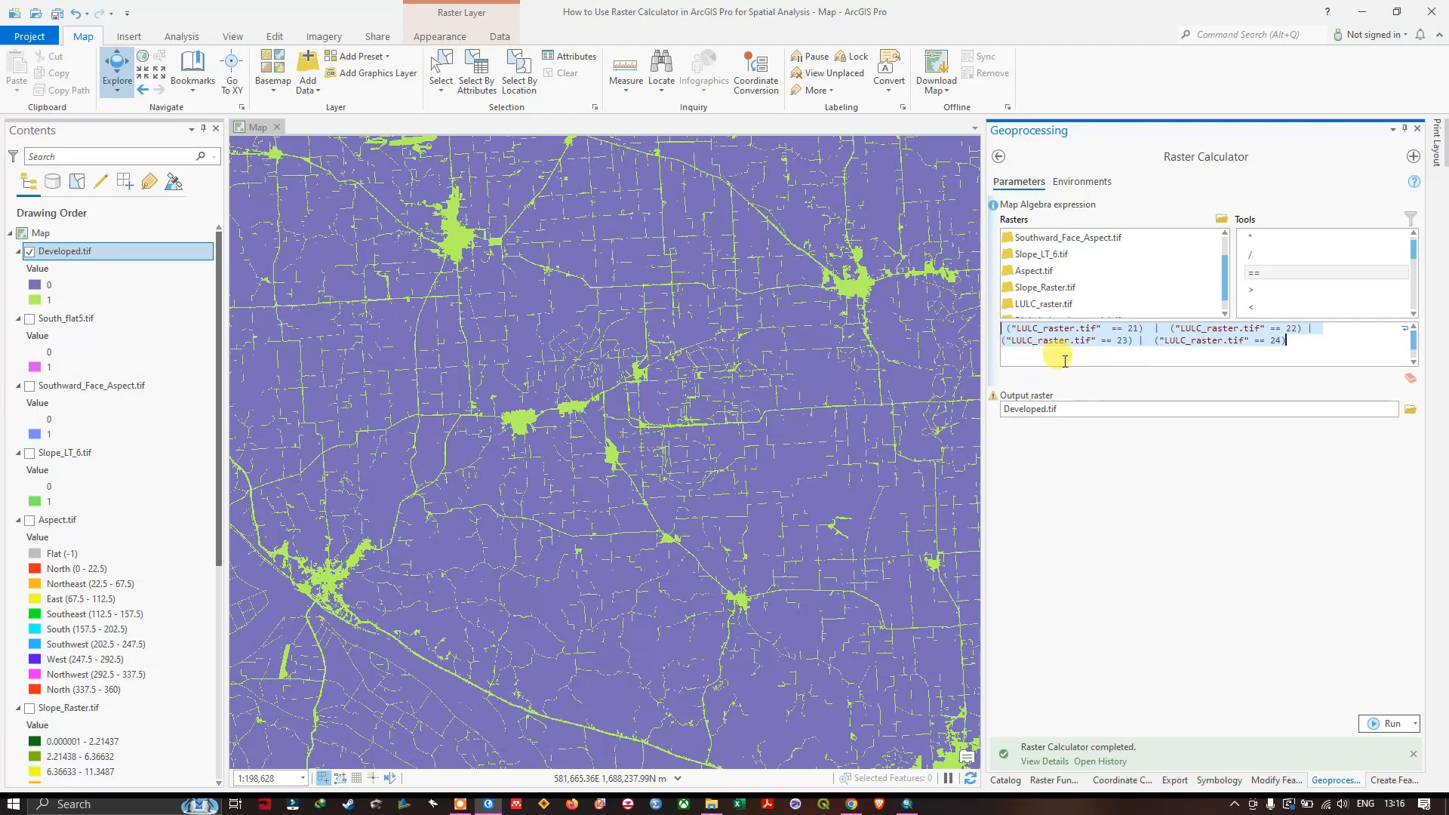
key("Delete")
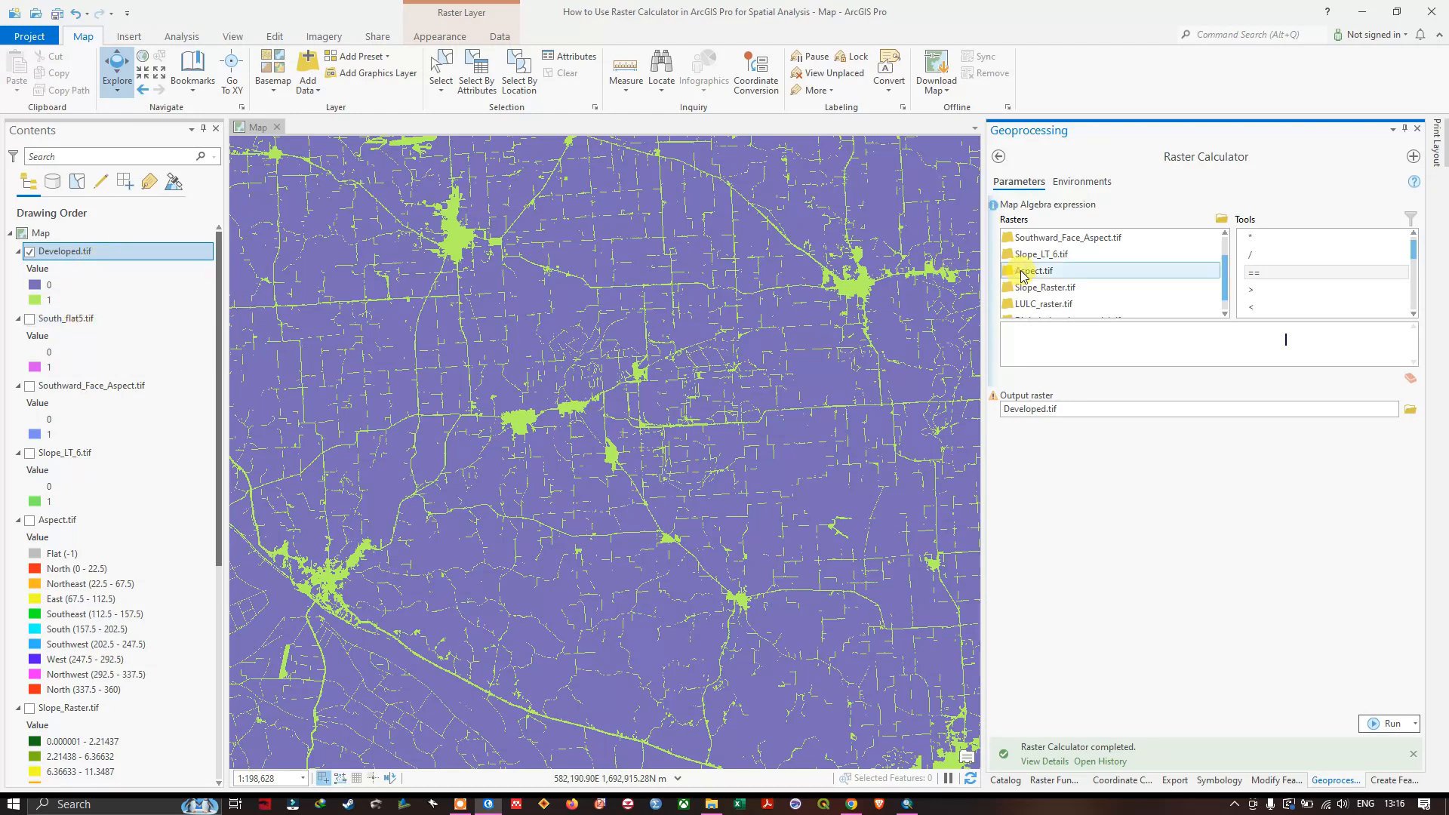
scroll(1051, 264, "up", 2)
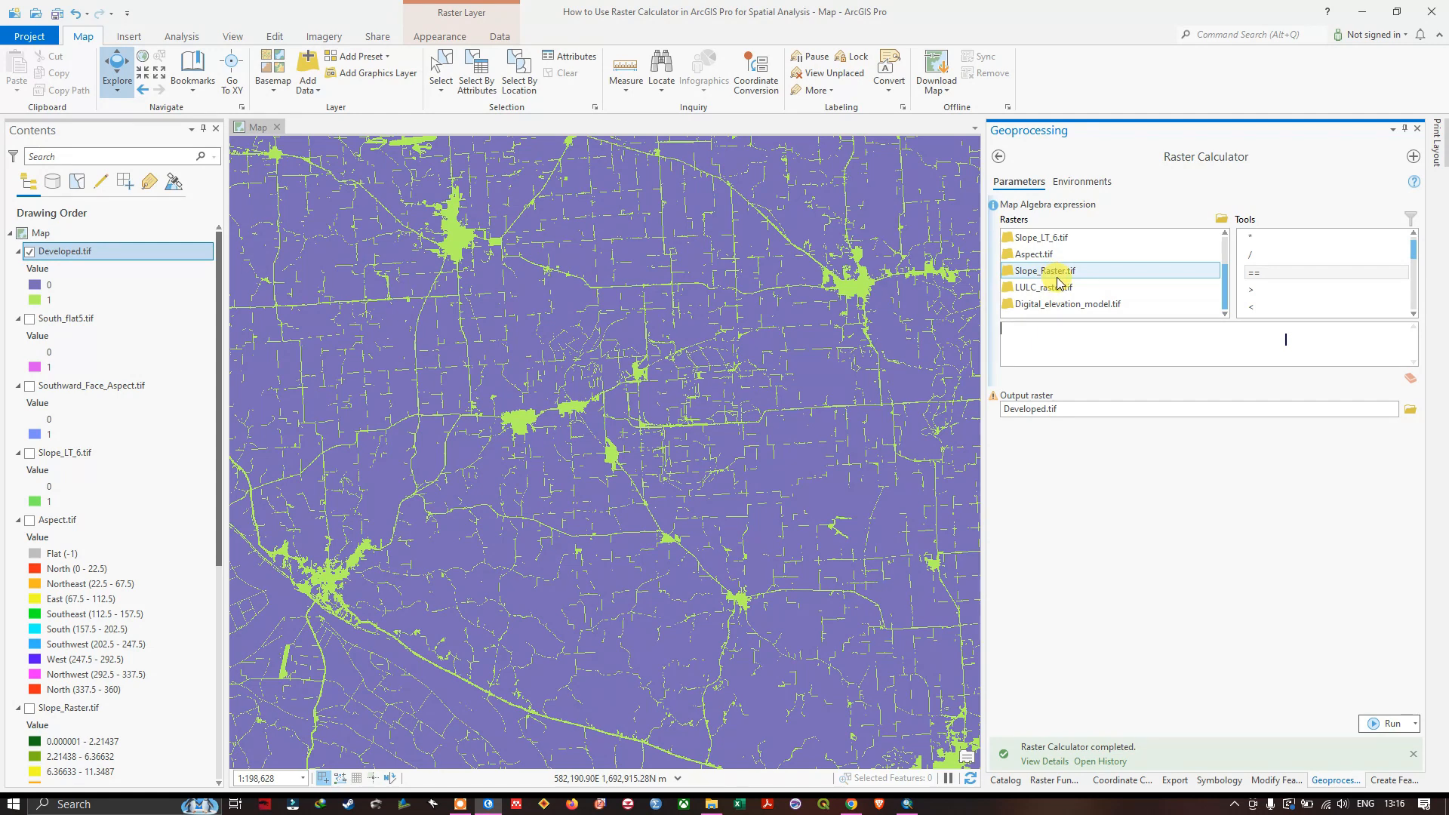
left_click(1055, 240)
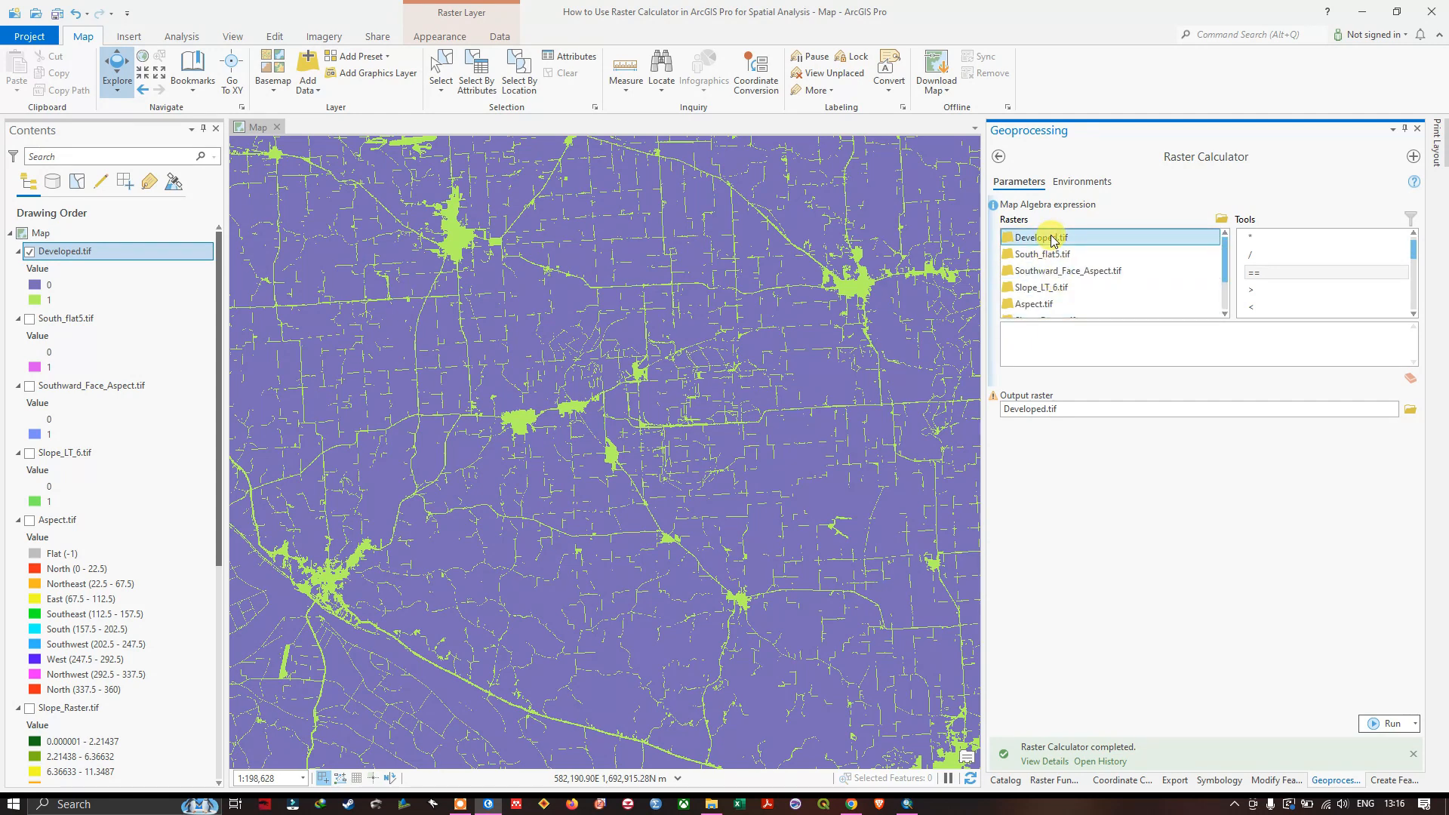
double_click(1054, 240)
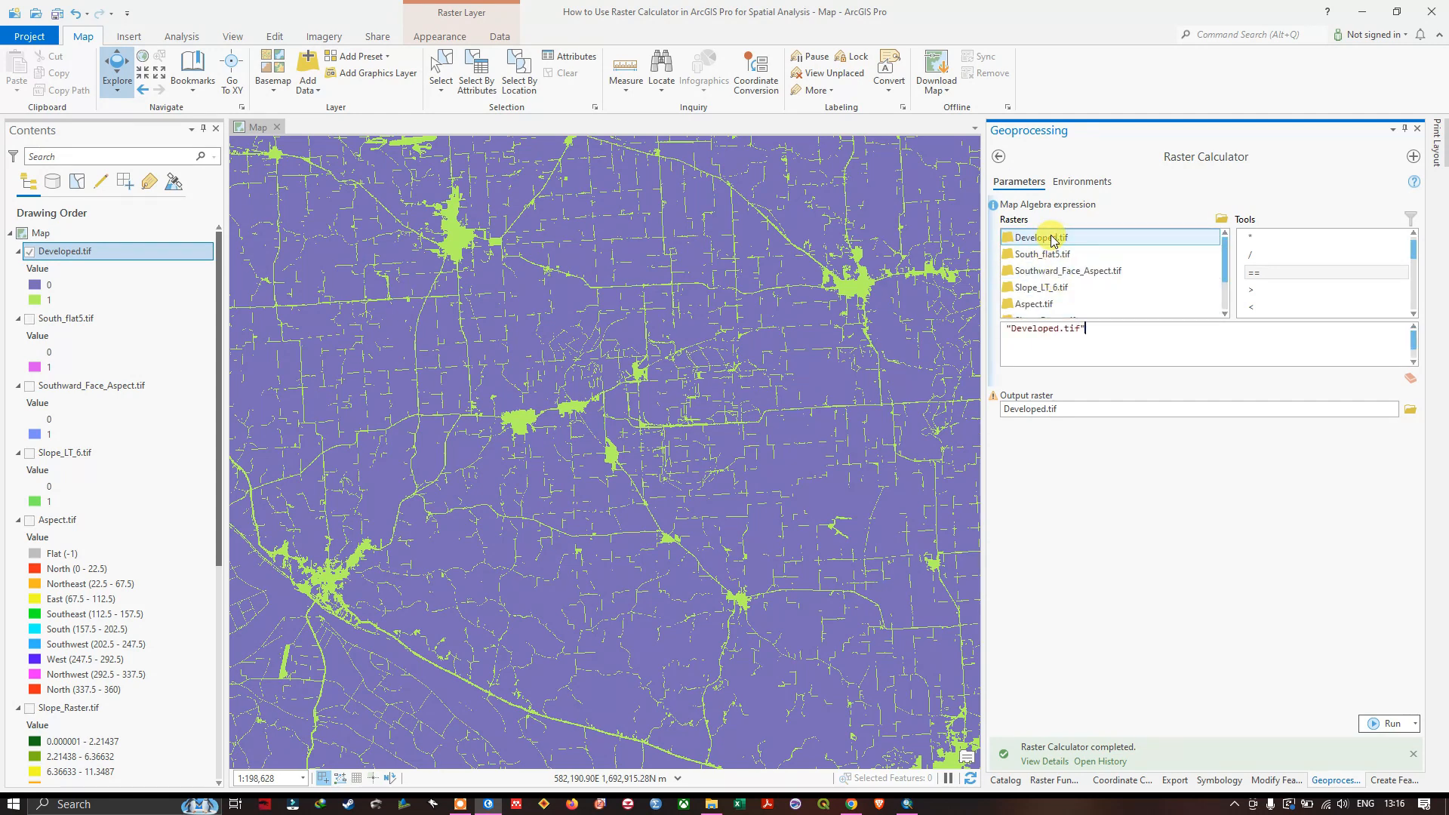
double_click(1265, 273)
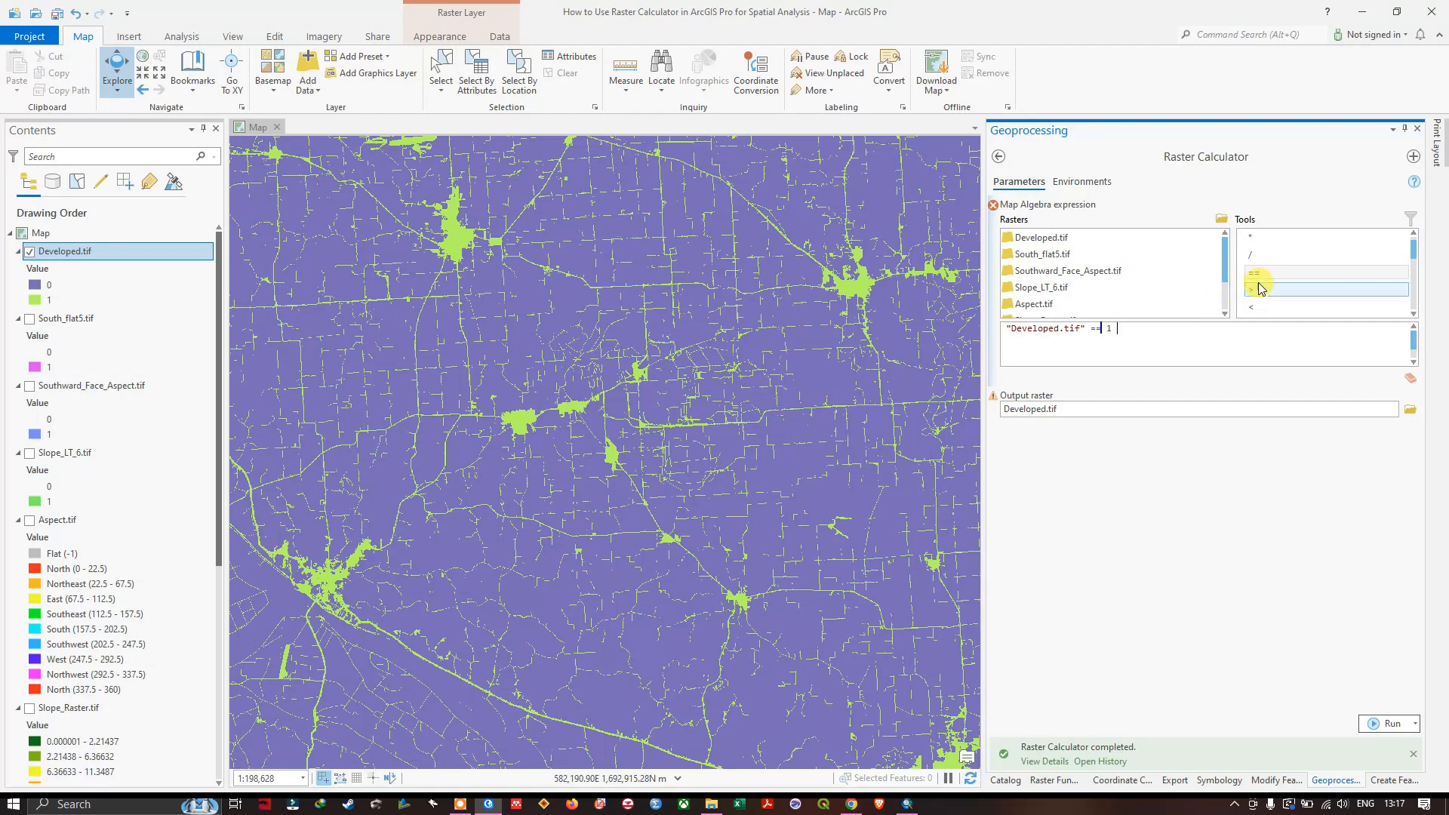
Extend the expression with the & operator and the second condition "South_flat5.tif" == 1
scroll(1258, 280, "down", 2)
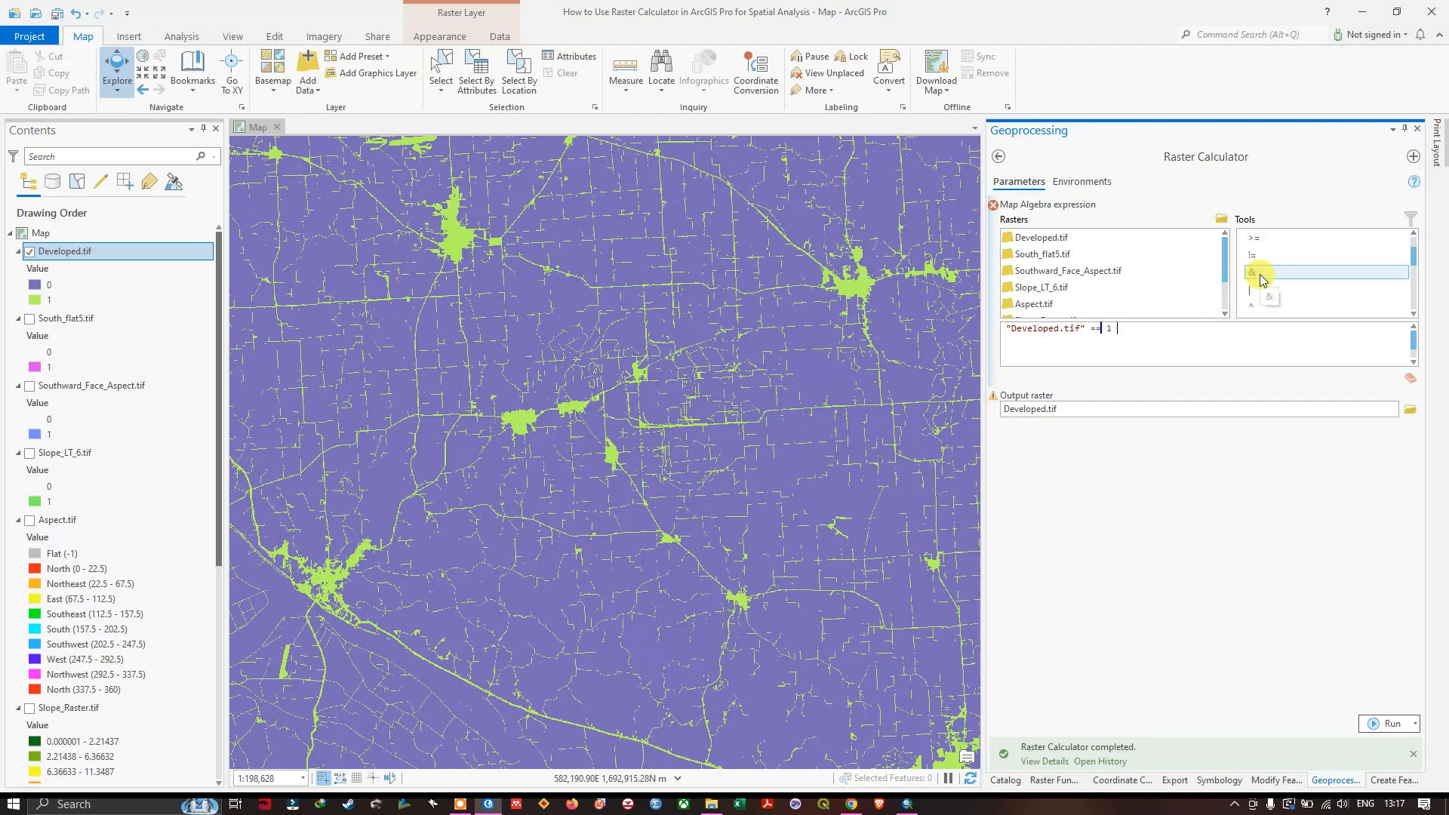
double_click(1260, 275)
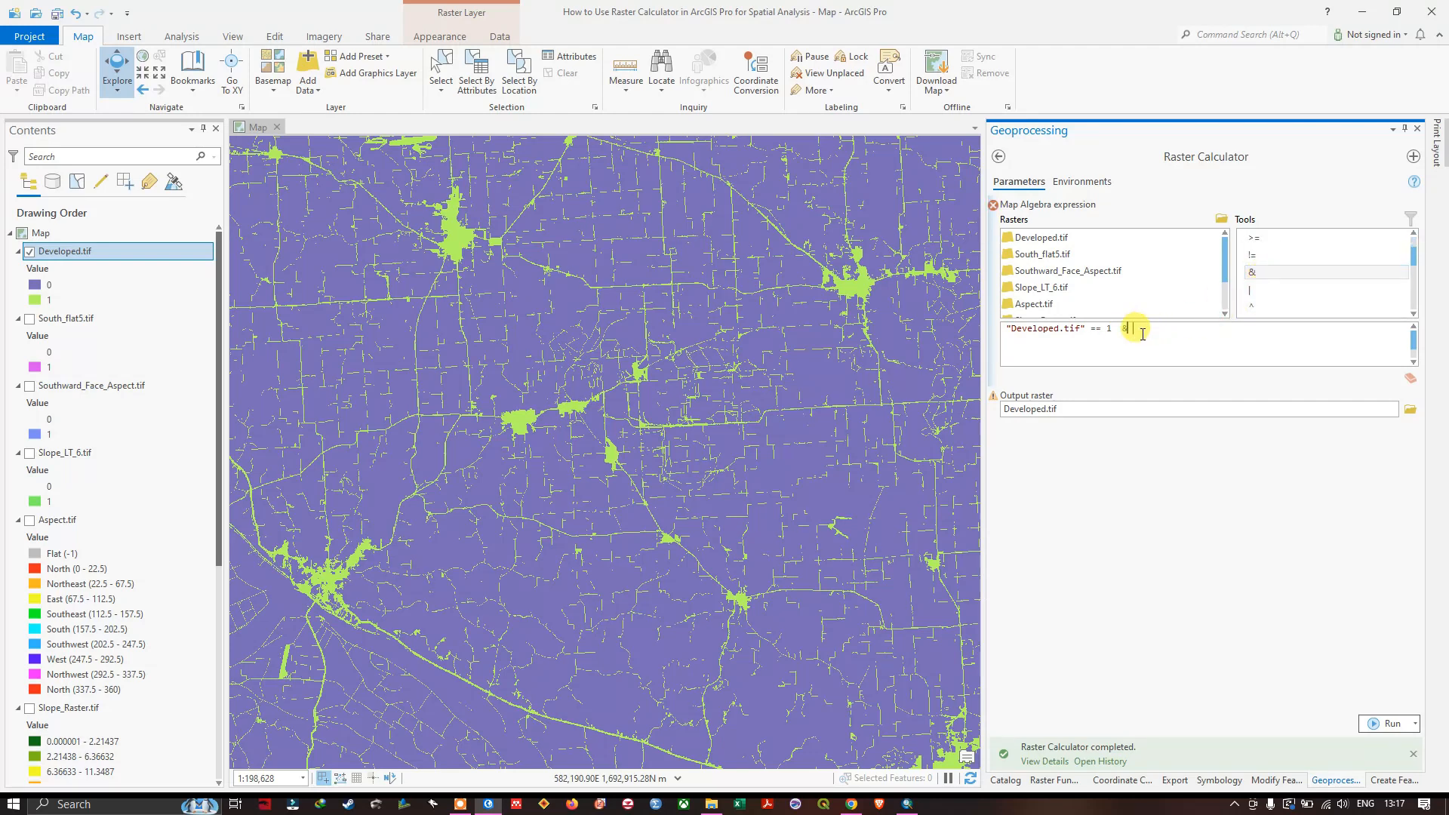
left_click(1055, 258)
double_click(1055, 257)
scroll(1275, 273, "up", 1)
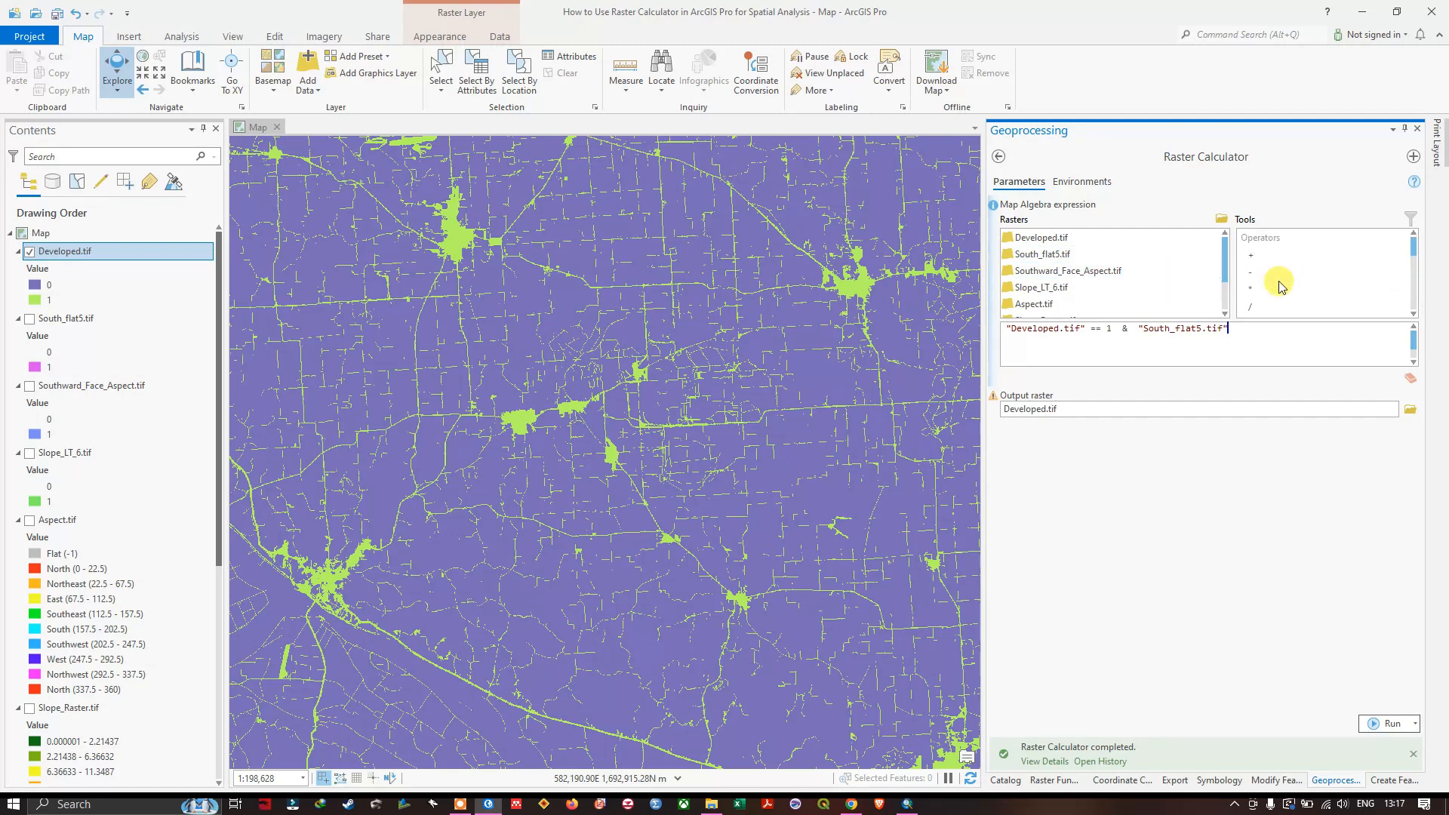
scroll(1281, 287, "up", 1)
double_click(1279, 273)
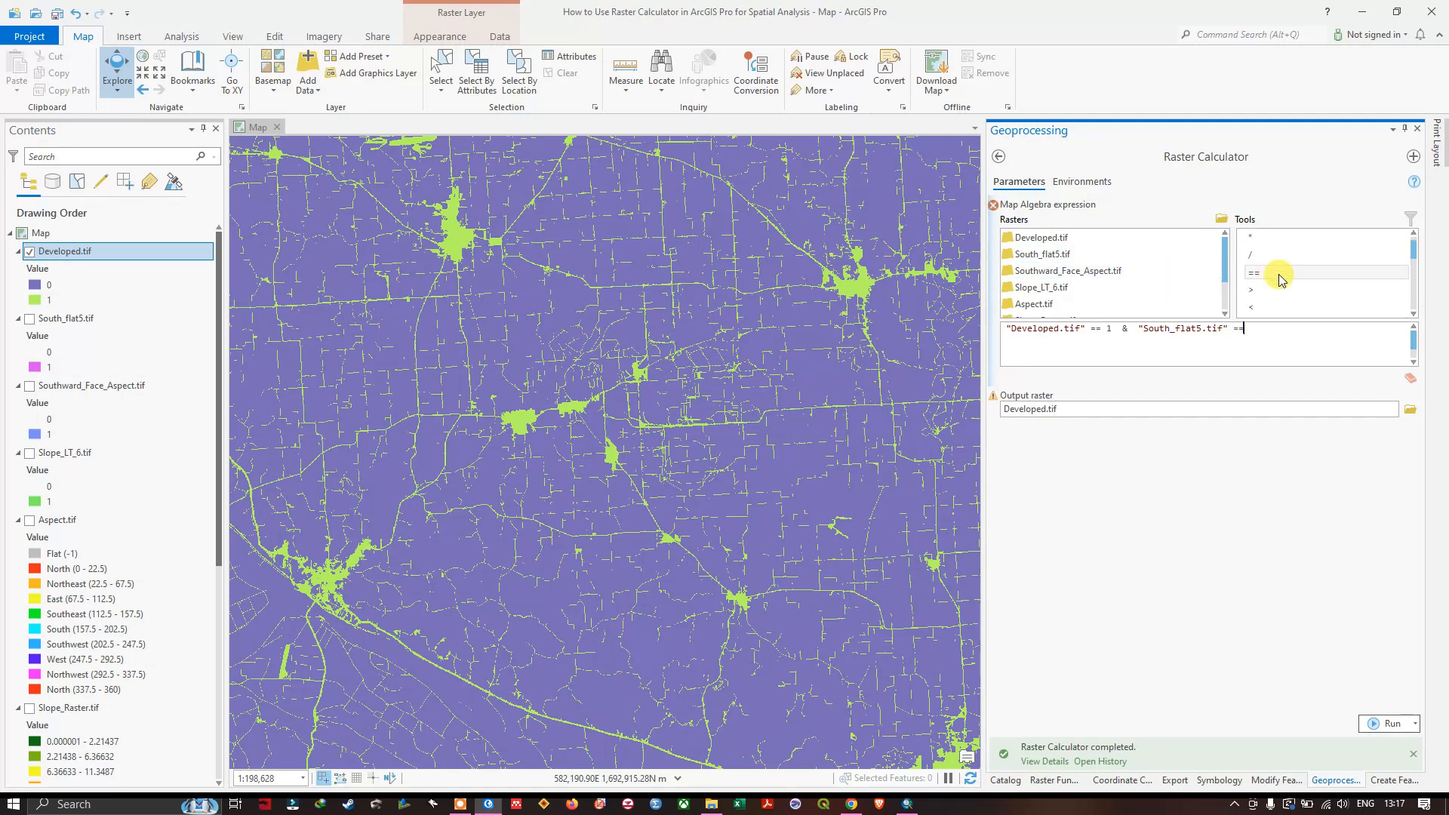
left_click(1259, 330)
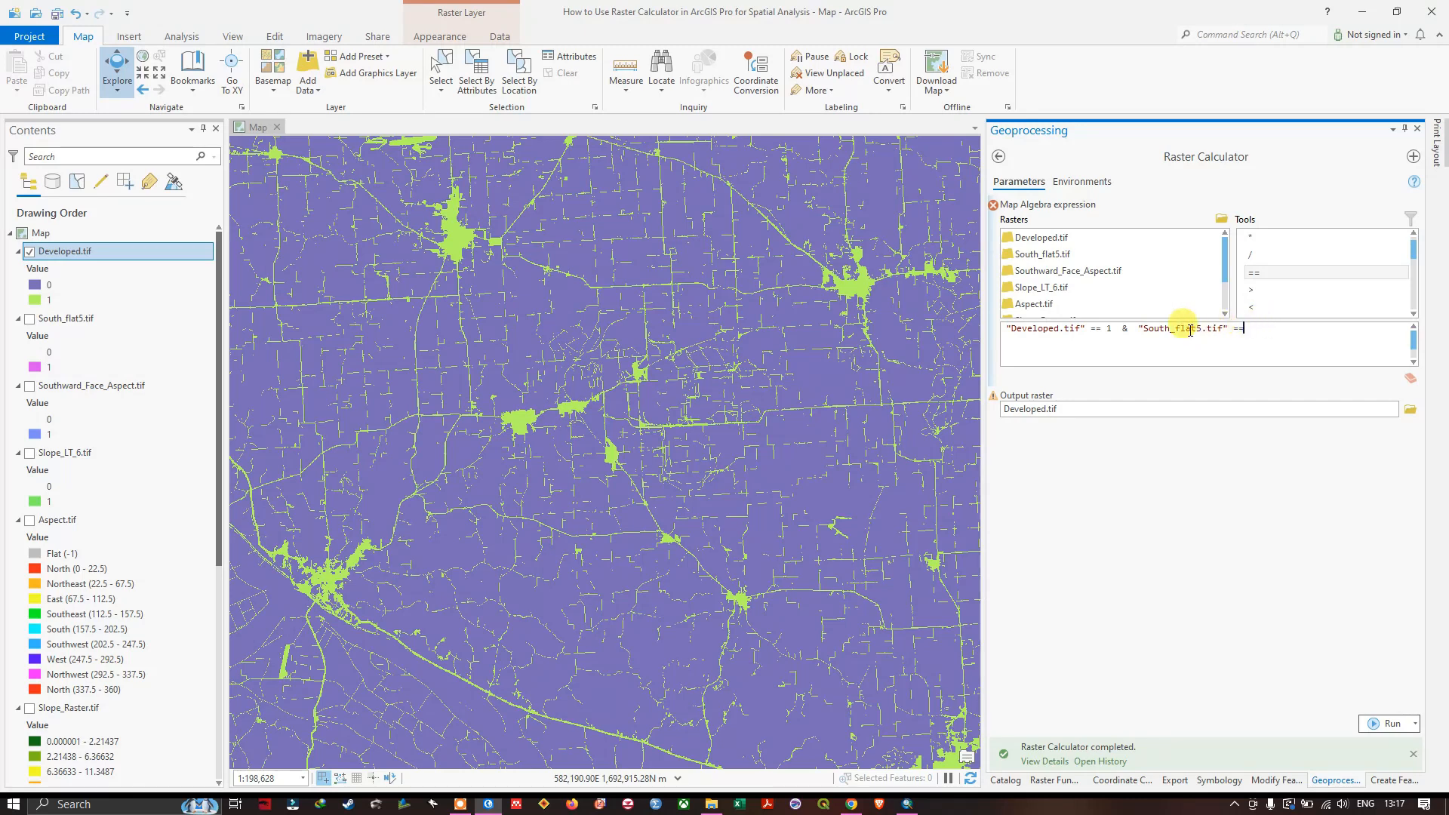
type("1")
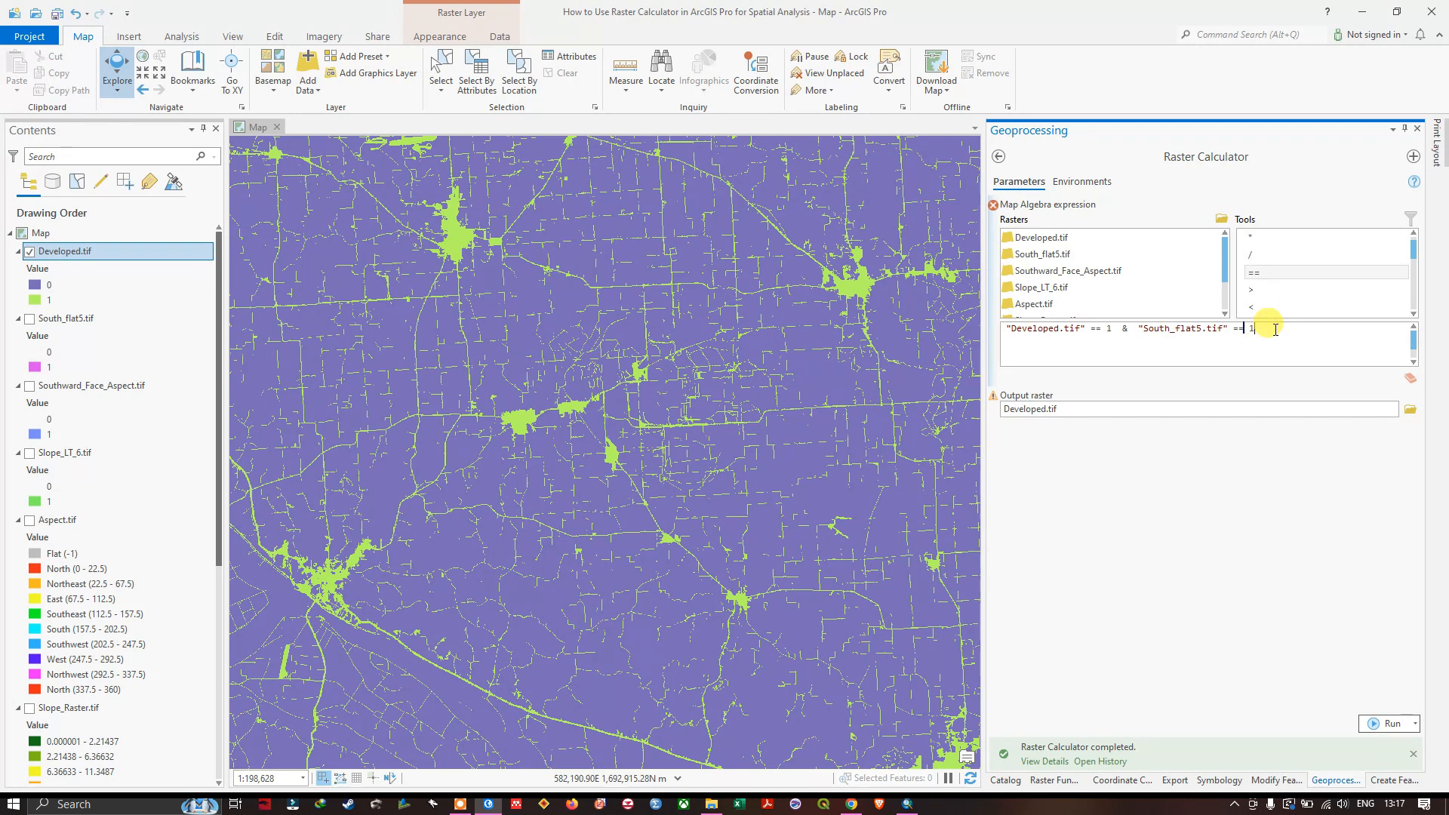
Enclose the South_flat5.tif condition and the Developed.tif condition each in their own parentheses
type("0")
type(")")
left_click(1144, 338)
type("(")
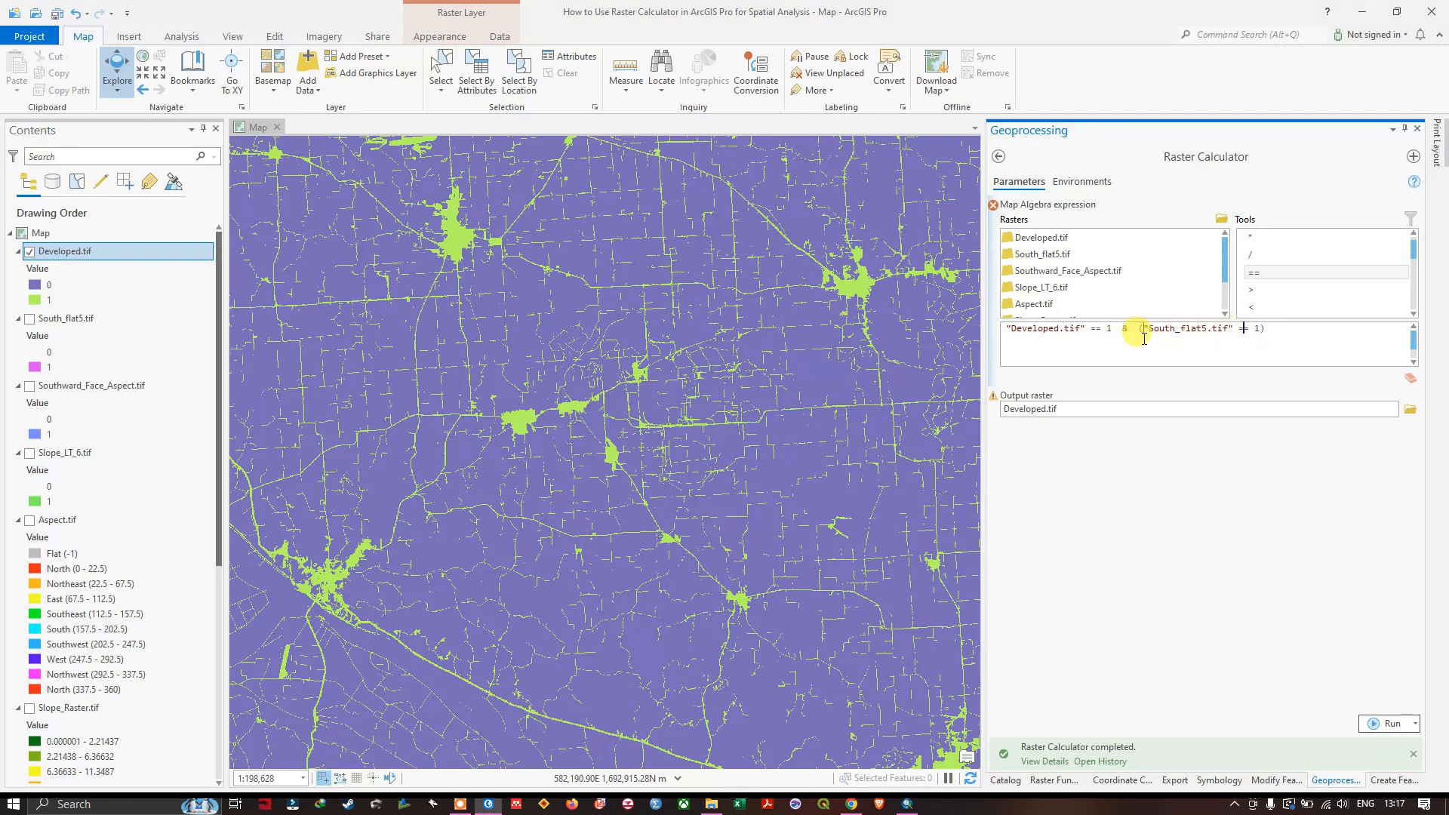
left_click(1114, 329)
type(")")
type("(")
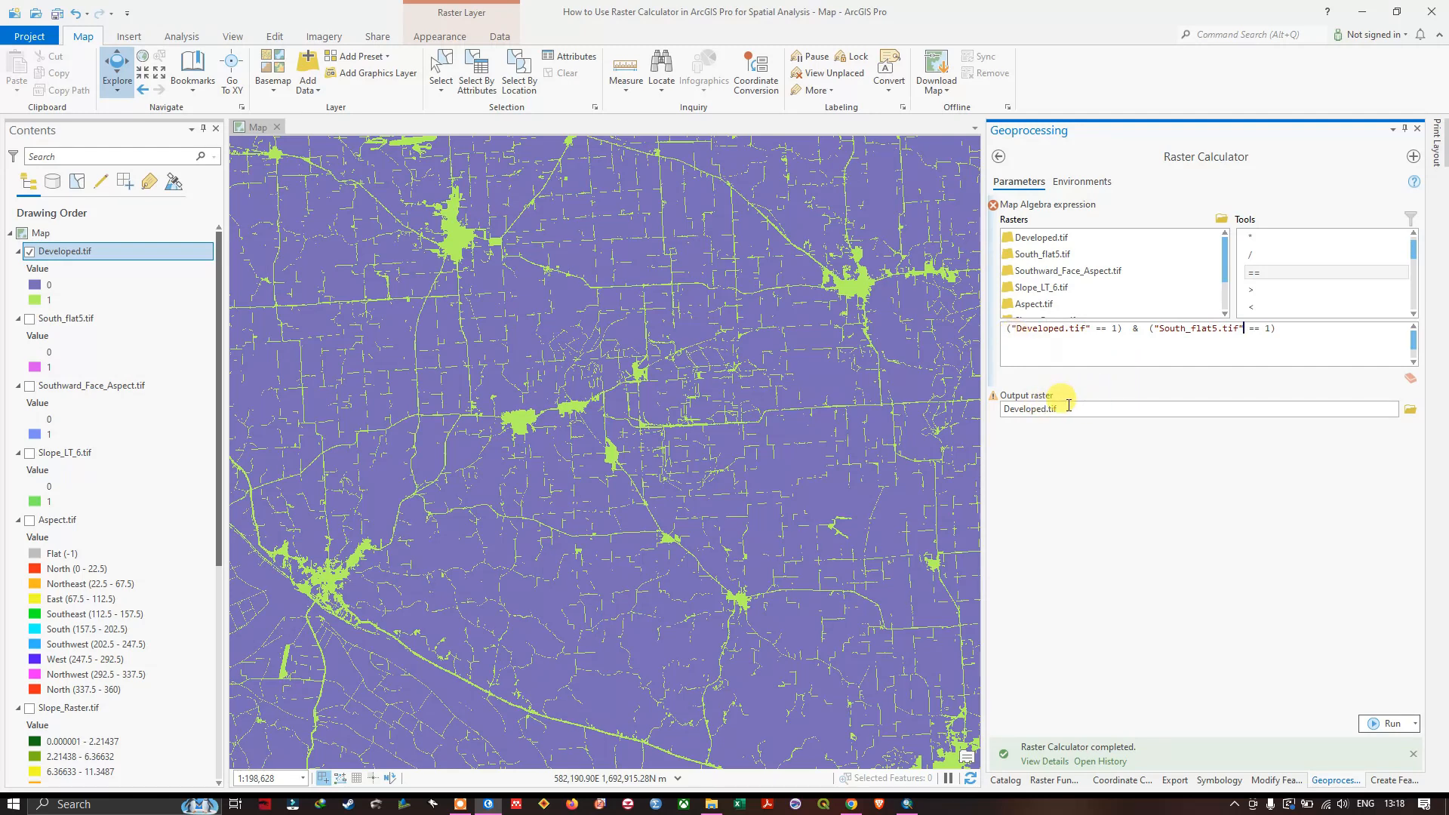
Save the output raster as Optimal_site.tif in the Dataset folder and run the raster calculation
left_click(1410, 409)
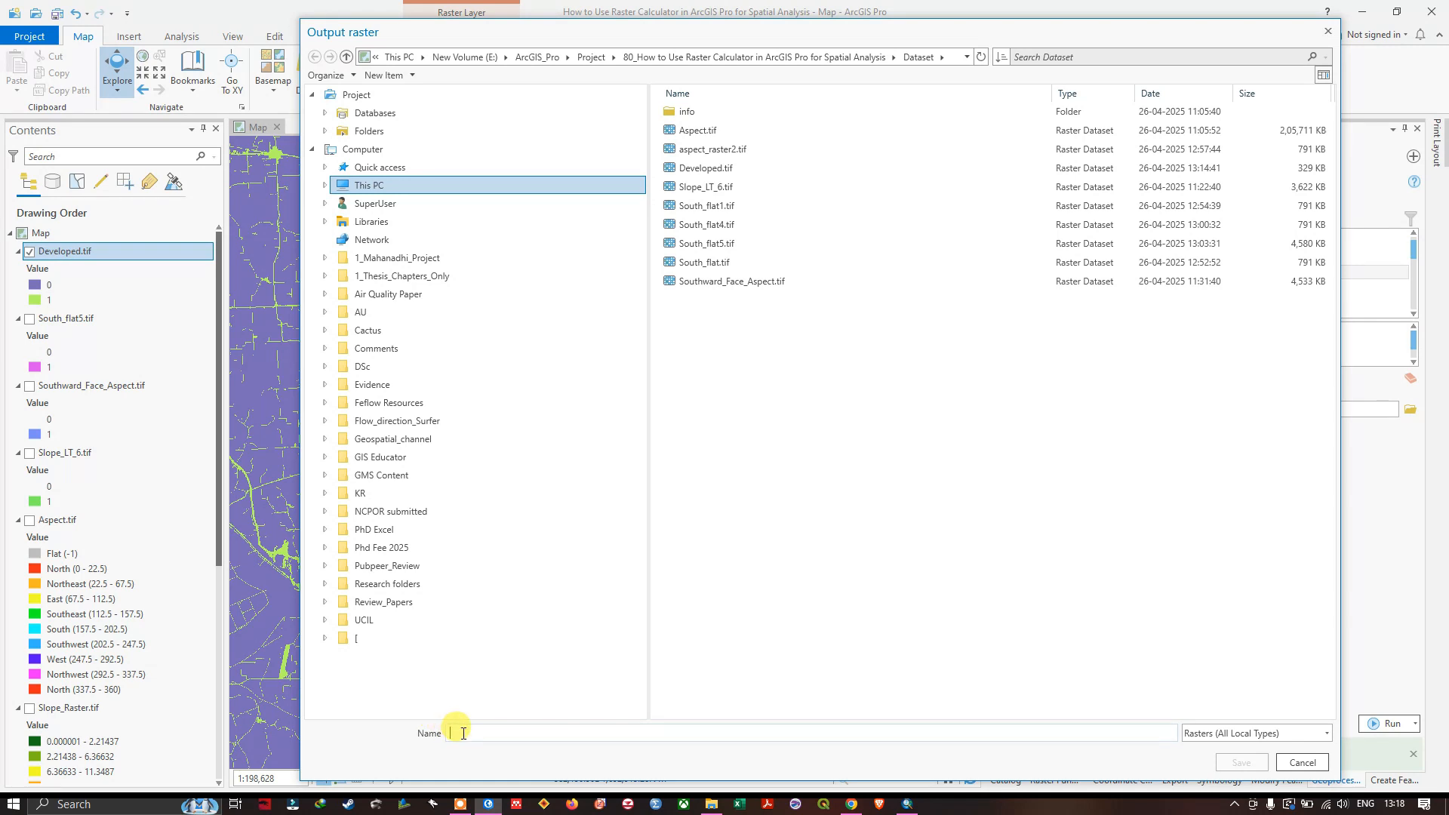
left_click(464, 733)
type("Opt")
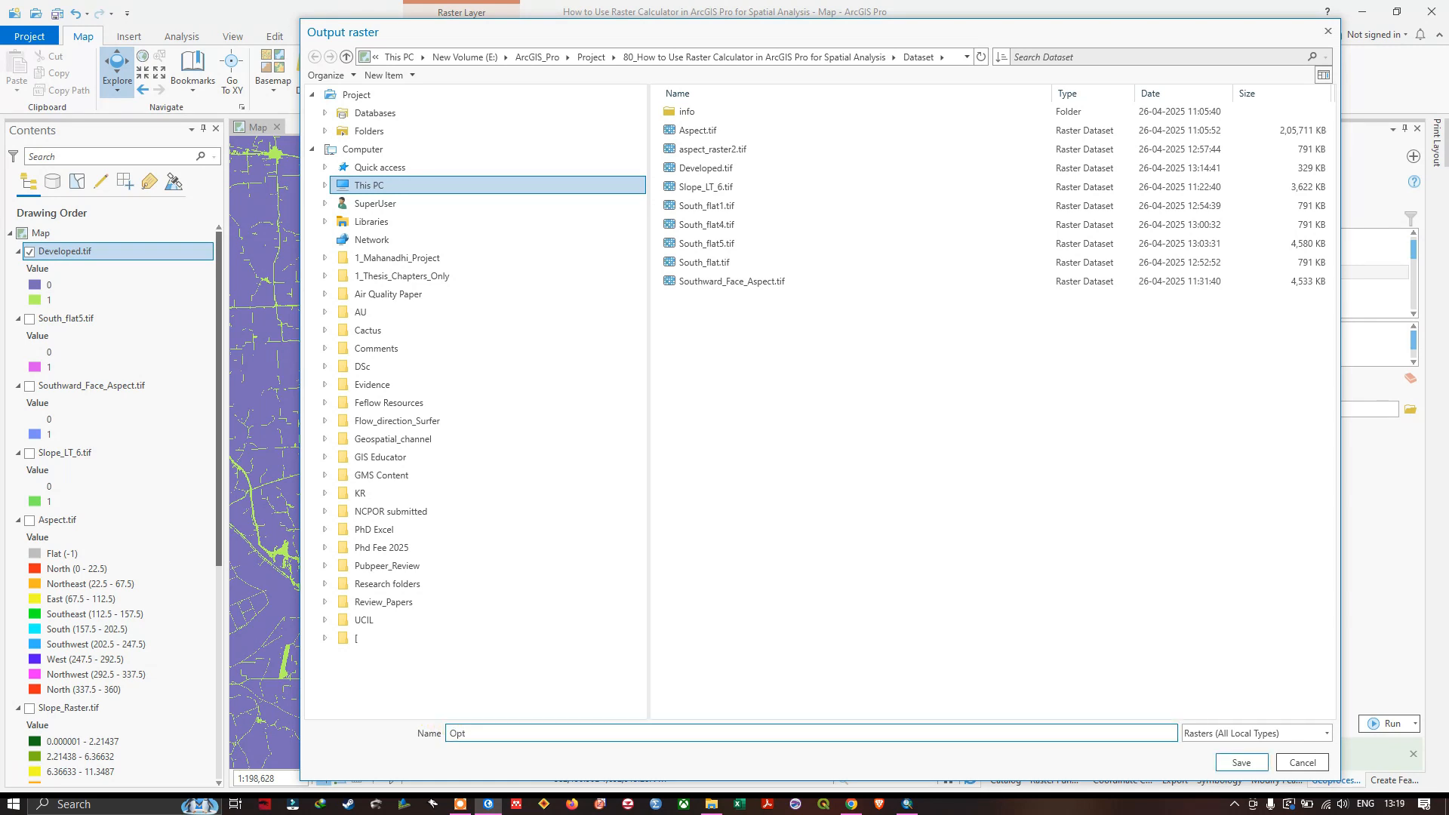
type("im")
type("al_site.tif")
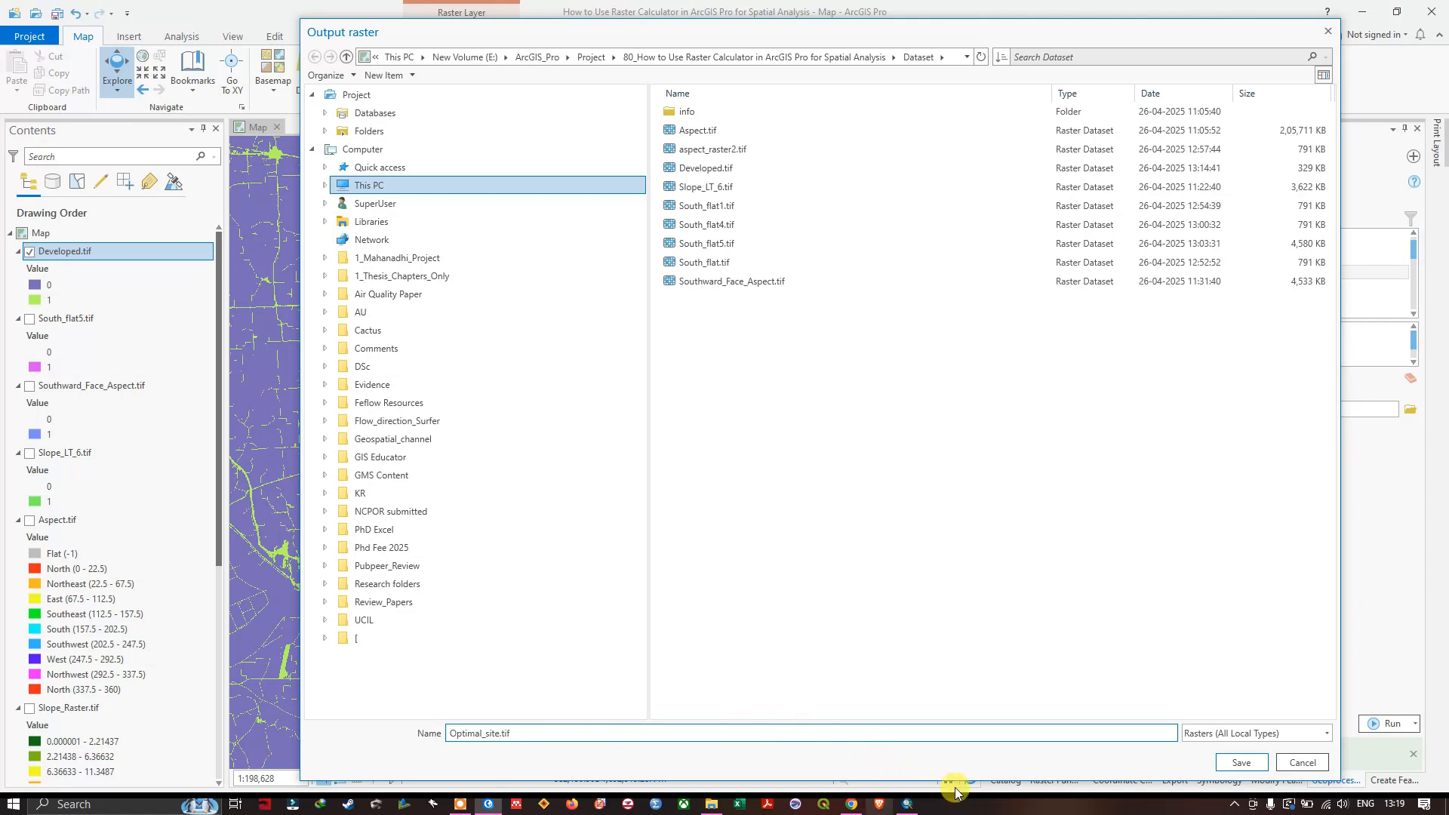
left_click(1237, 763)
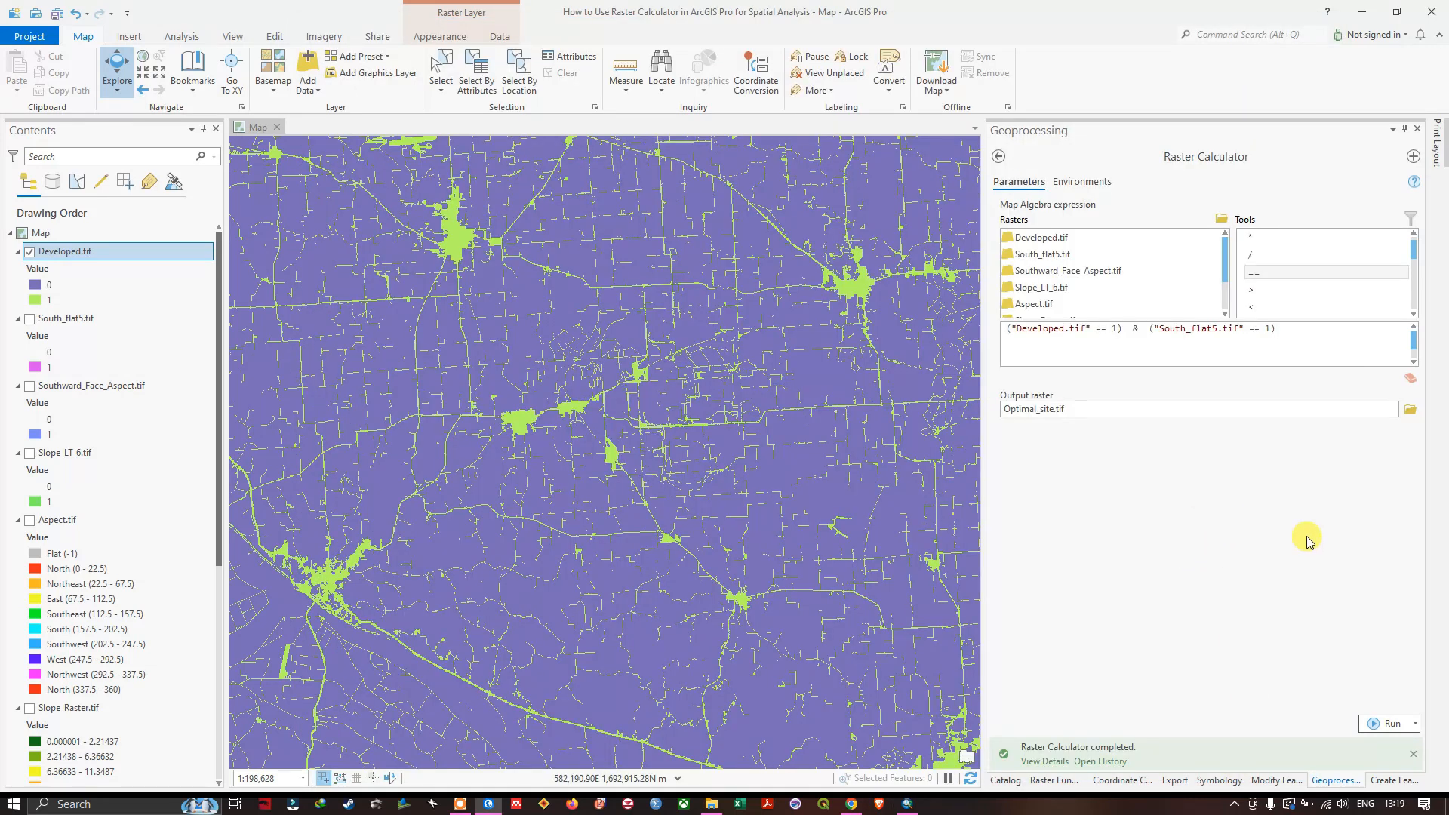
left_click(1389, 729)
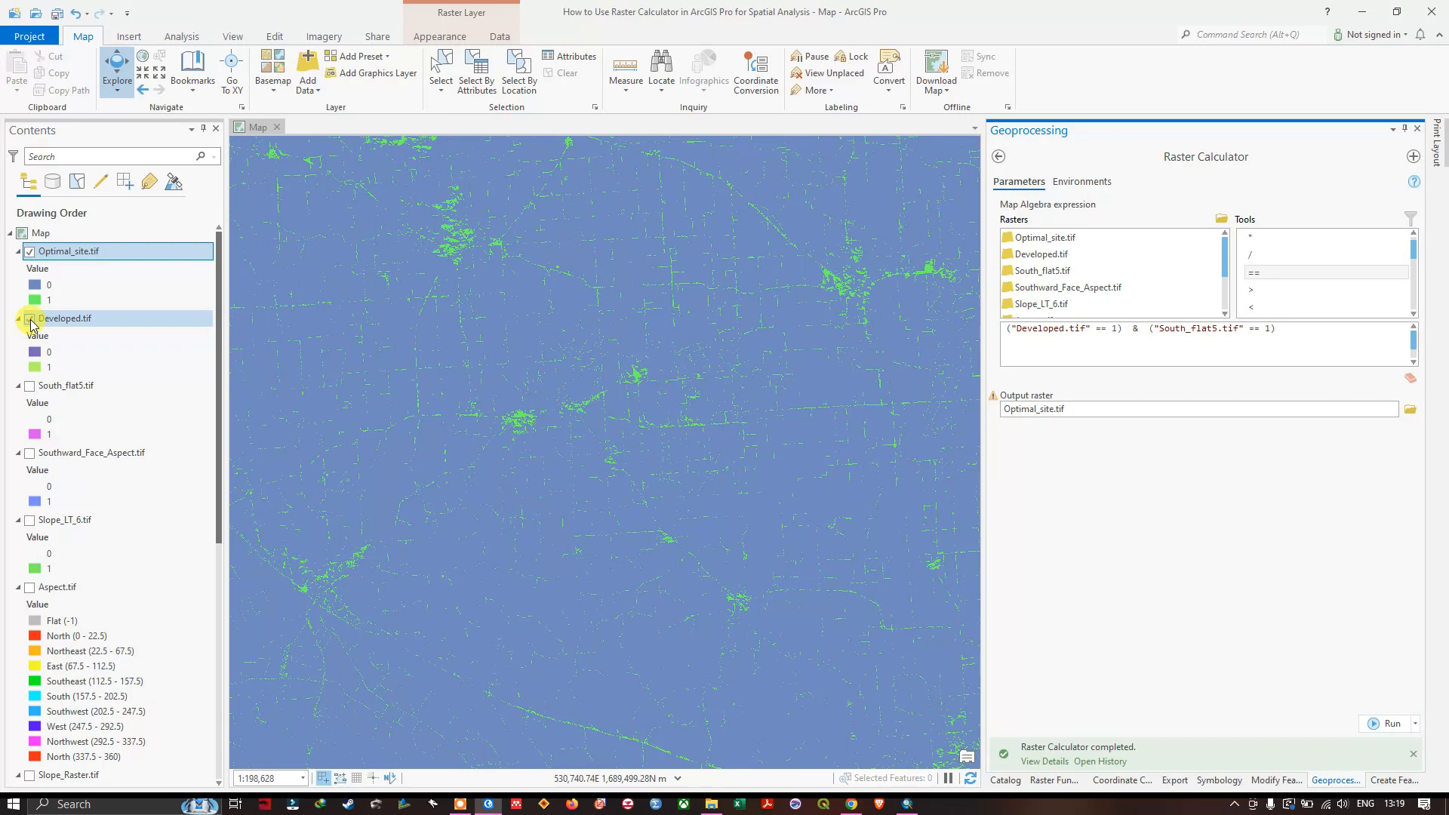
Hide the Developed.tif and Digital_elevation_model.tif layers so they do not draw beneath Optimal_site.tif
left_click(30, 319)
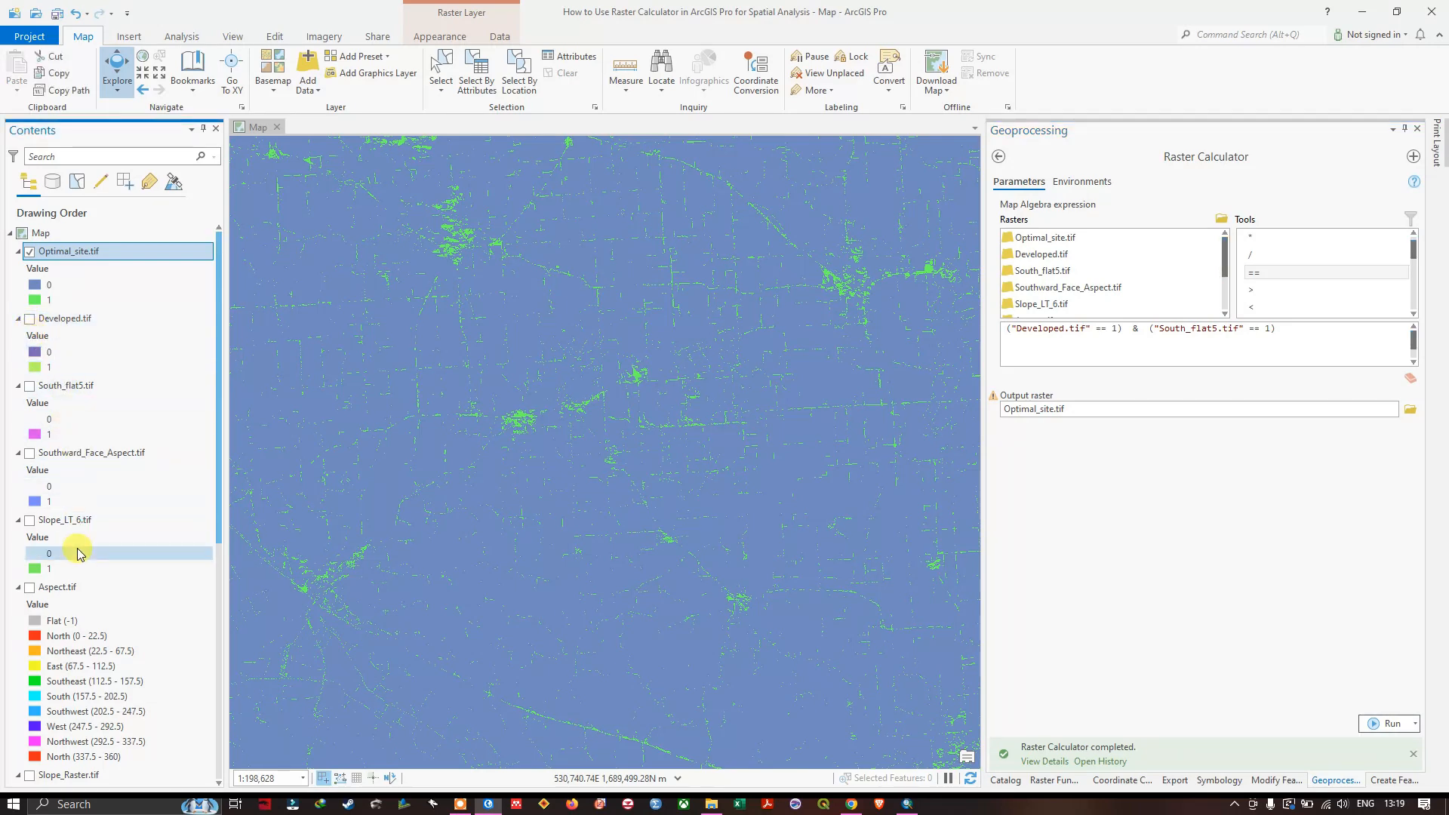
scroll(77, 553, "down", 6)
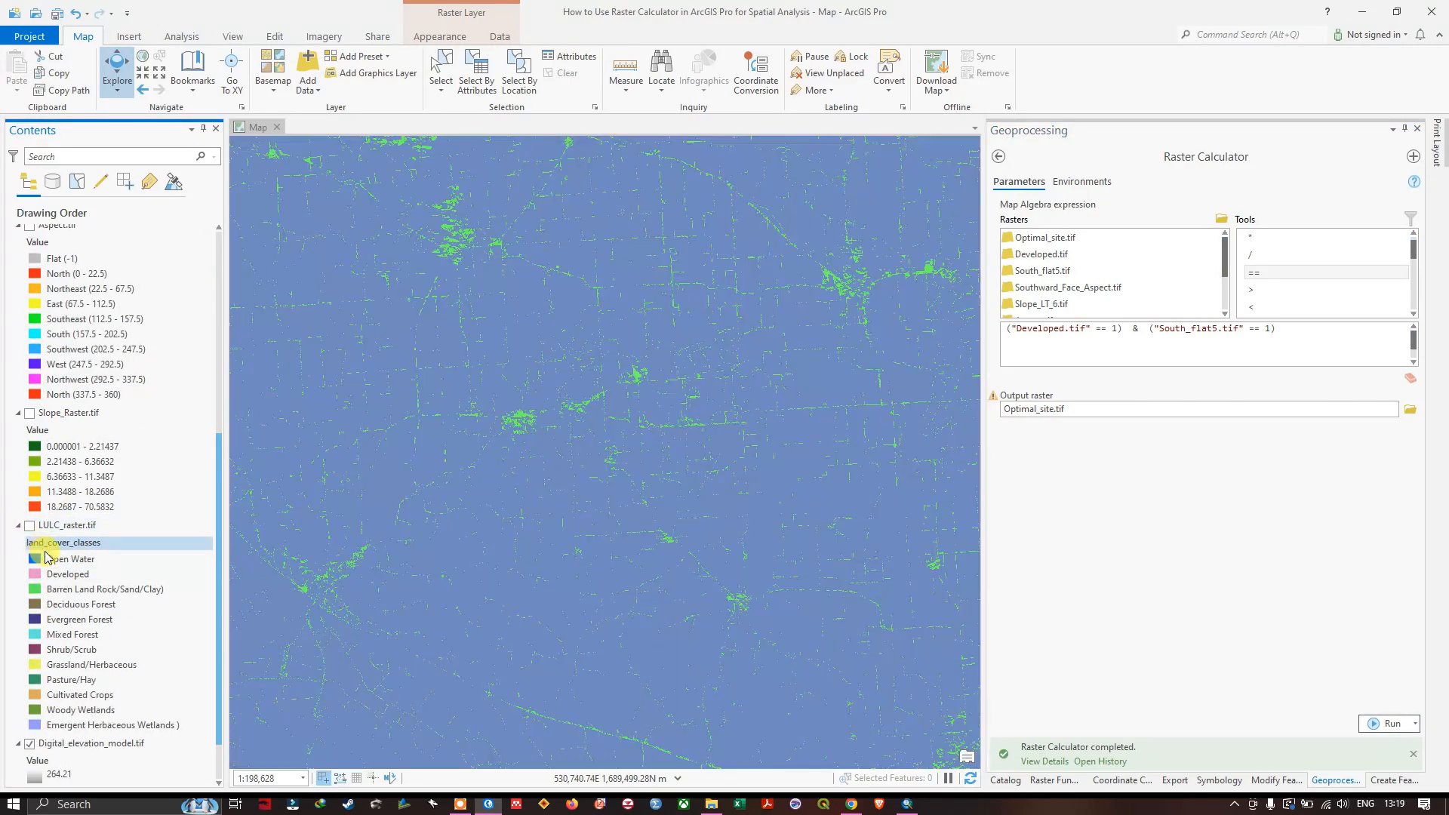
scroll(45, 562, "down", 1)
scroll(103, 418, "up", 5)
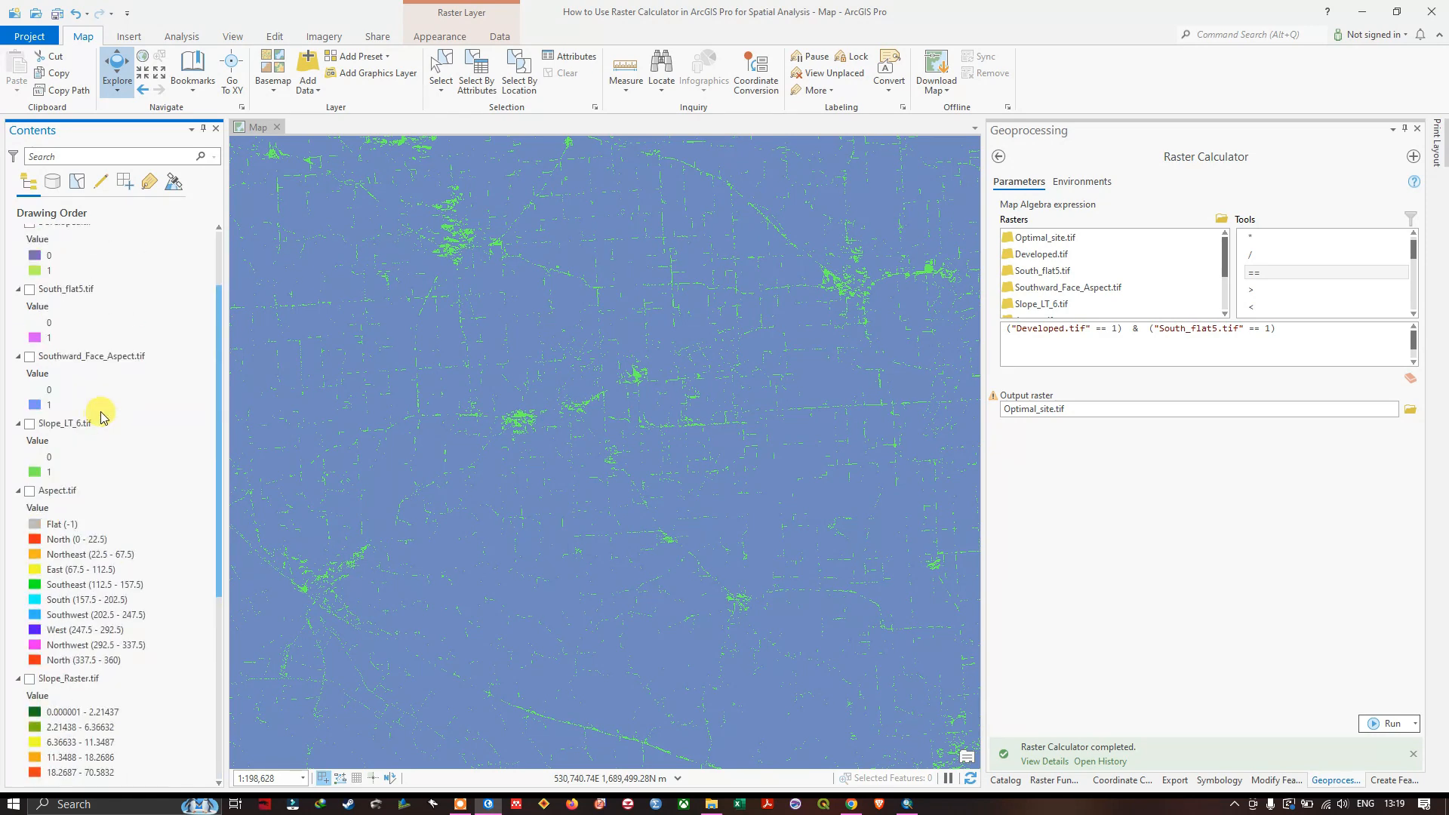
scroll(104, 417, "up", 2)
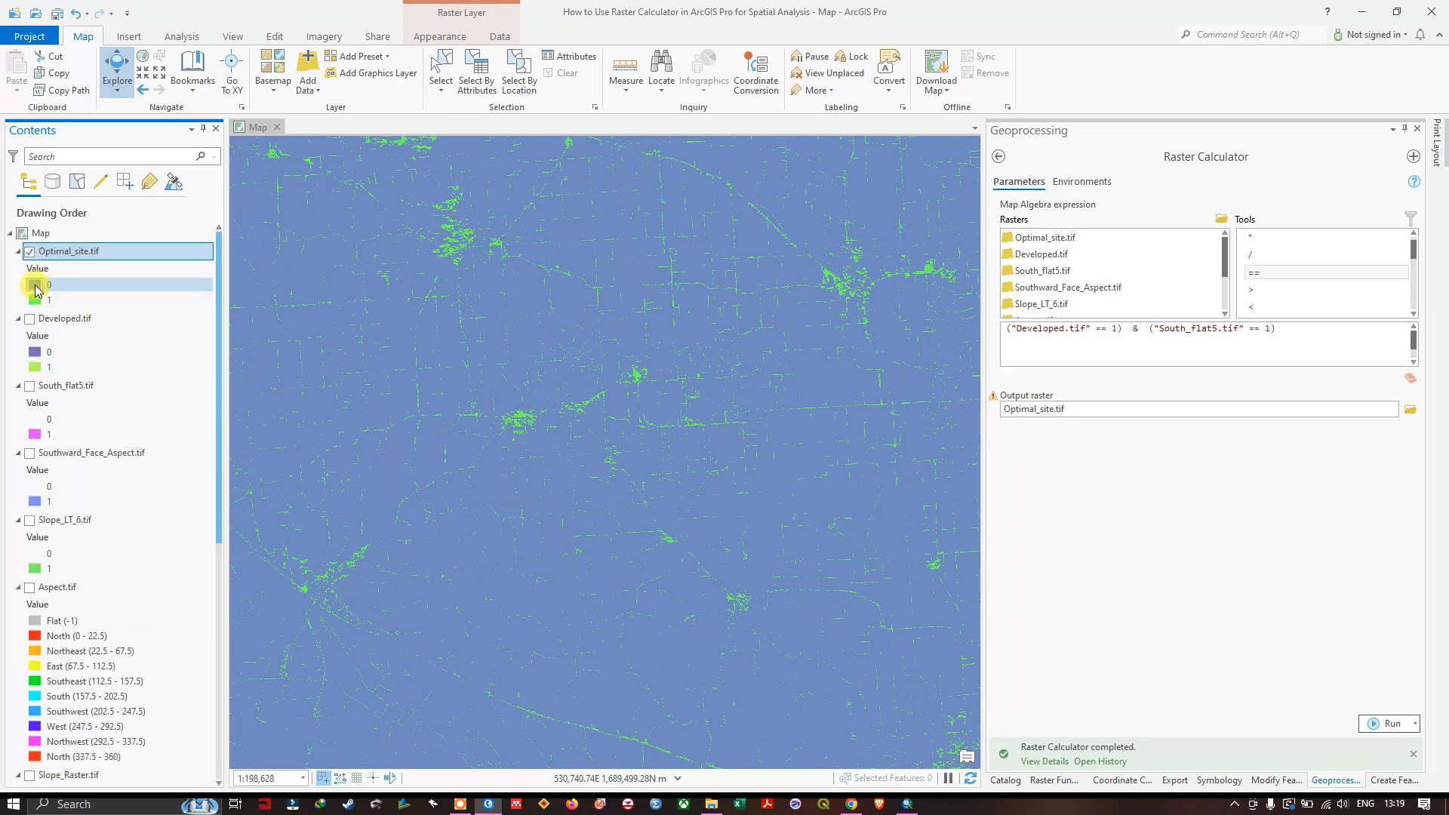
Symbolize Optimal_site.tif with no color for value 0 and red for value 1
left_click(35, 286)
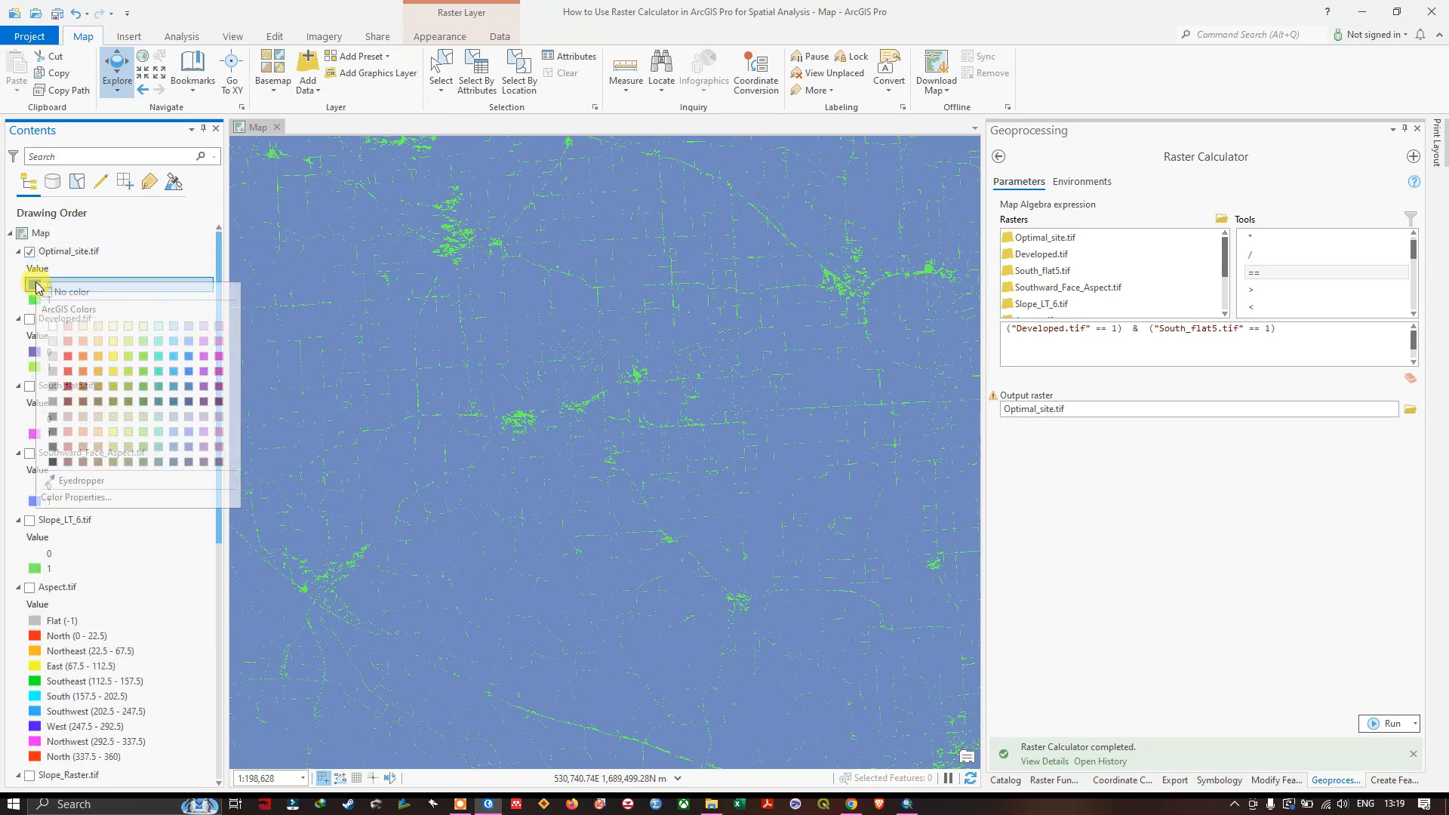
left_click(50, 293)
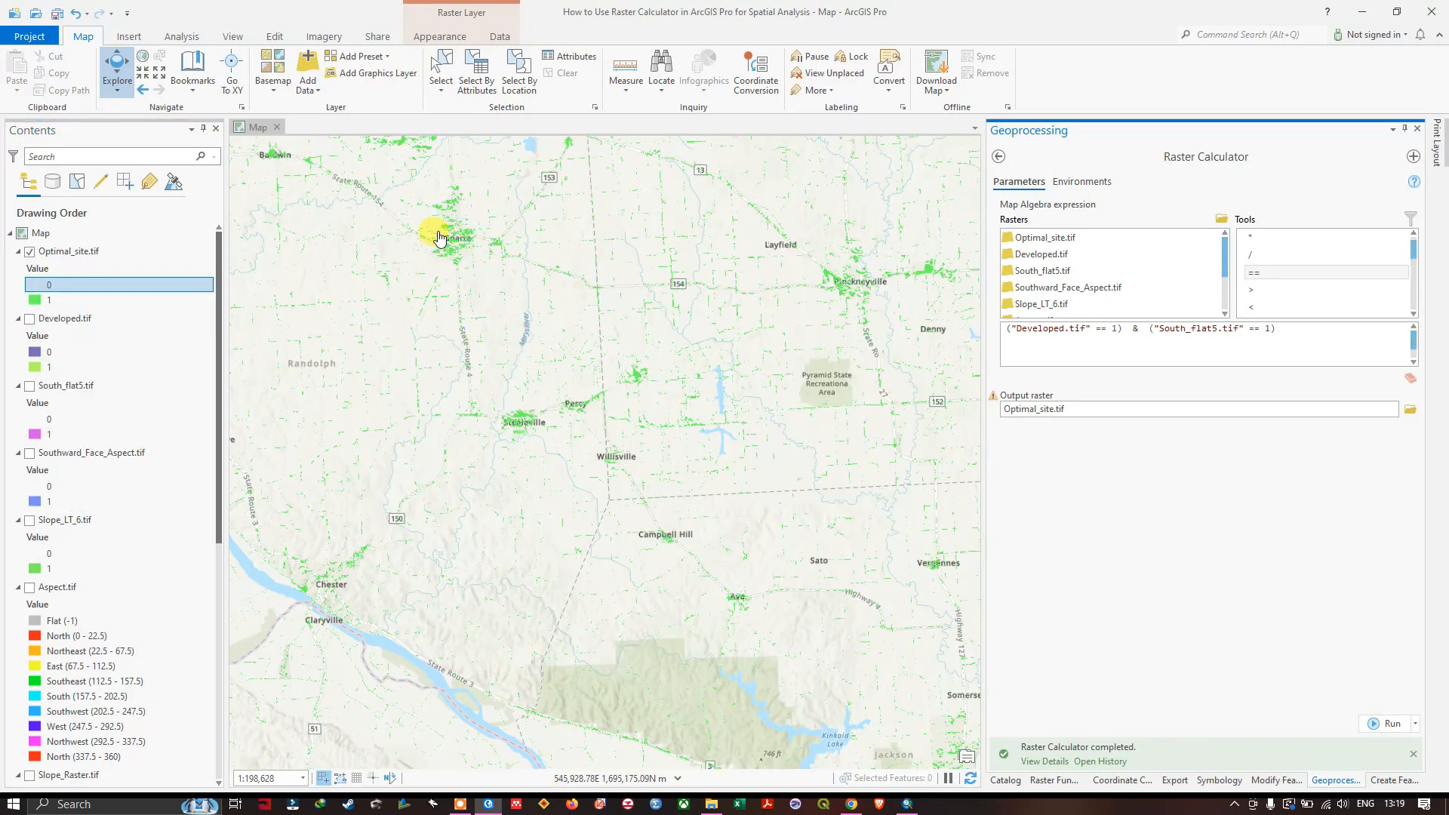
left_click(35, 299)
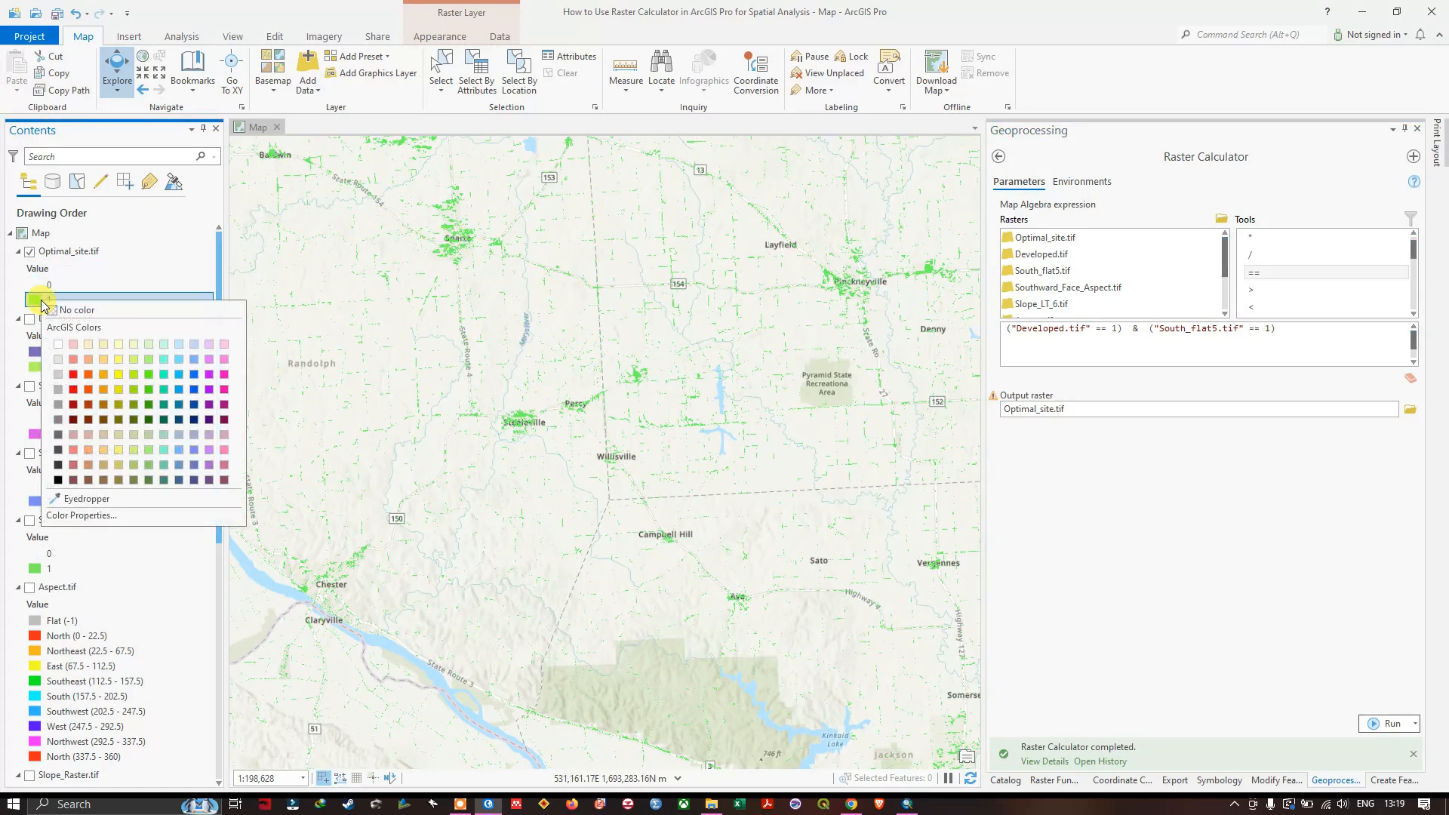
left_click(74, 373)
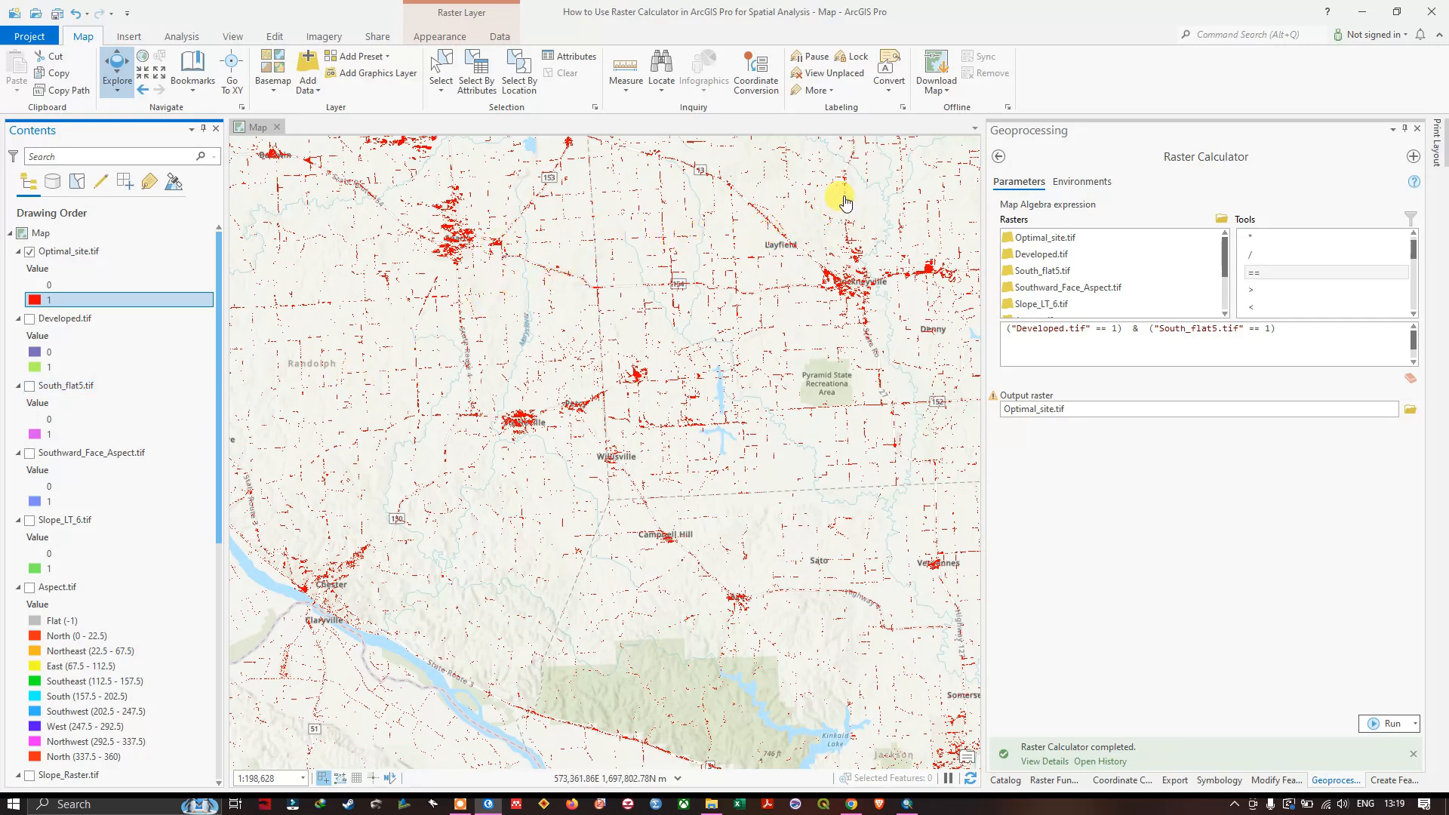
left_click_drag(846, 202, 800, 230)
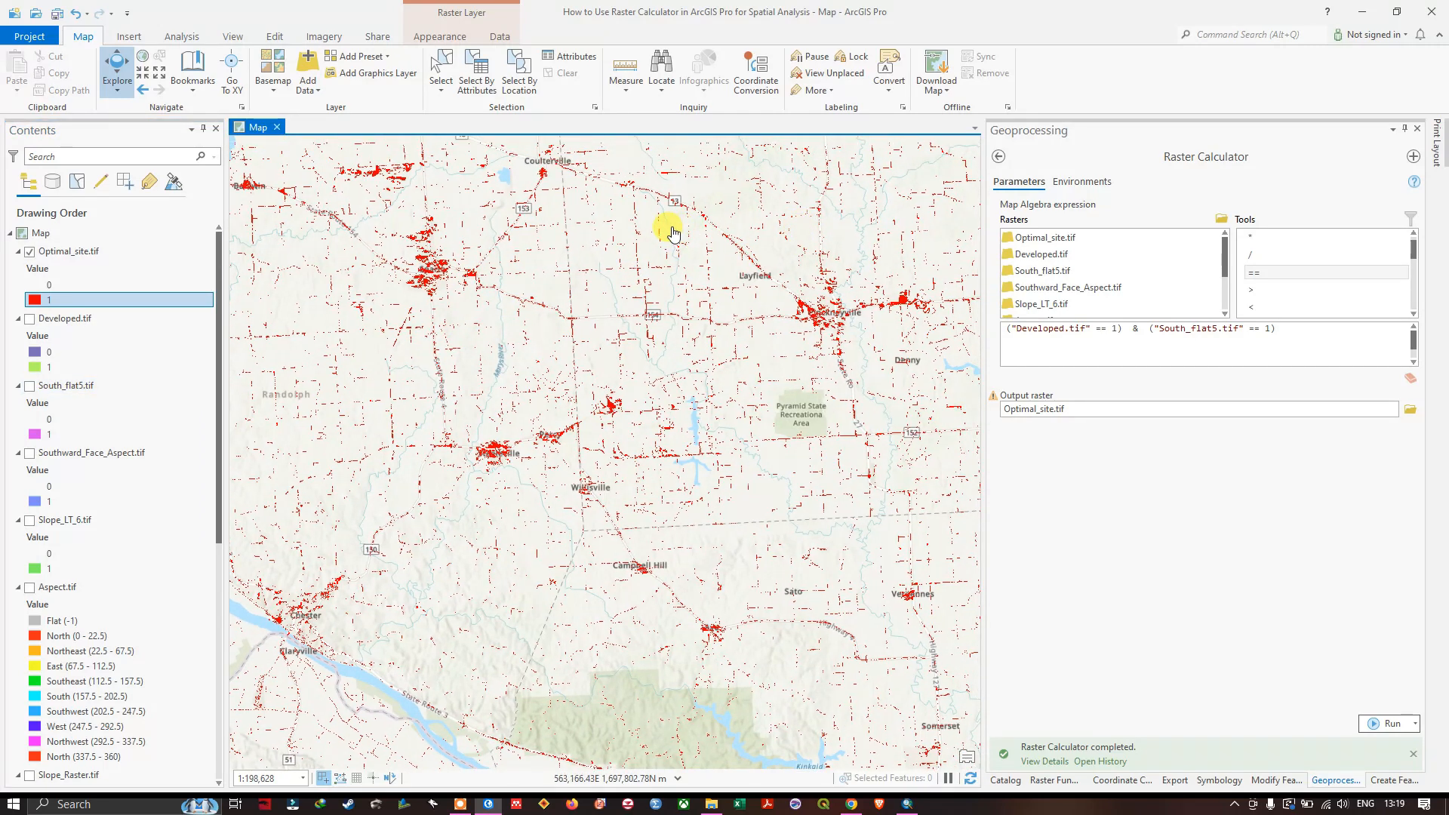
Change the map's basemap to Imagery and view the Optimal_site.tif cells over it
left_click(269, 89)
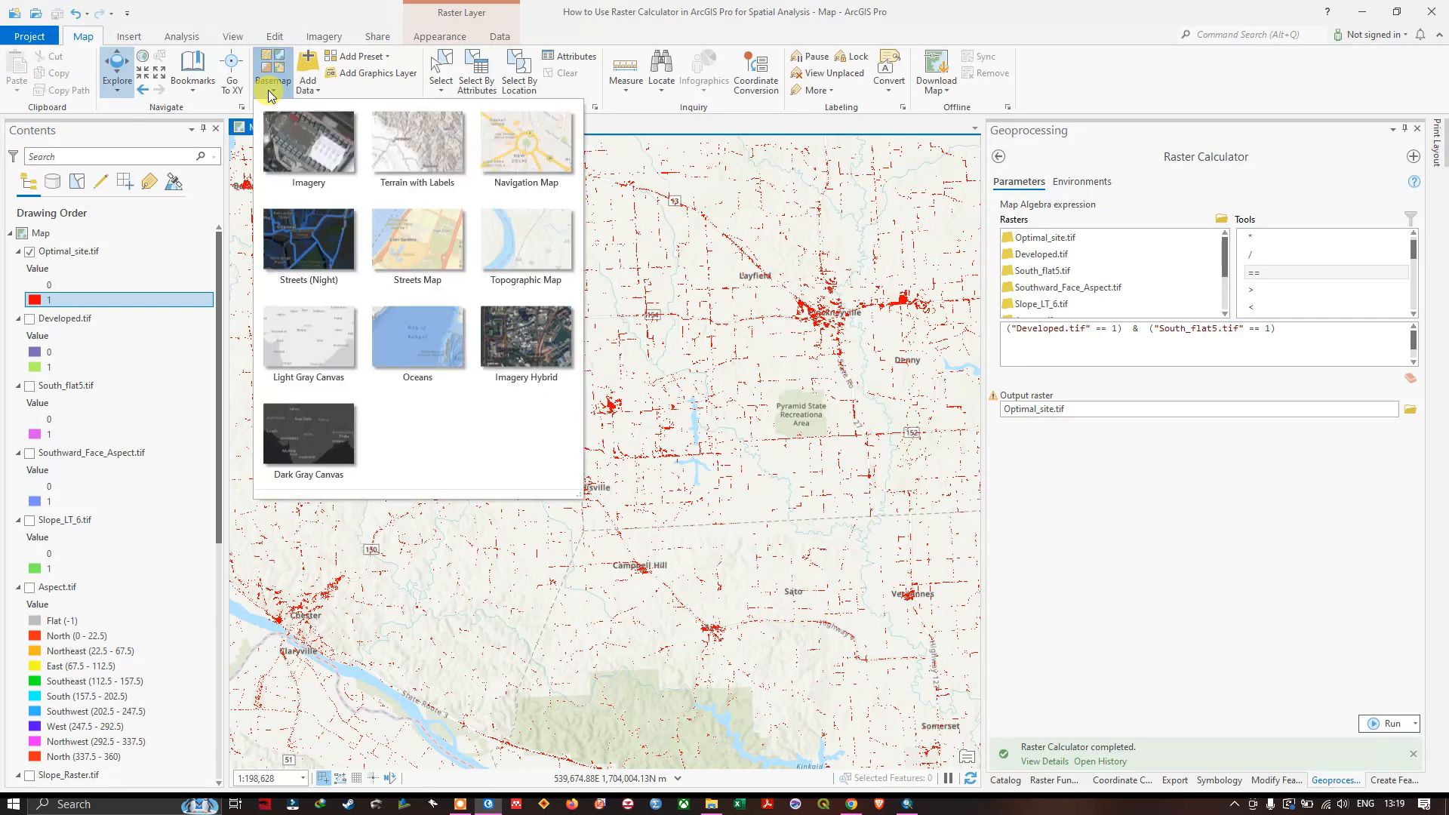
left_click(305, 134)
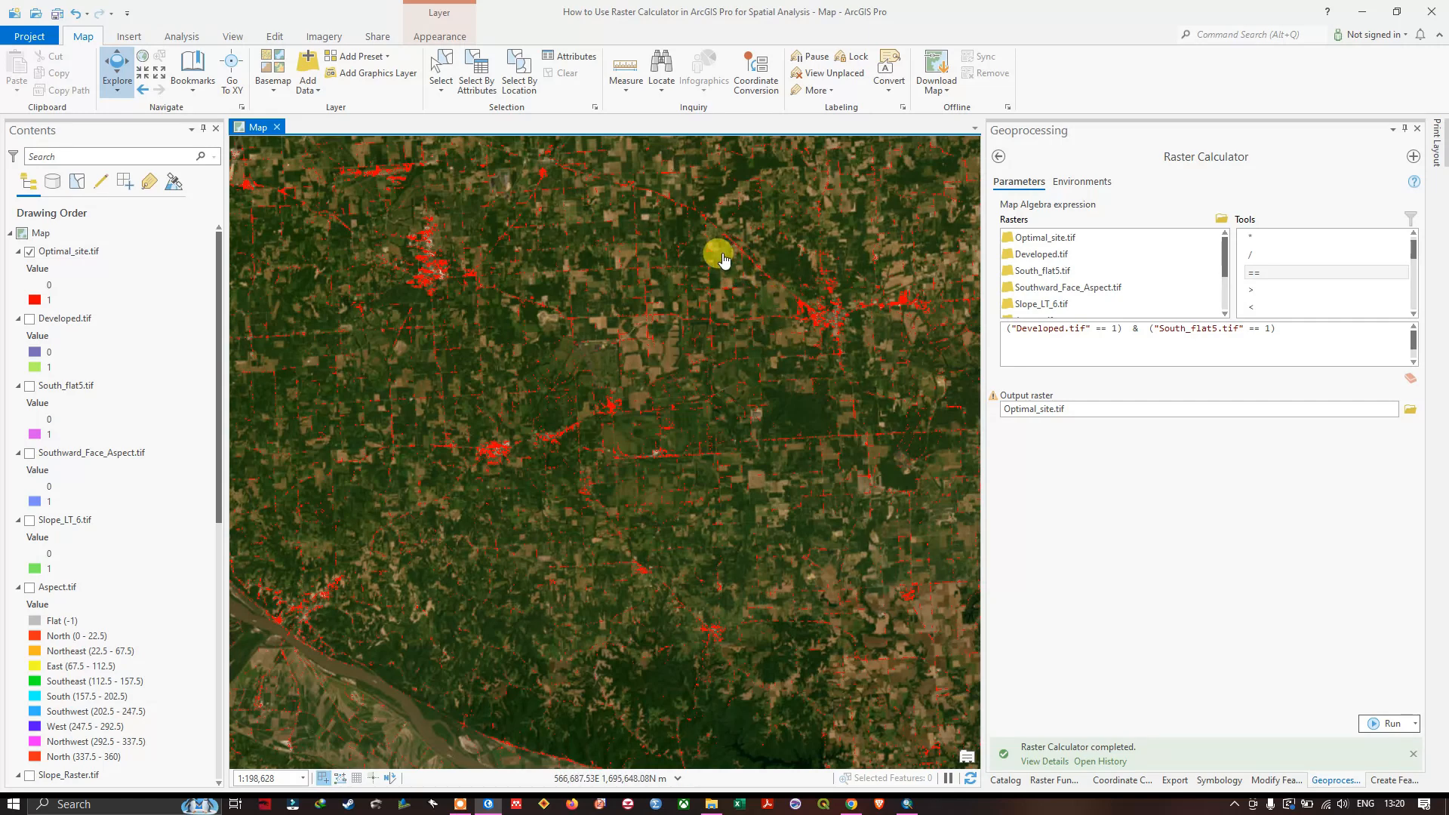
left_click_drag(717, 253, 724, 283)
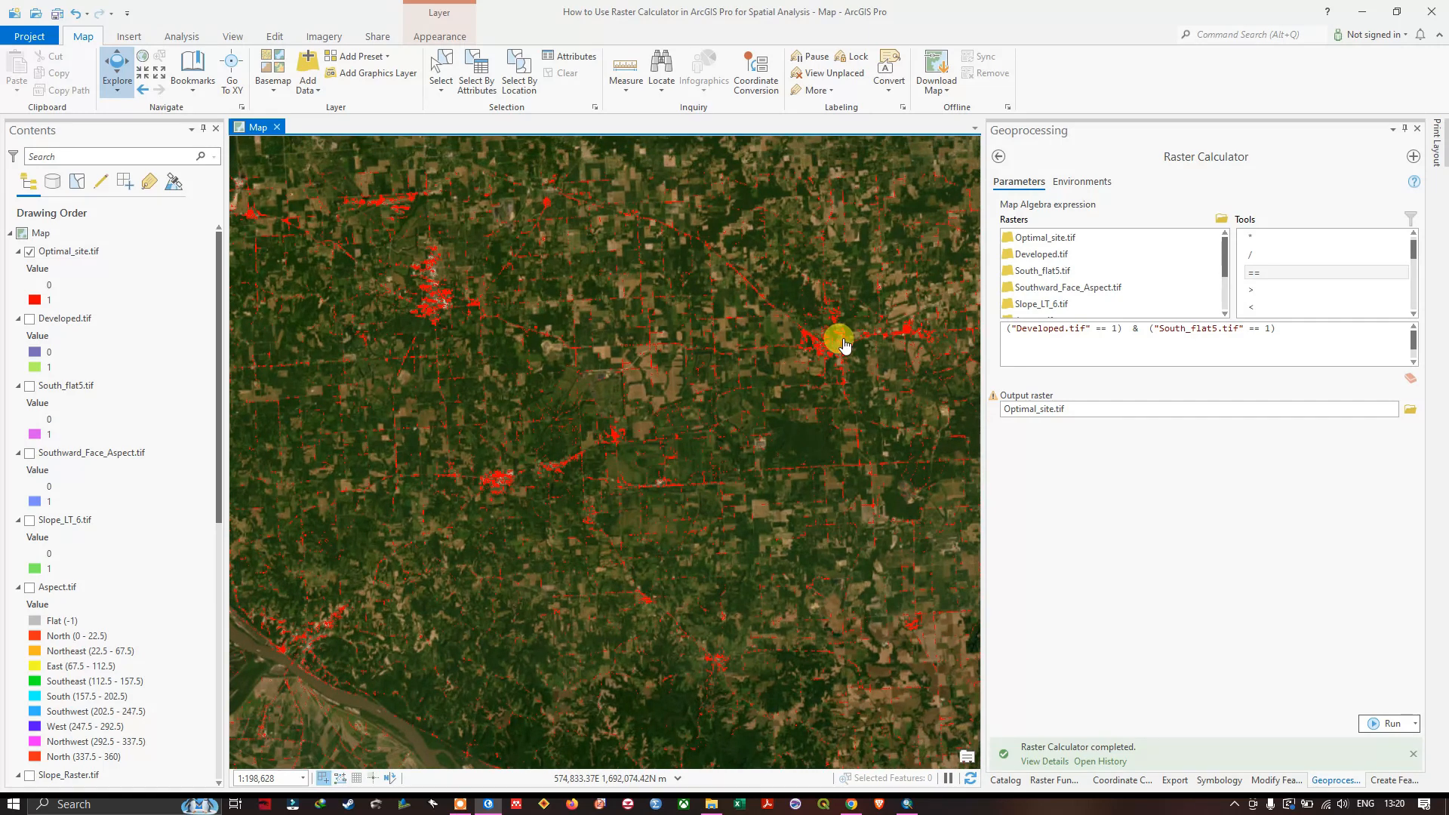